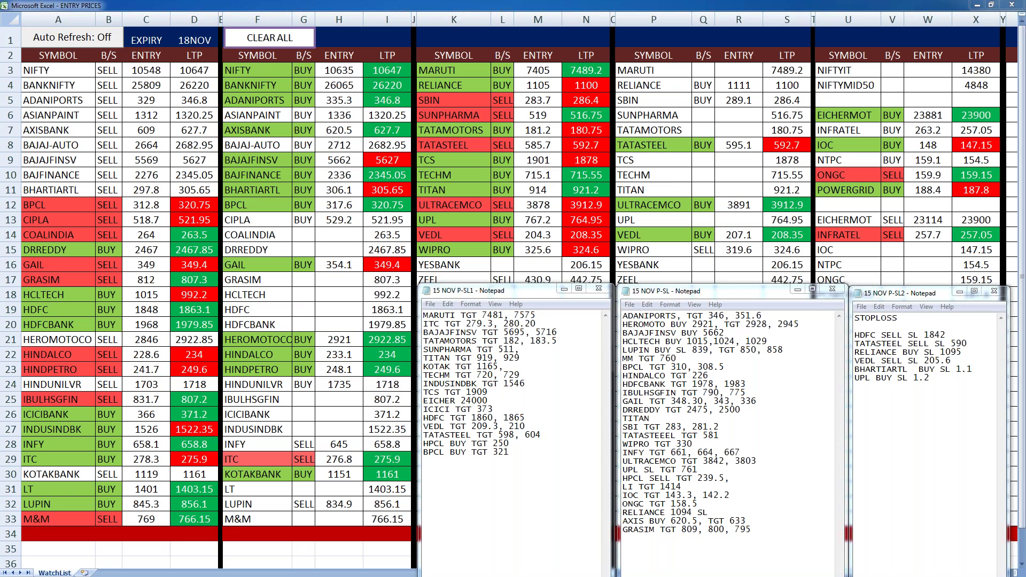
Bring the 15 PROFITS CALCULATION 1 note fully into view beside the watchlist and add a comma after BUY on the NIFTY line.
key("ctrl+c")
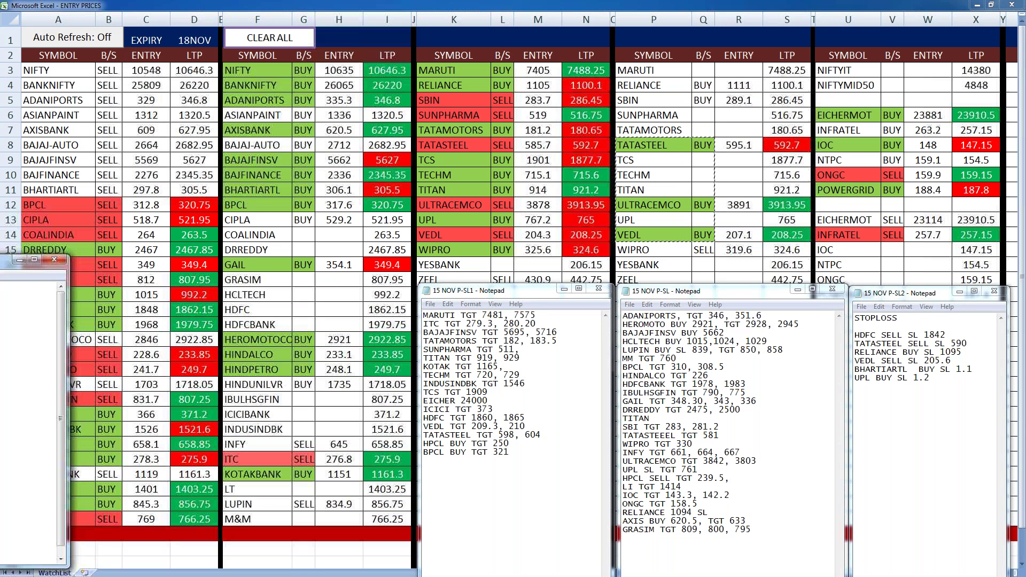
left_click_drag(0, 265, 918, 273)
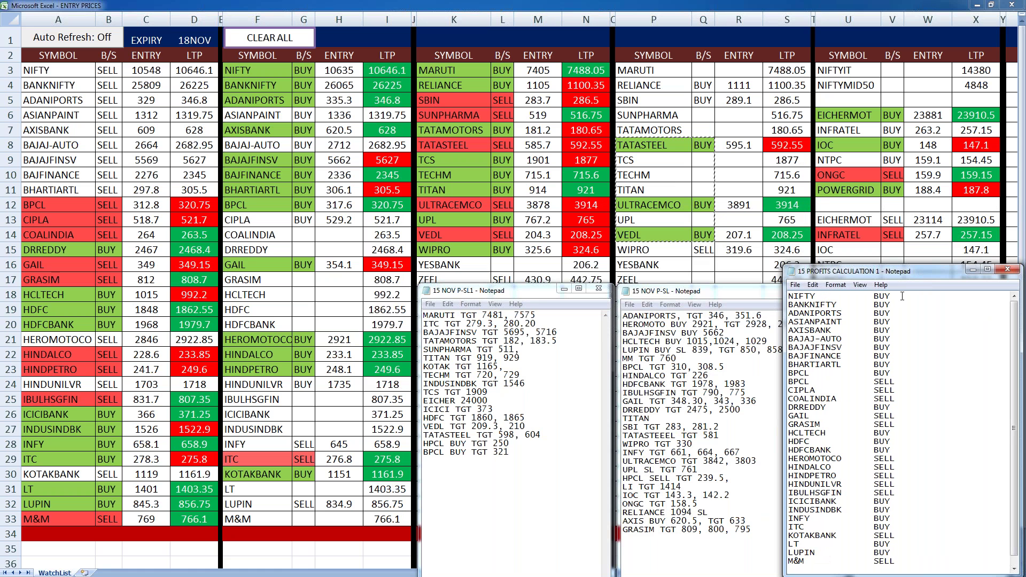
left_click(902, 296)
type(",")
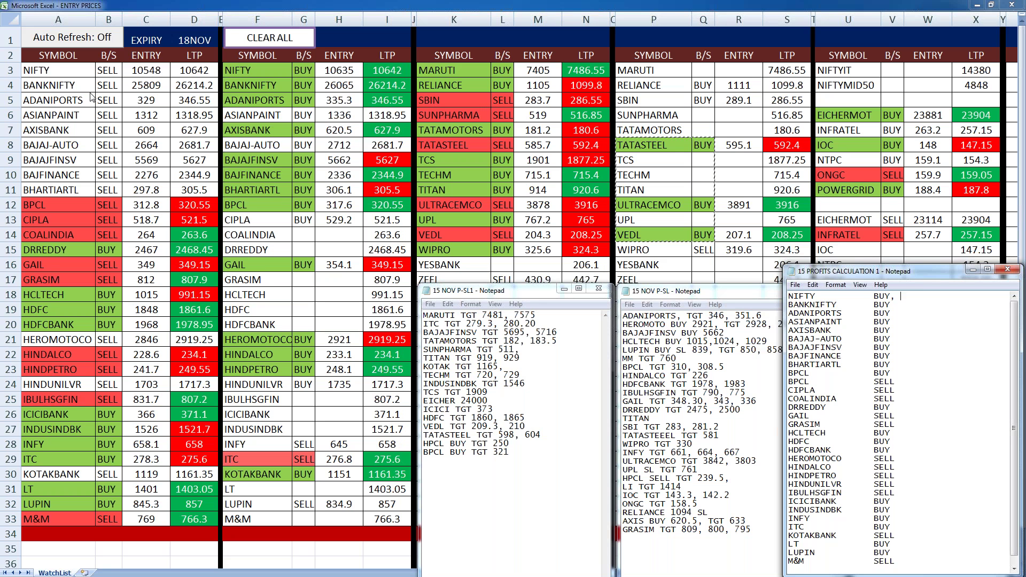
Switch to the Excel watchlist, turn its auto refresh on, and return to the profits calculation note.
left_click(653, 175)
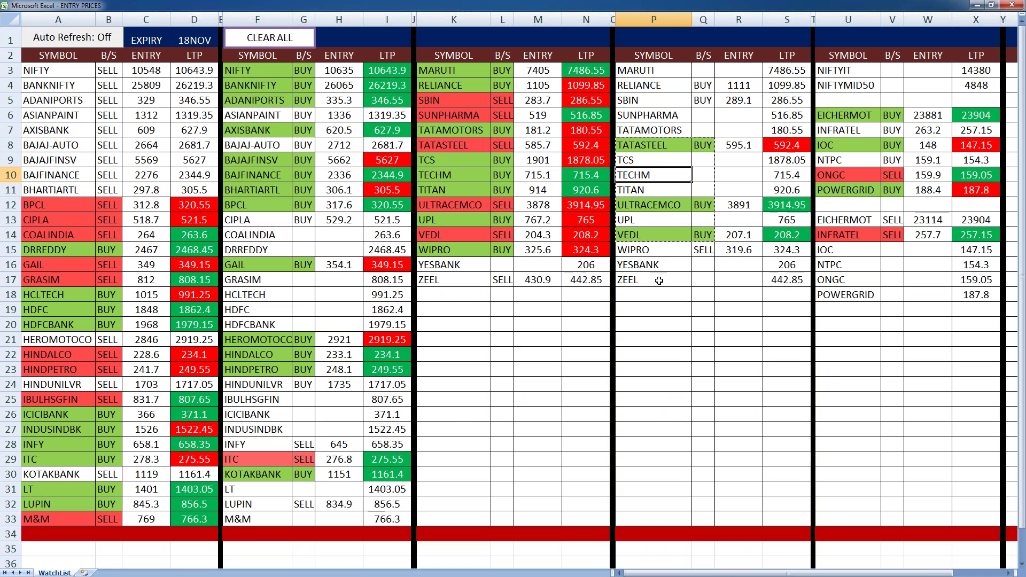
left_click(653, 340)
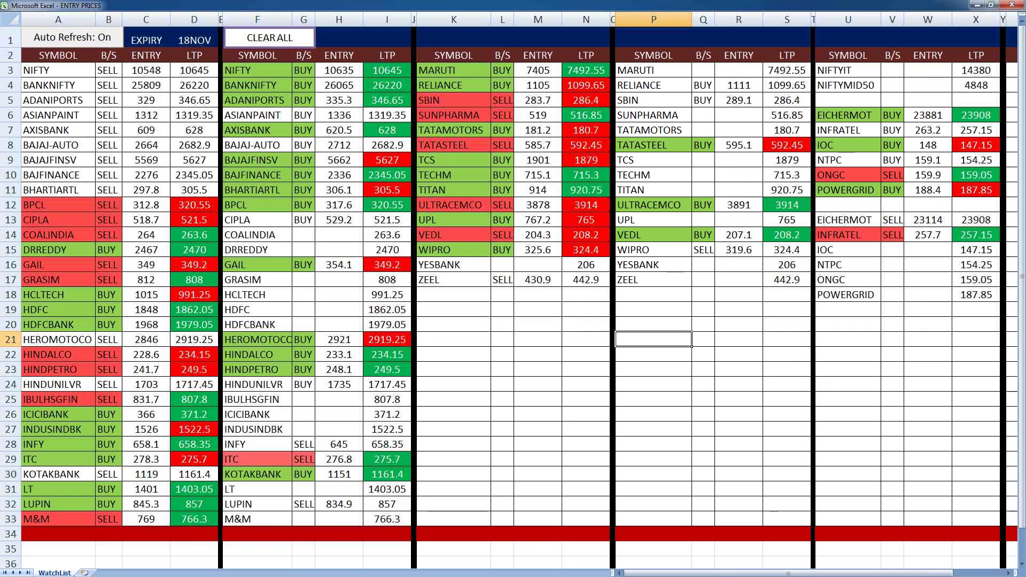
key("alt+Tab")
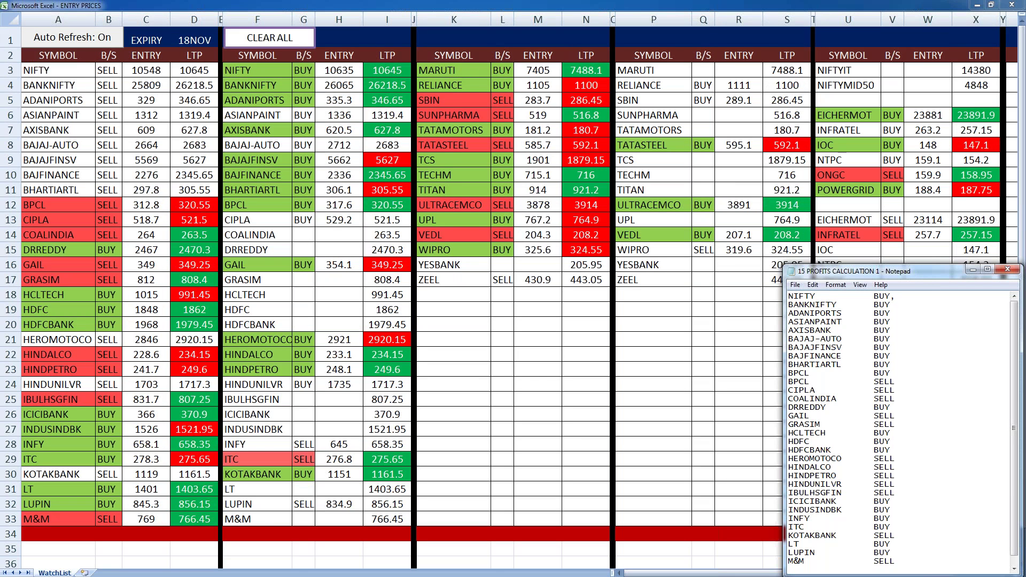
Enter the profit calculation "10.7 X 2500= 26750" after BUY on the NIFTY line.
type("1")
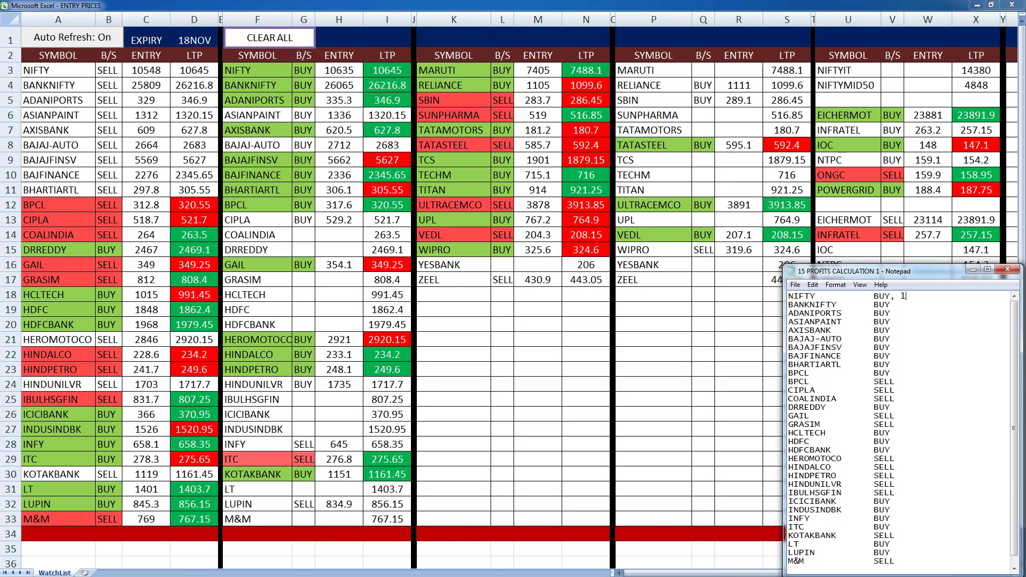
type("0.7 x 2500")
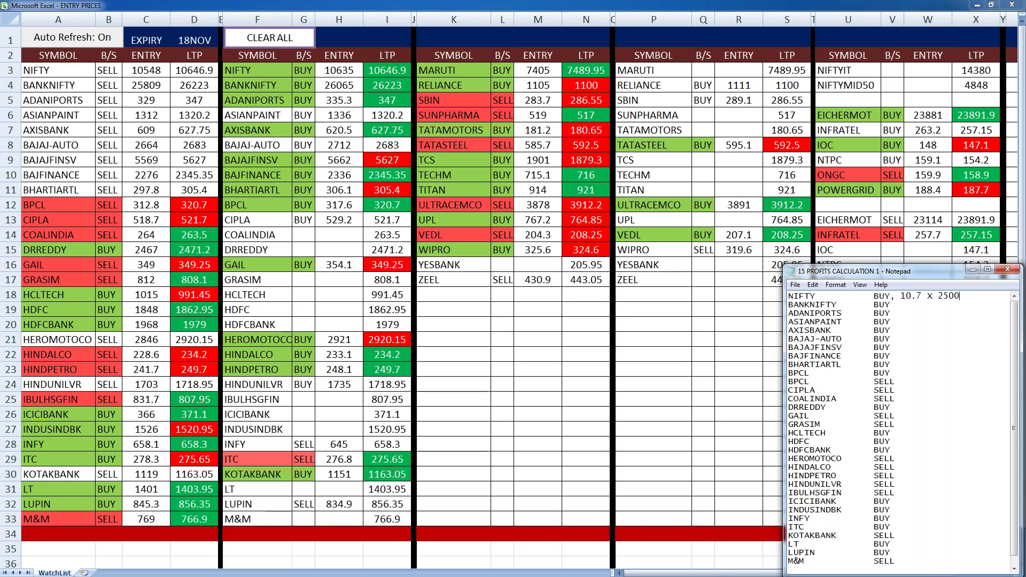
type("=")
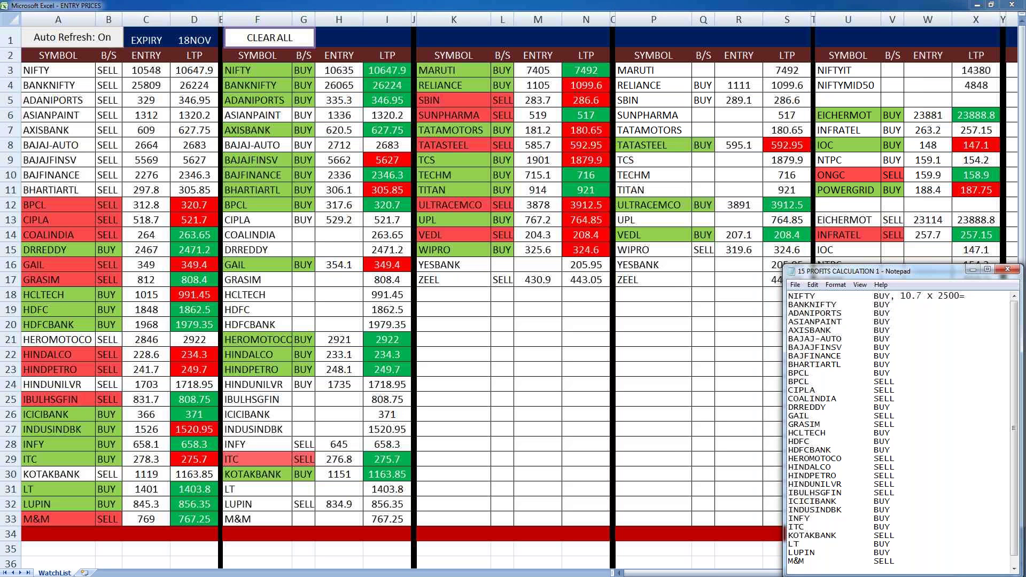
type("26750")
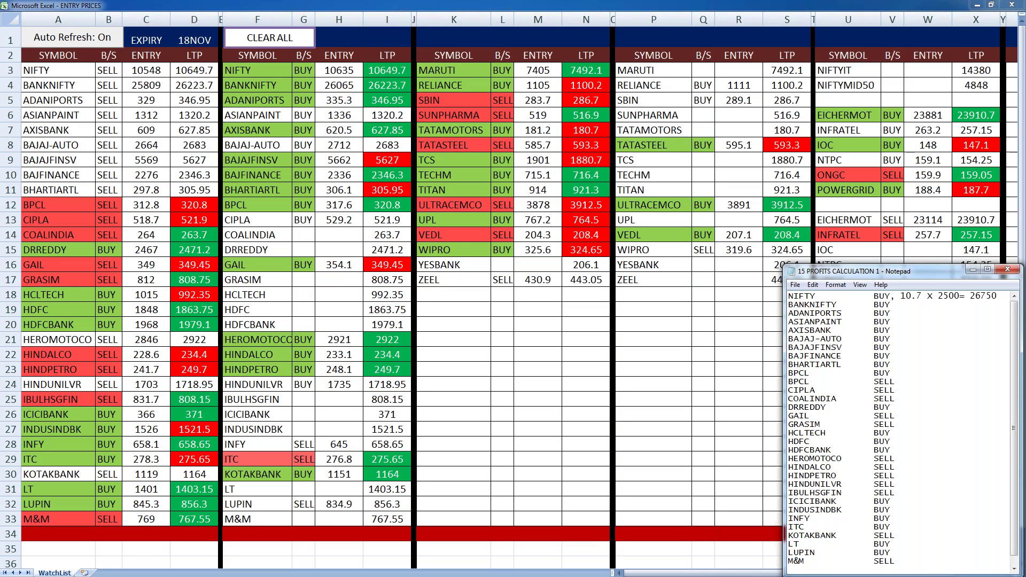
Move the calculation "10.7 X 2500= 26750" from the NIFTY line to the ADANIPORTS line, separated from BUY by a comma.
left_click_drag(901, 296, 997, 298)
right_click(998, 297)
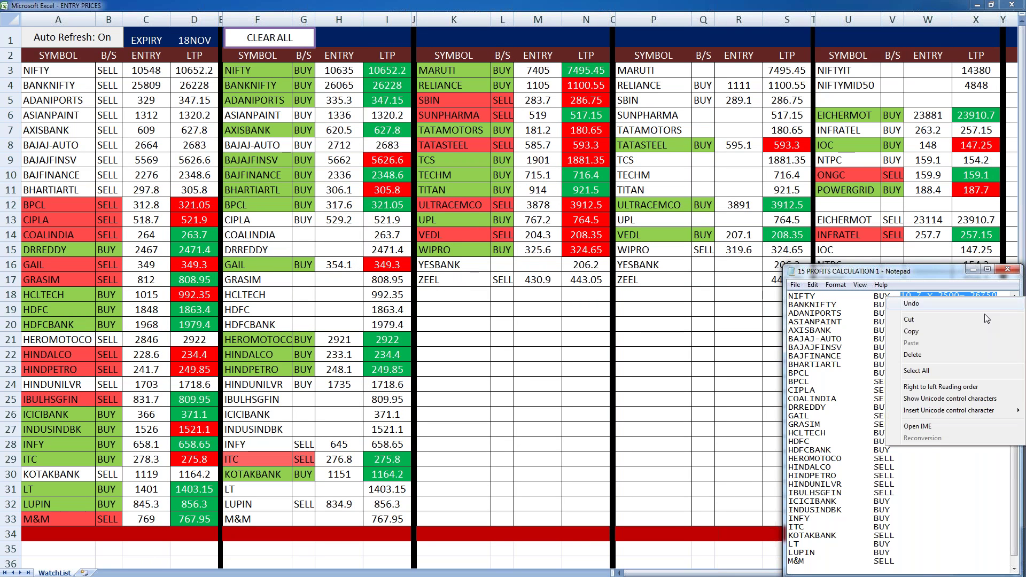
left_click(932, 321)
right_click(888, 315)
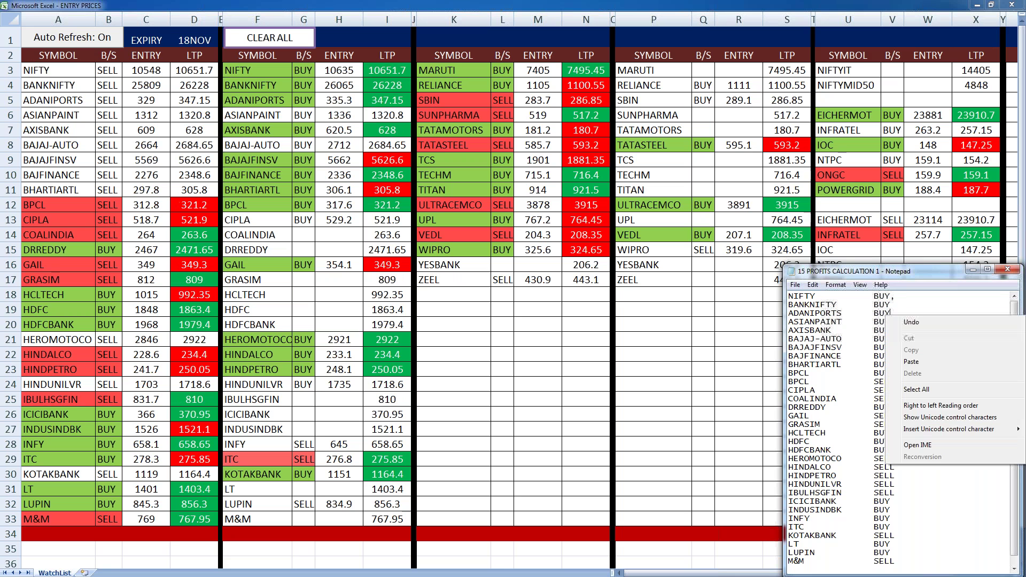
key("p")
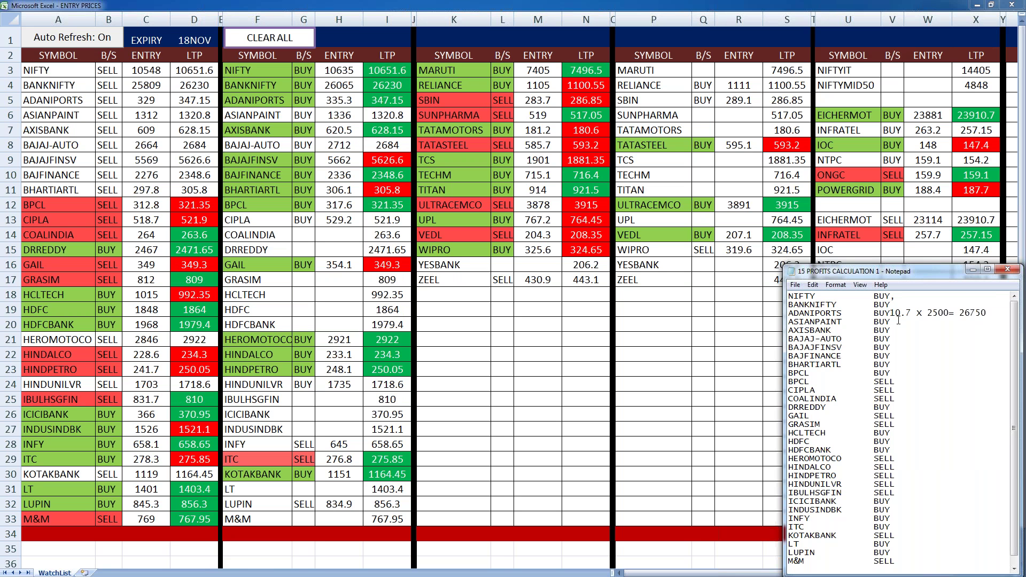
left_click(886, 313)
type(", ")
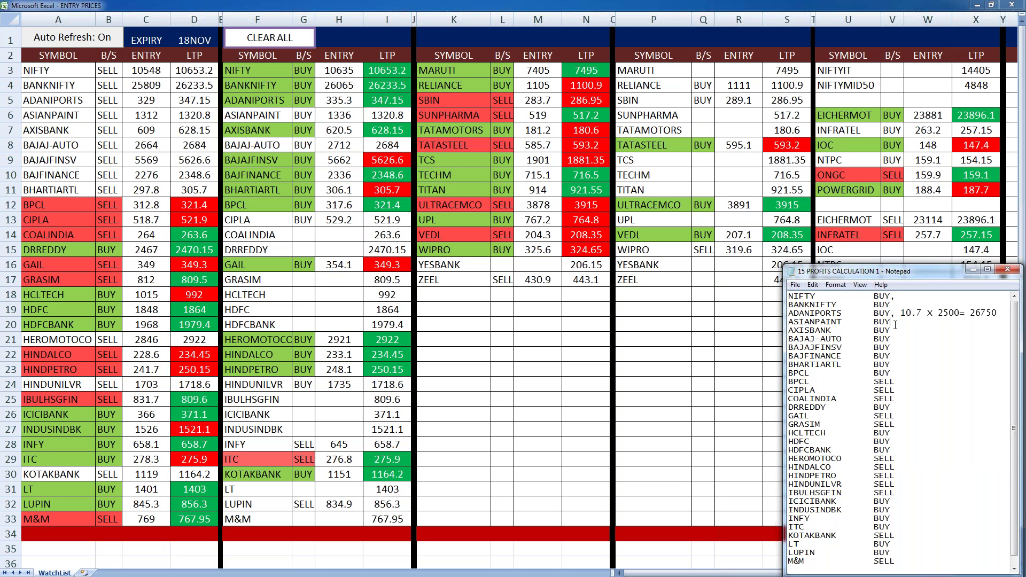
Mark the ASIANPAINT line as "NO CALL" and add a comma after BUY on the AXISBANK line.
type(" NO")
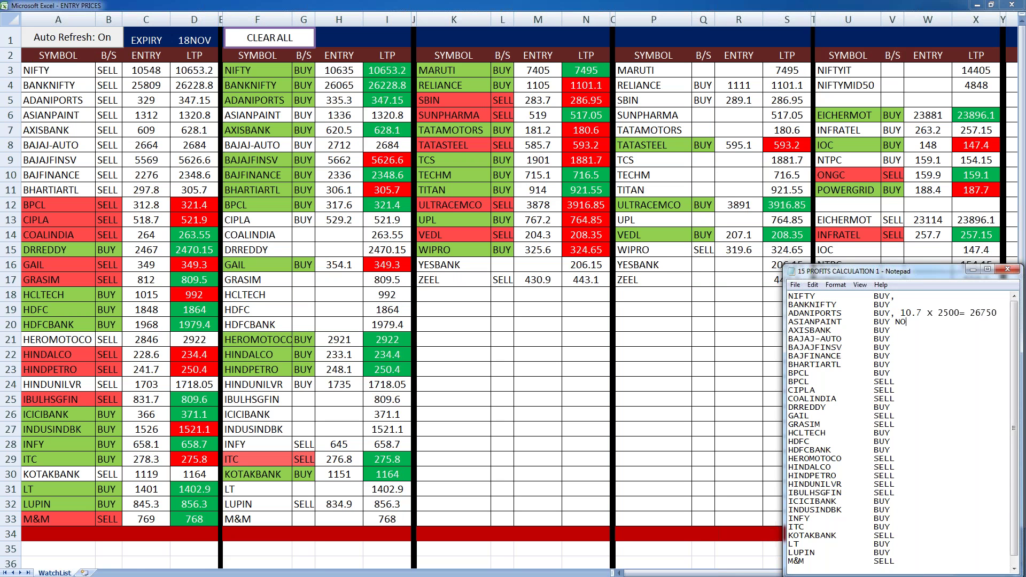
type(" CALL")
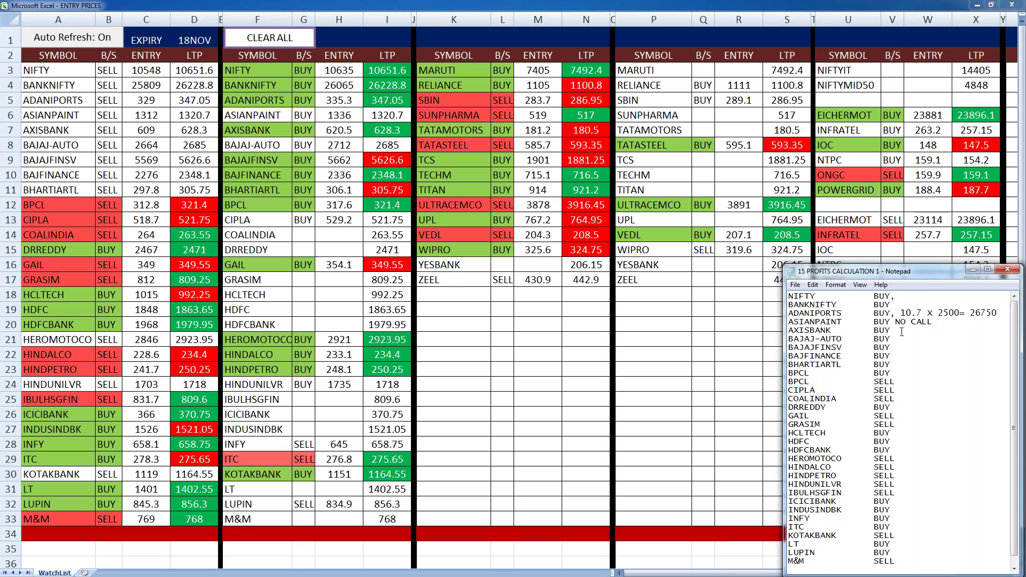
left_click(896, 332)
type(",")
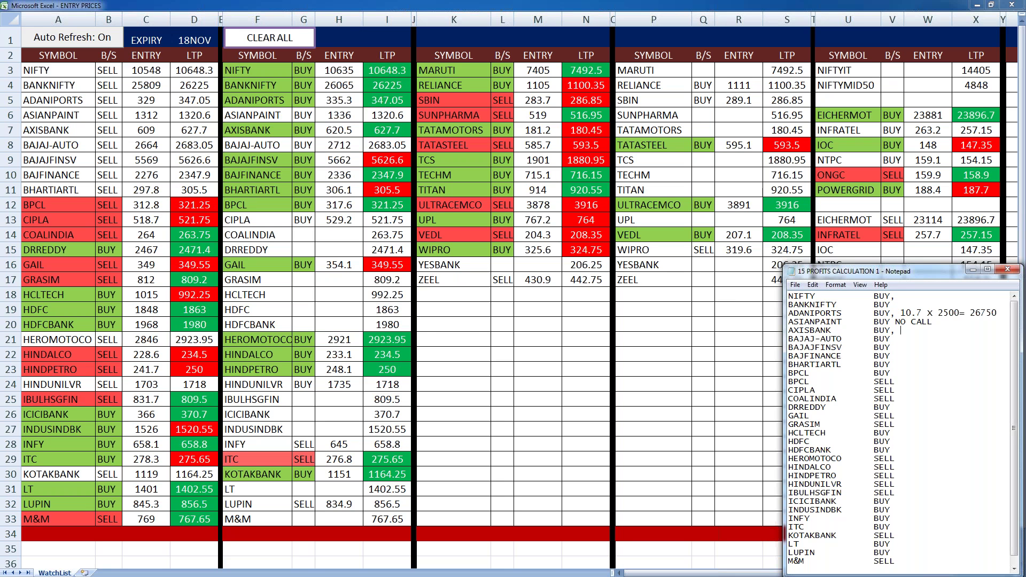
Bring up the 15 NOV P-SL1, P-SL2 and P-SL notes and resize P-SL so it fits beside the profits calculation note.
key("alt+Tab")
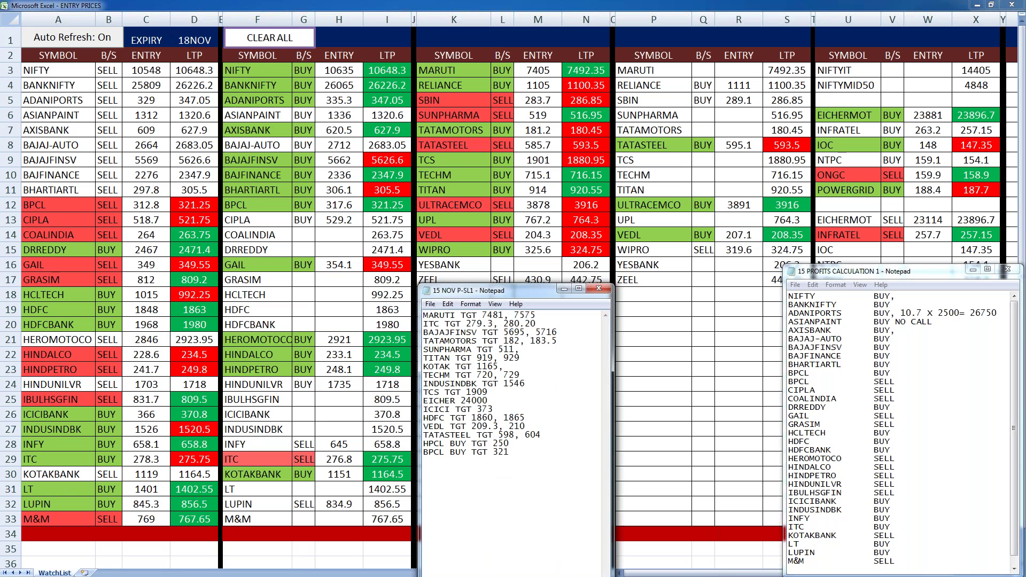
key("alt+Tab")
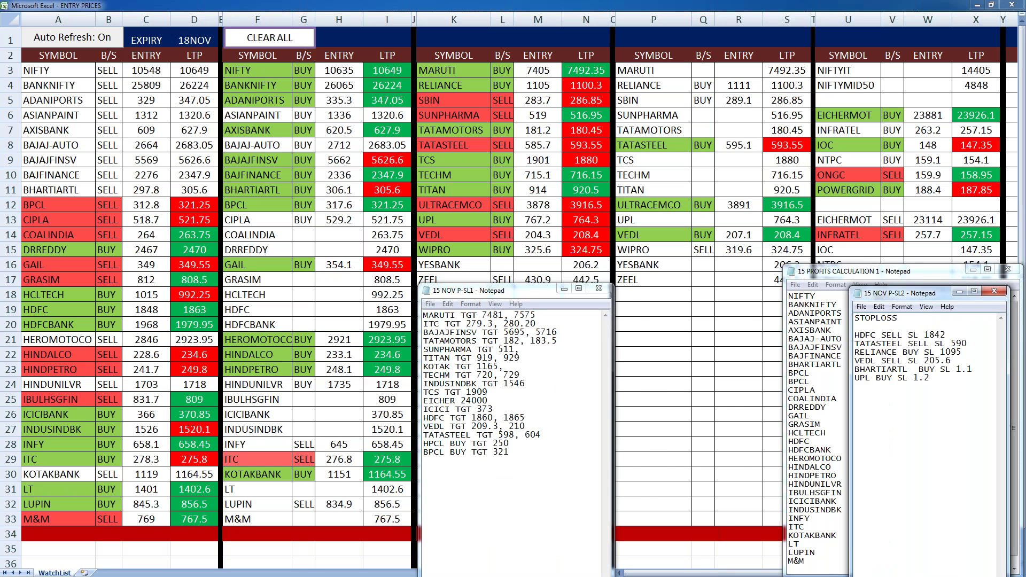
key("alt+Tab")
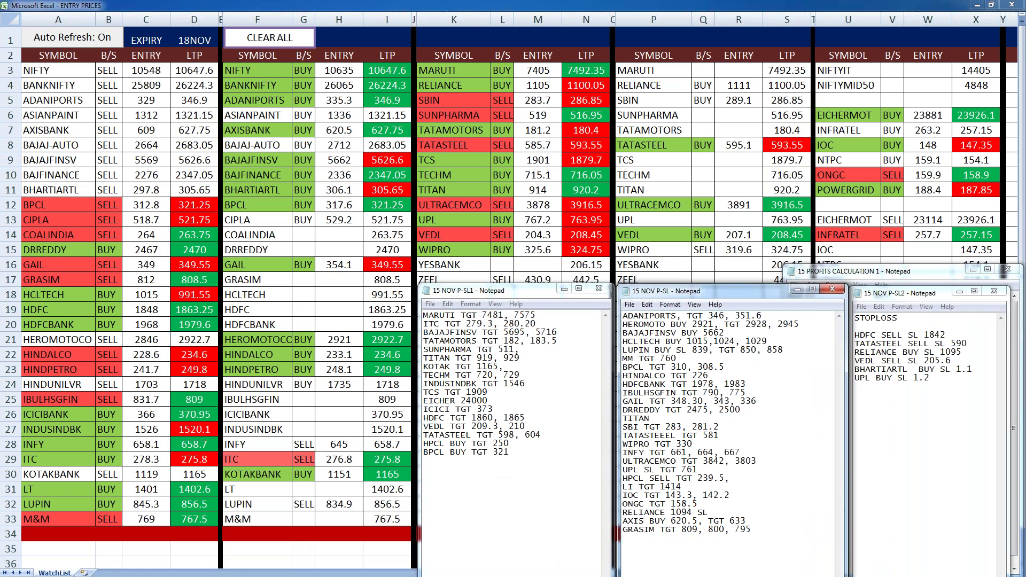
left_click_drag(848, 424, 778, 422)
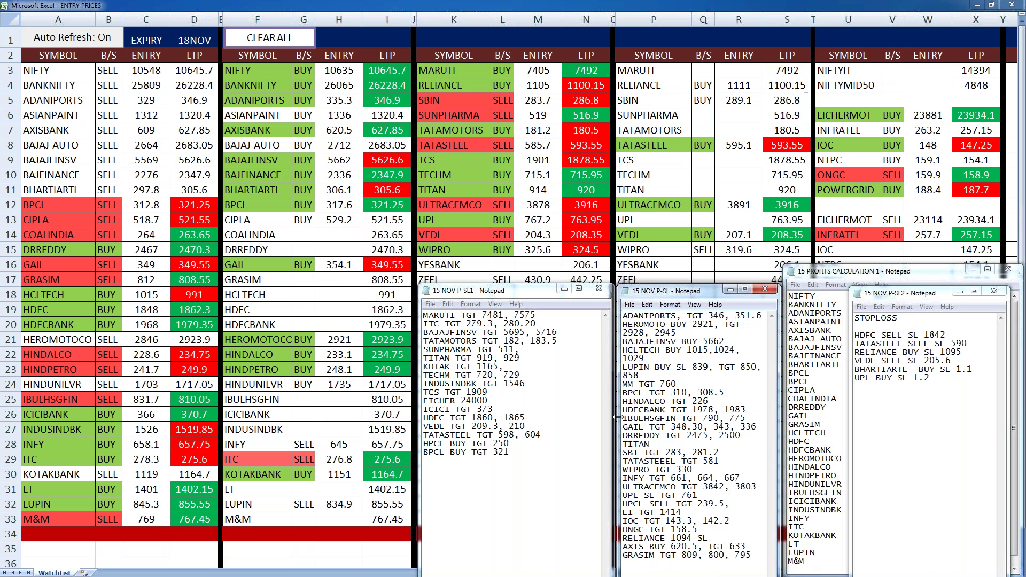
left_click_drag(618, 417, 561, 417)
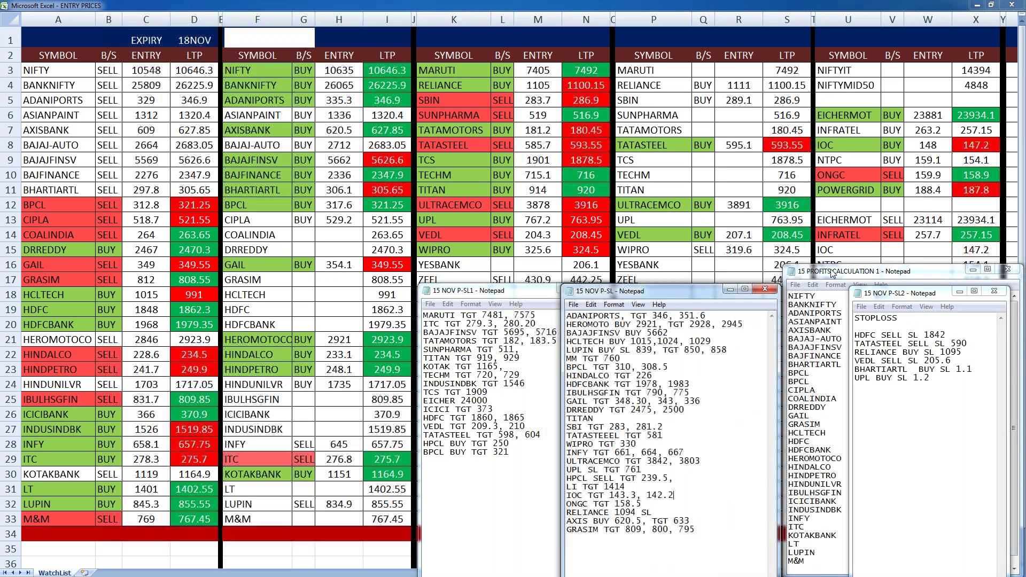
left_click(832, 274)
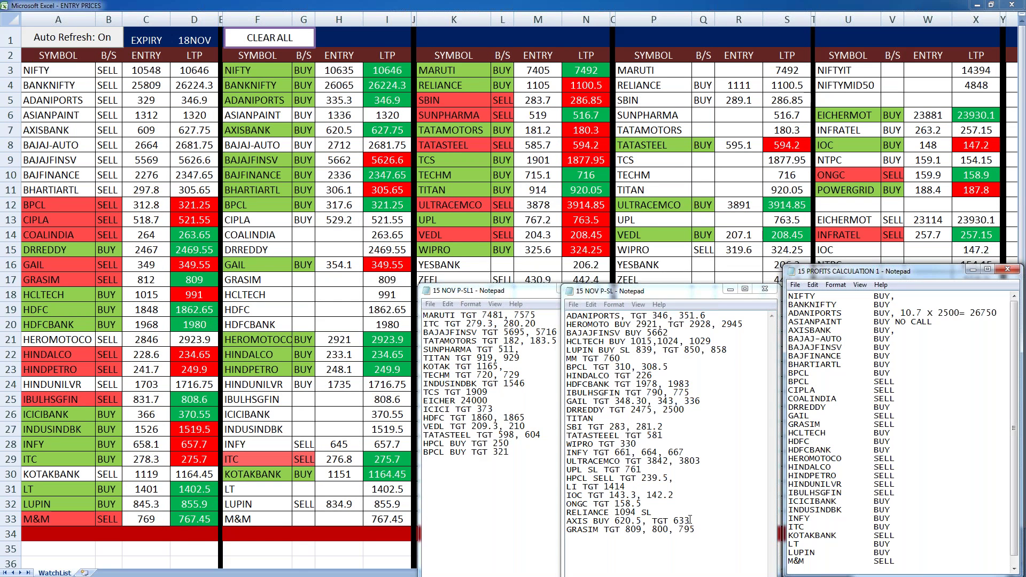
Highlight the AXIS target line in the 15 NOV P-SL note and enter "12.5 X 1200 = 15000" on the AXISBANK profit line.
left_click_drag(689, 519, 573, 522)
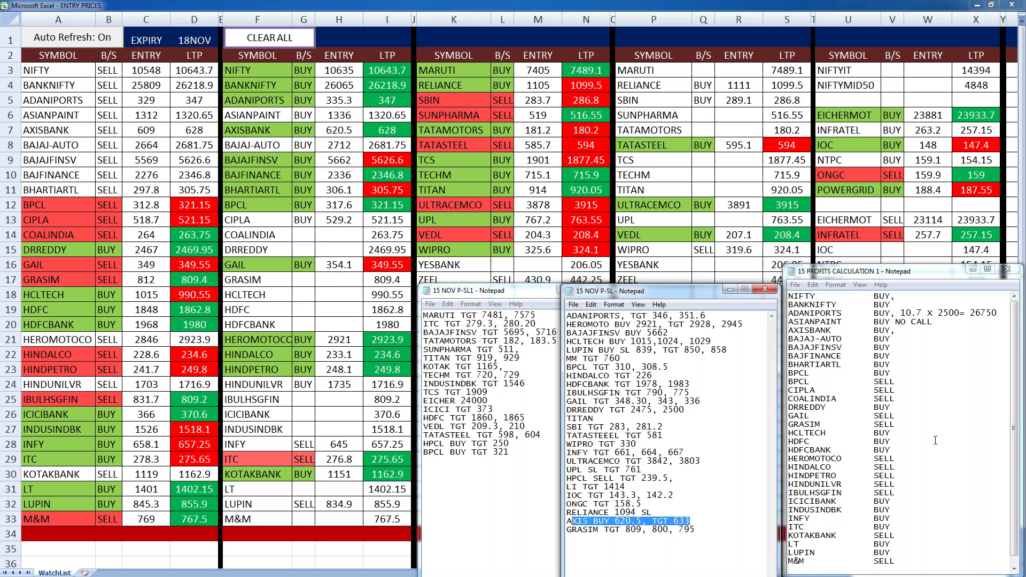
left_click(909, 331)
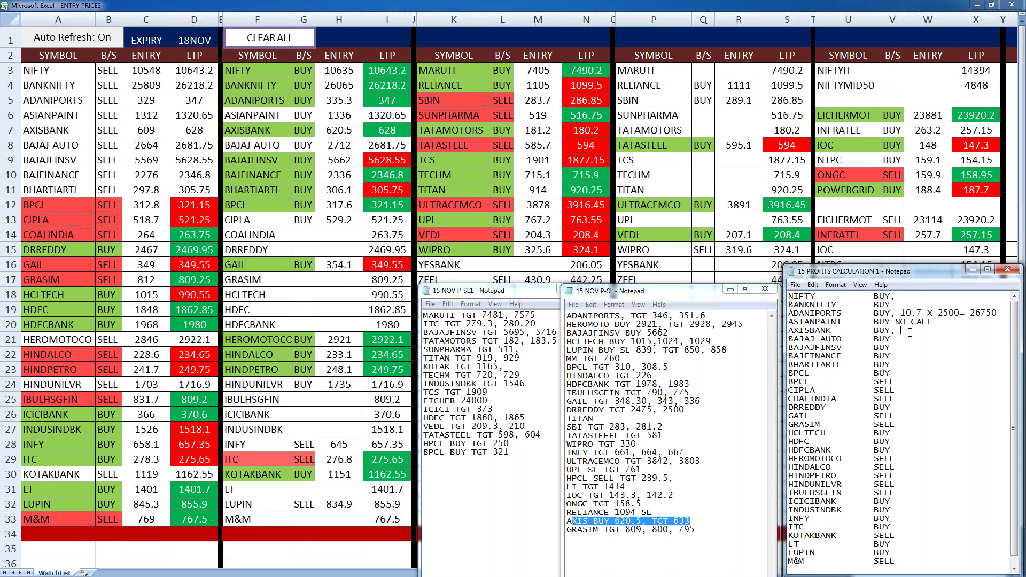
type("12.5")
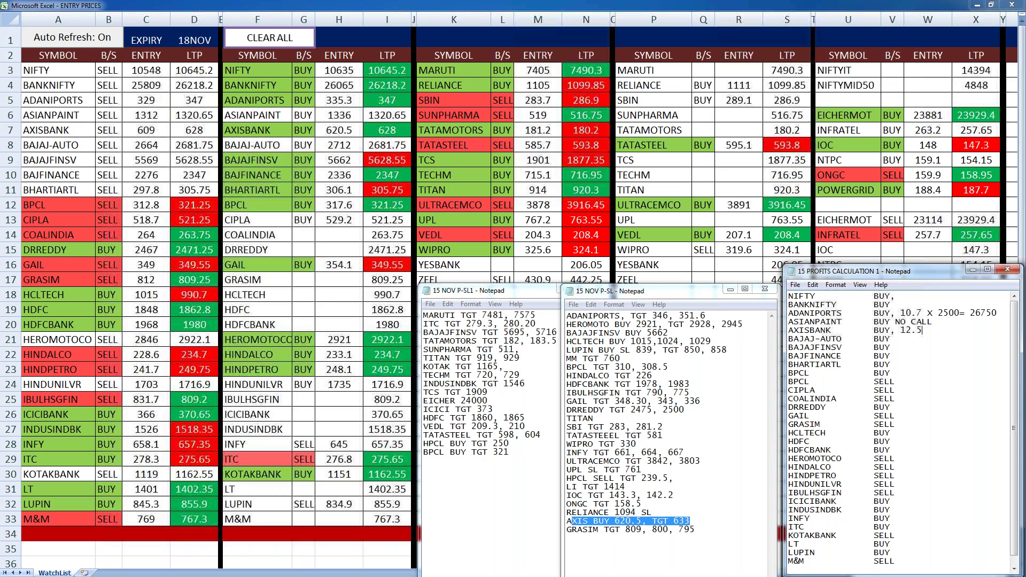
type(" x 12")
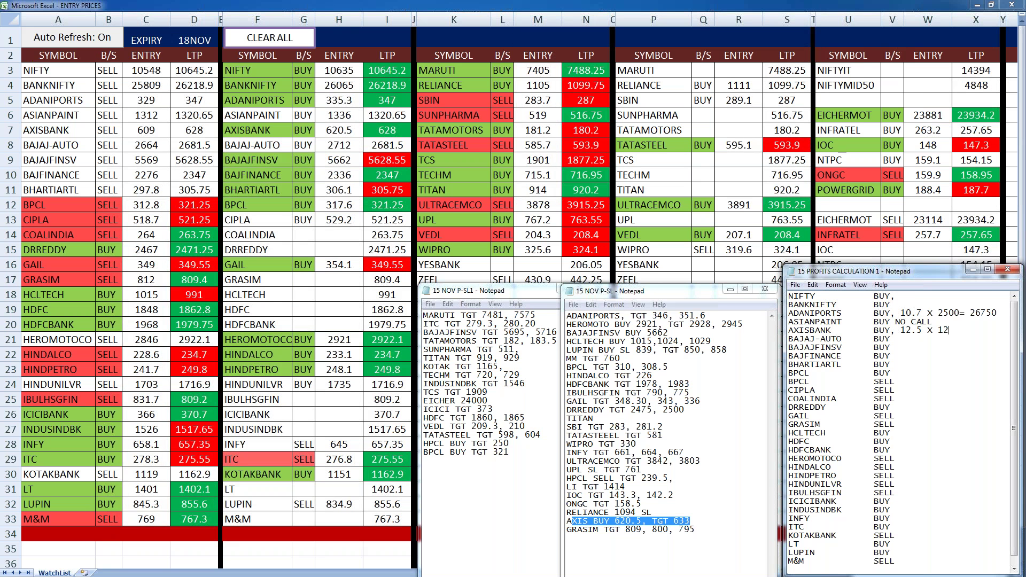
type("00 ")
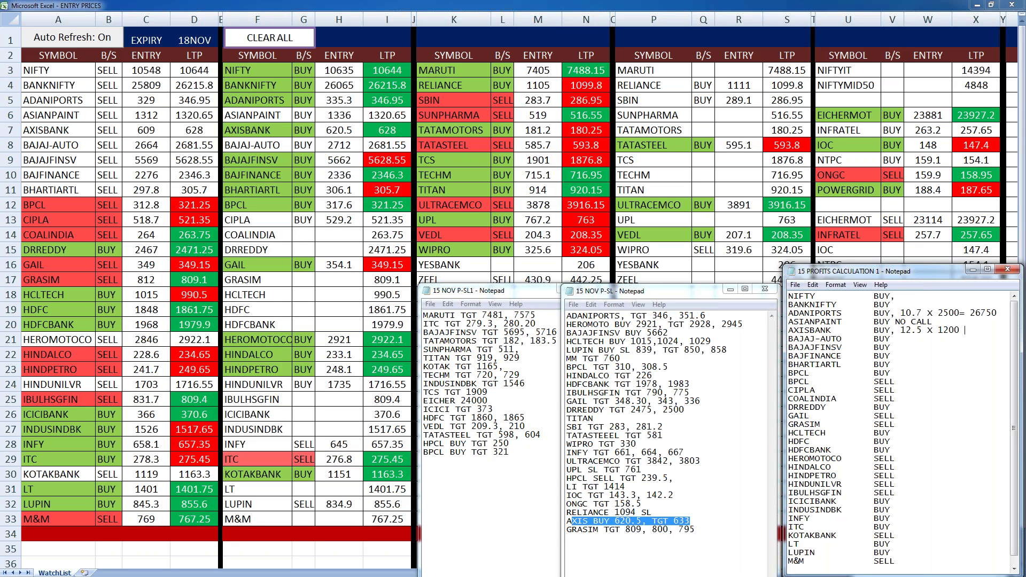
type("= 1500")
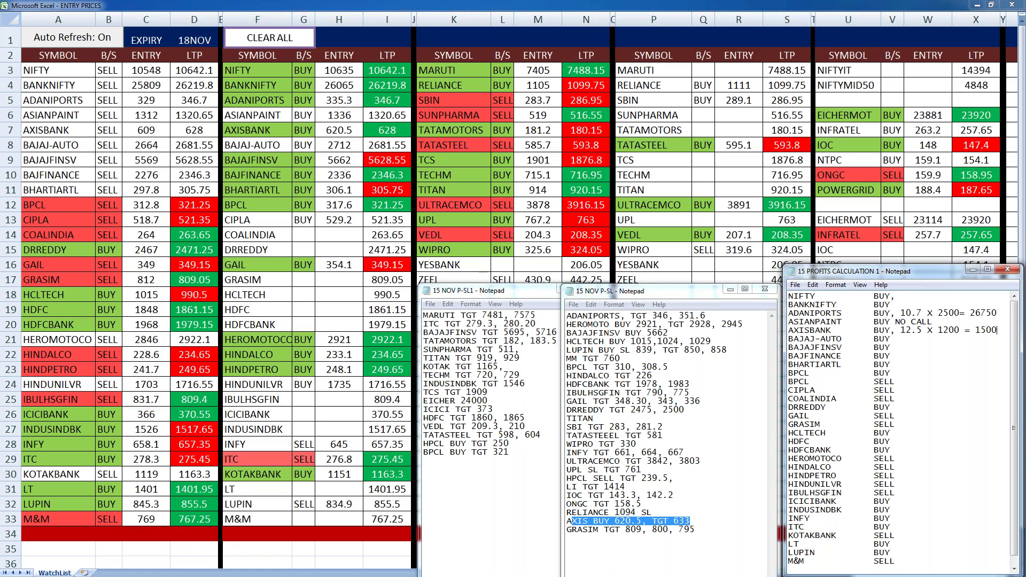
type("0")
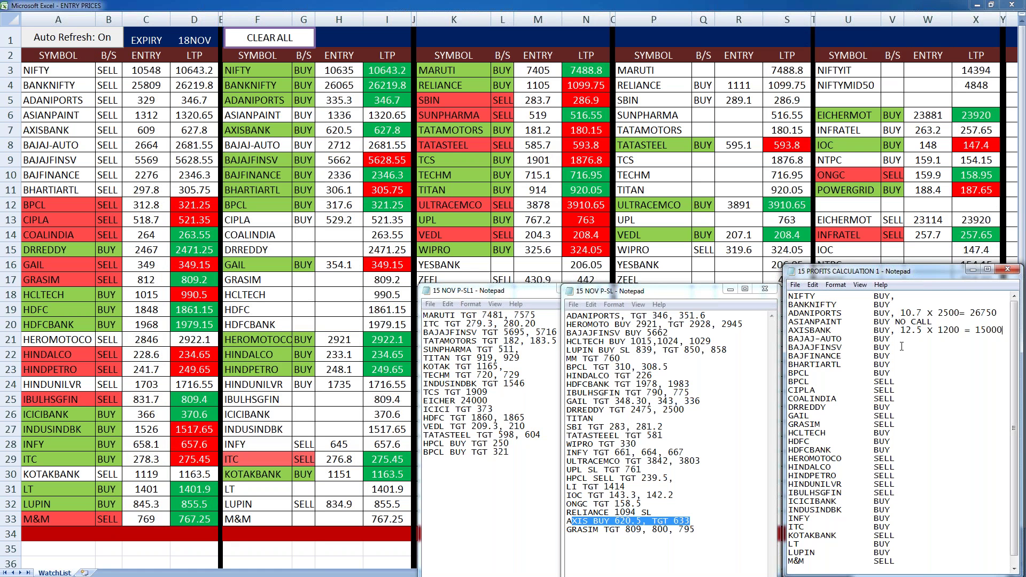
Add ", NO CALL" after BUY on the BAJAJ-AUTO line.
key("Down")
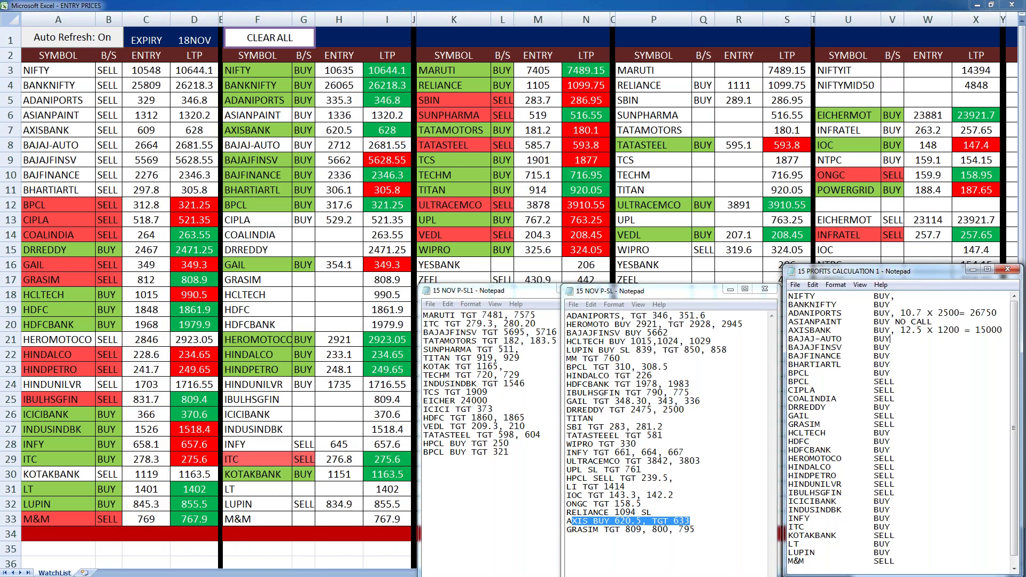
type(", NO CA")
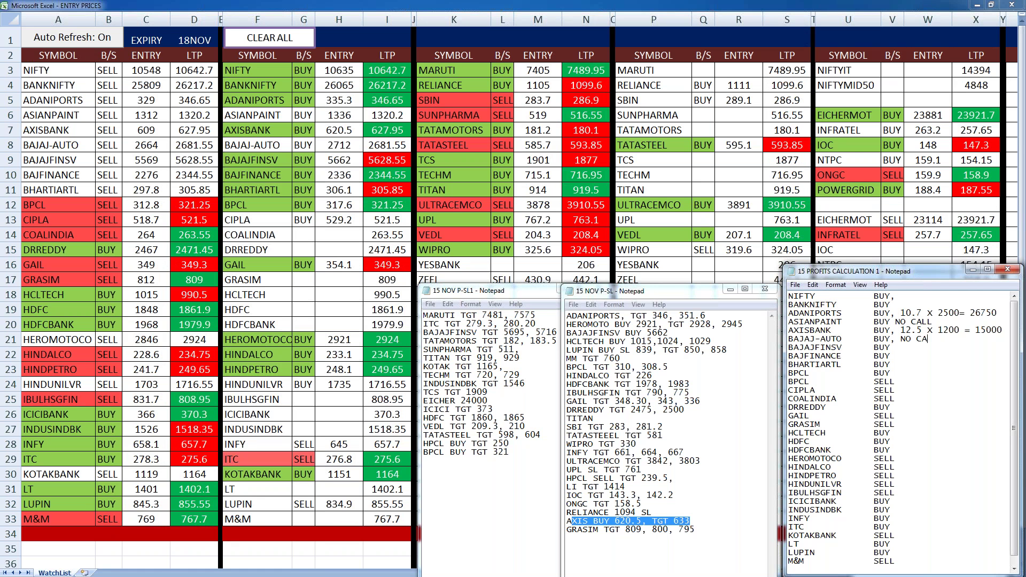
type("LL")
Enter ", 38 X 125 = 4750" after BUY on the BAJAJFINSV line of the profits note.
key("Down")
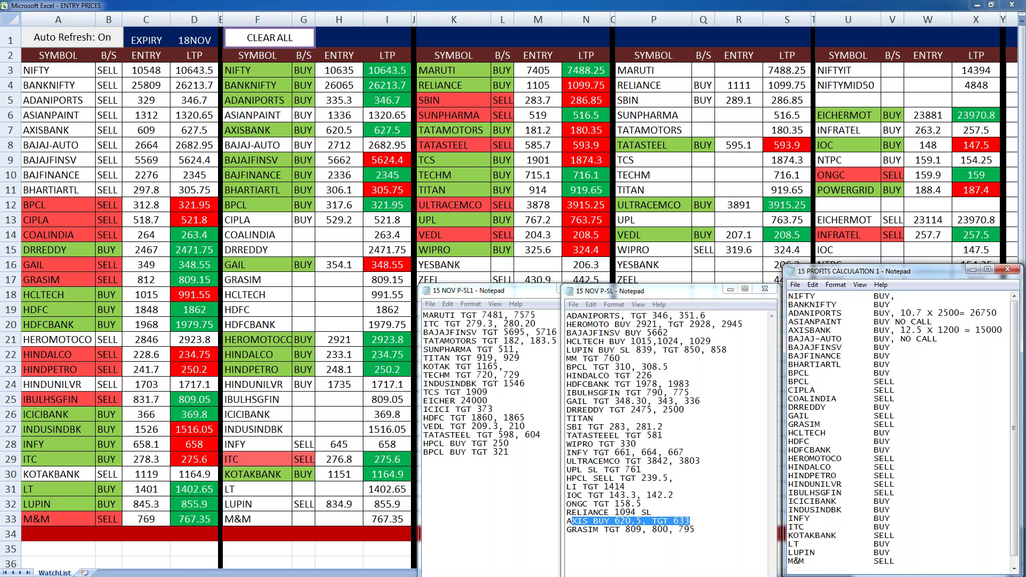
type(", 38")
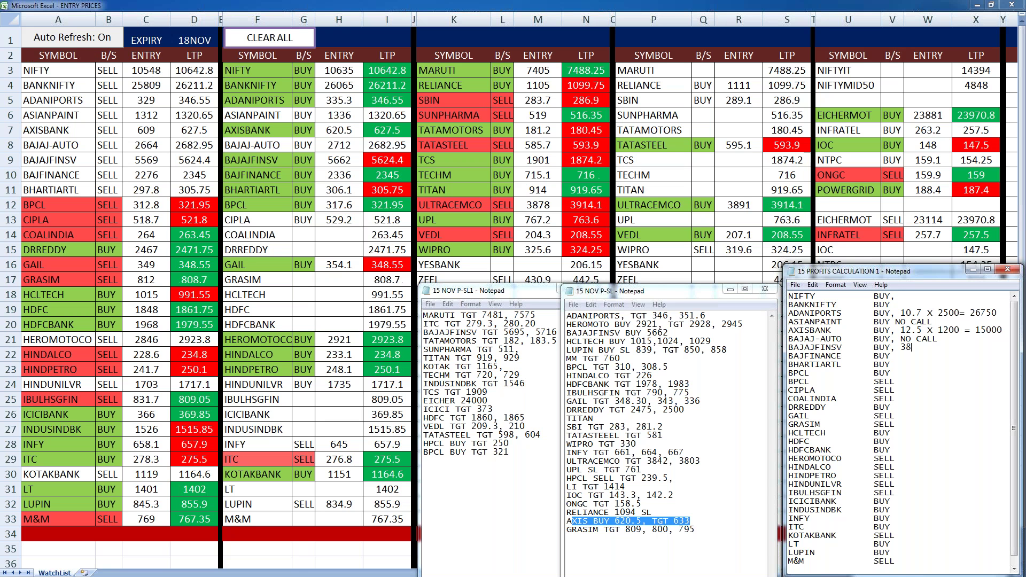
type(" X")
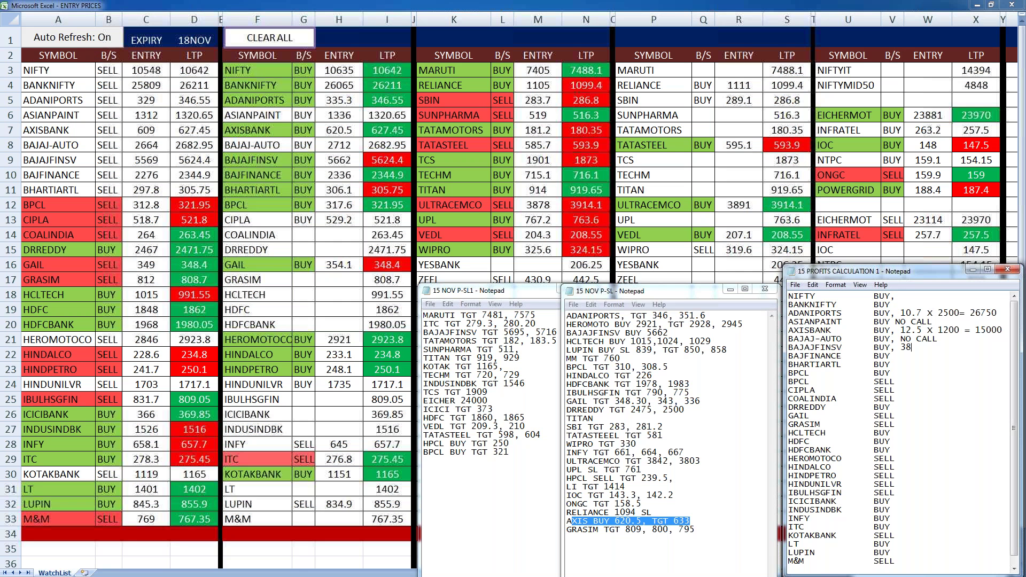
type(" 12")
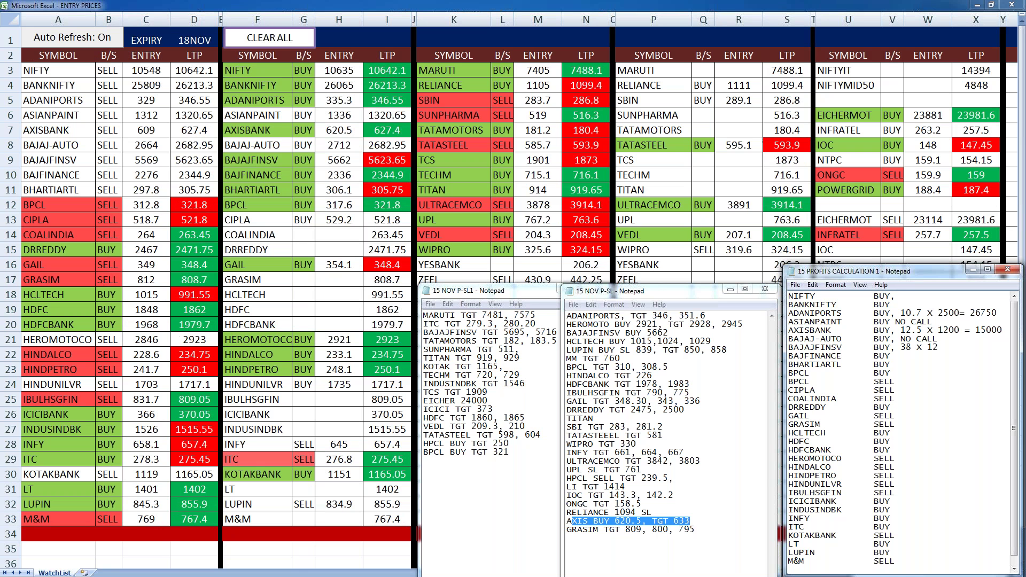
type("5")
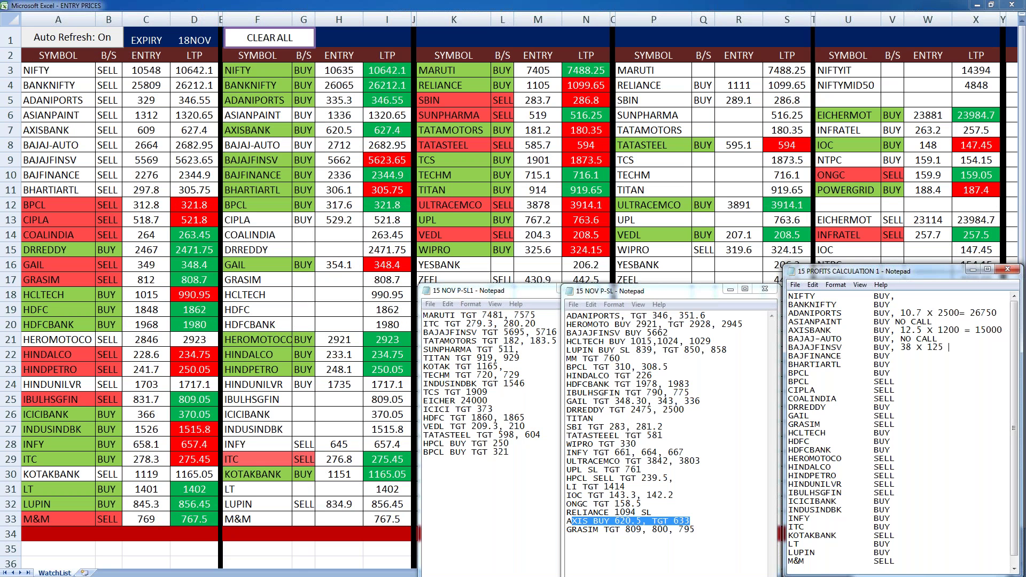
type(" = 475")
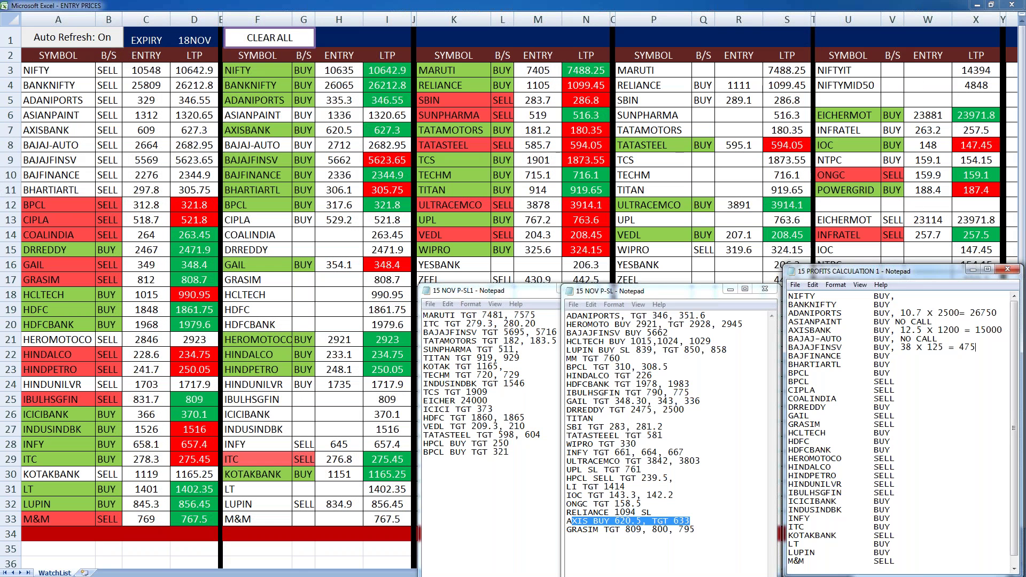
type("0")
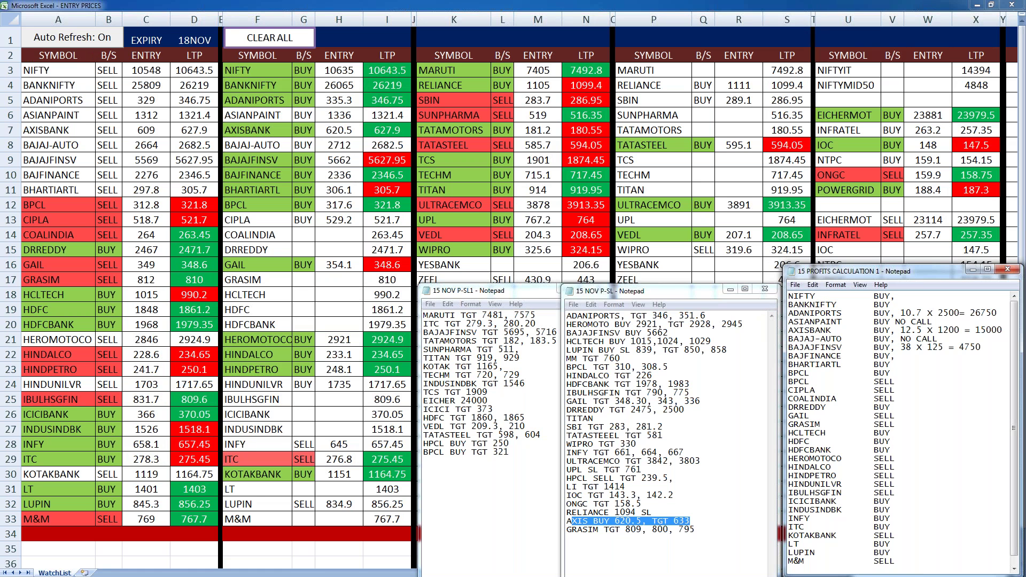
Record 2500 as the BAJFINANCE profit and mark the BHARTIARTL line with ", SL" after BUY.
type("2500")
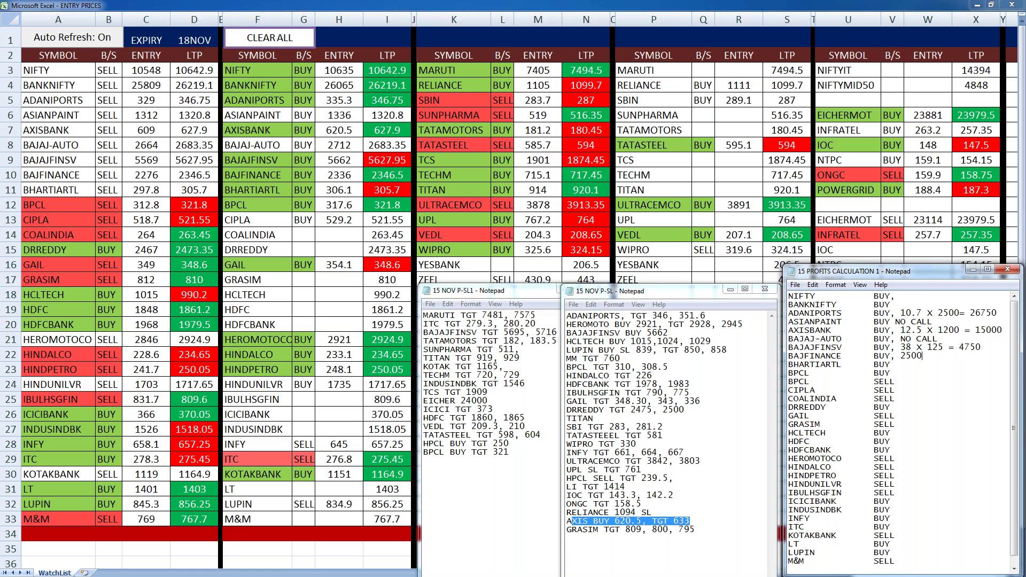
left_click(891, 364)
type(", ")
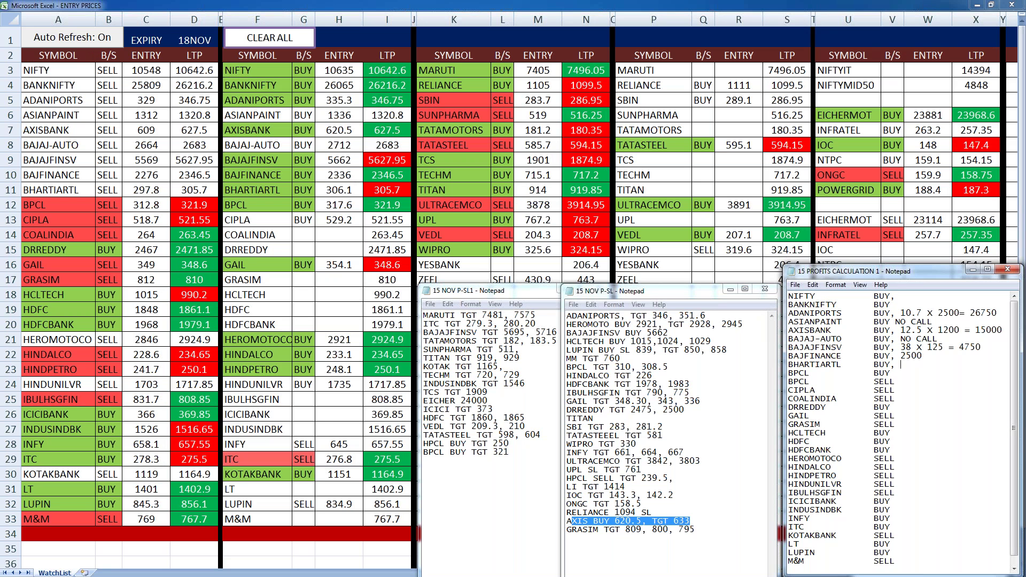
type("S")
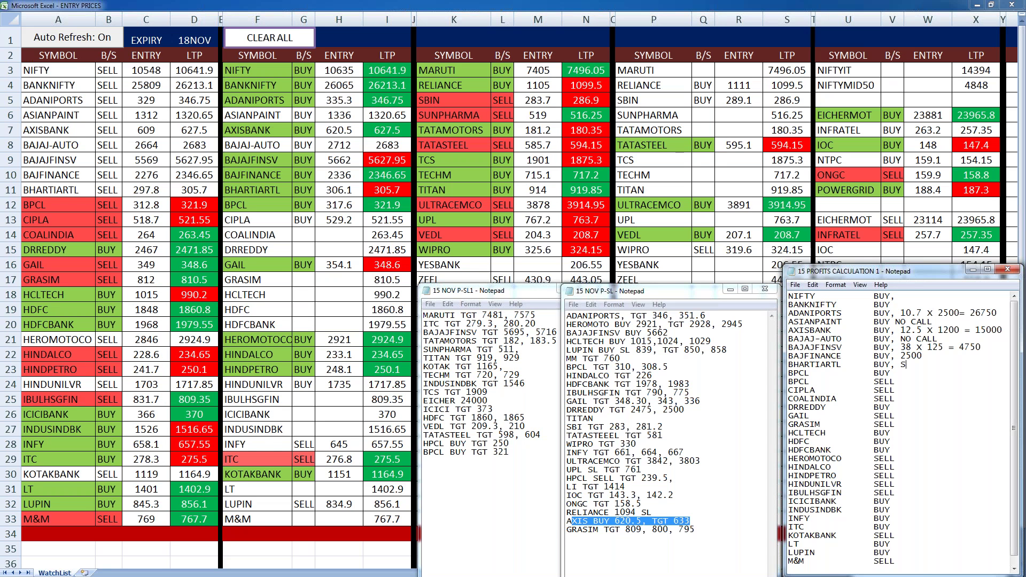
type("L")
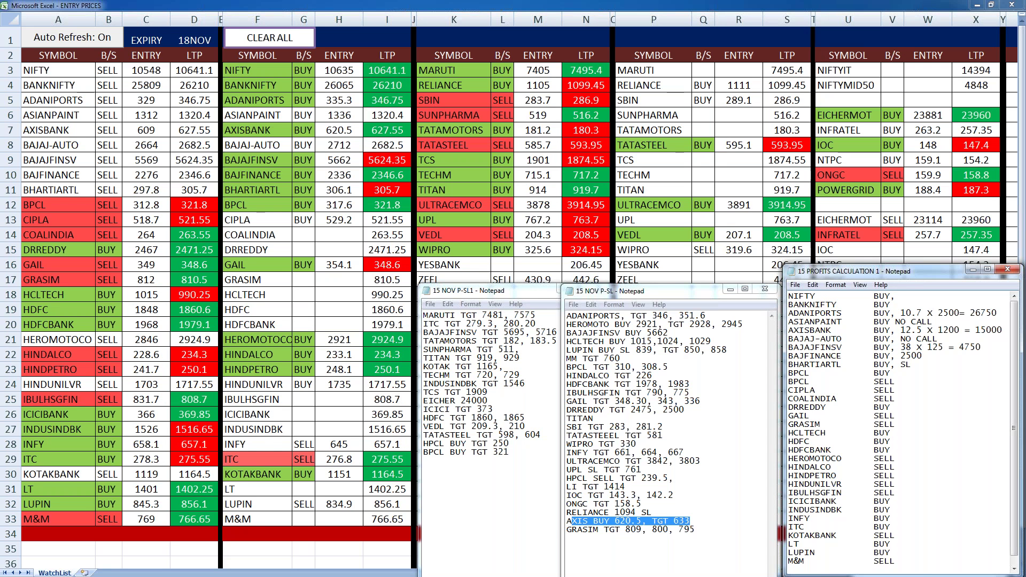
Add ", 2.8" to the BPCL BUY line and enter ", 2.8 X 1800=5040" on the BPCL SELL line.
left_click(890, 373)
type(",")
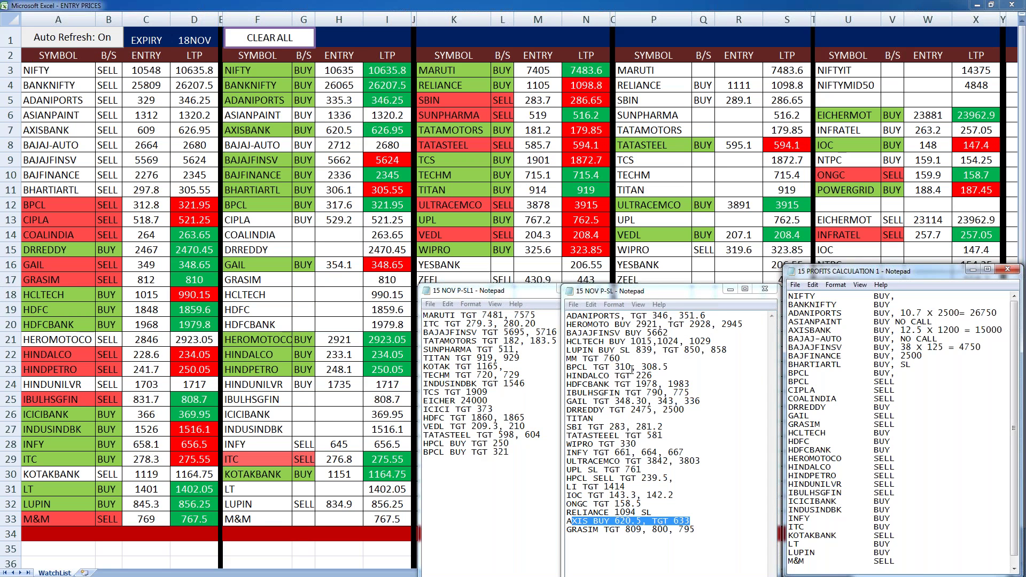
type("2.8")
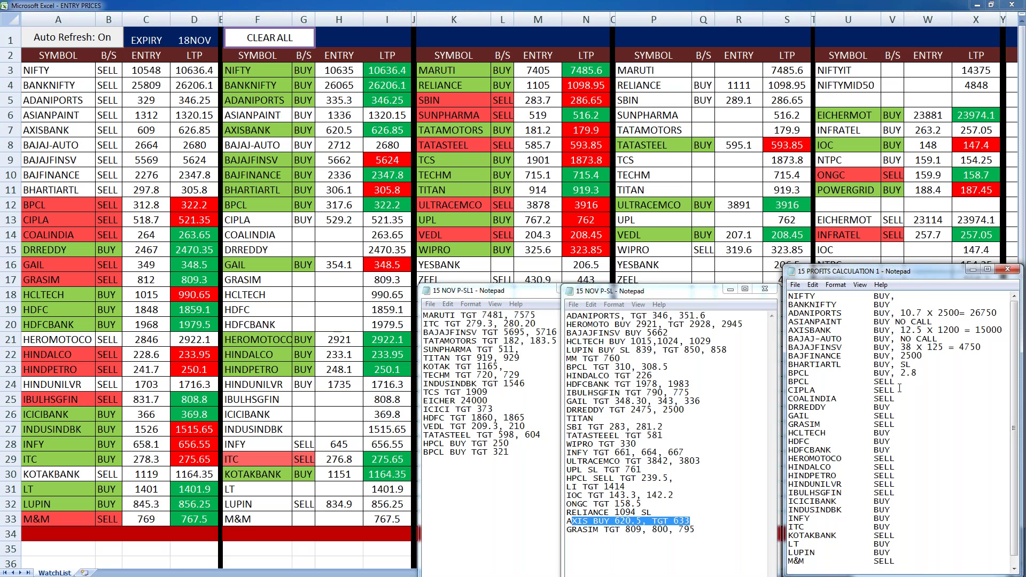
left_click(899, 382)
type(", 2")
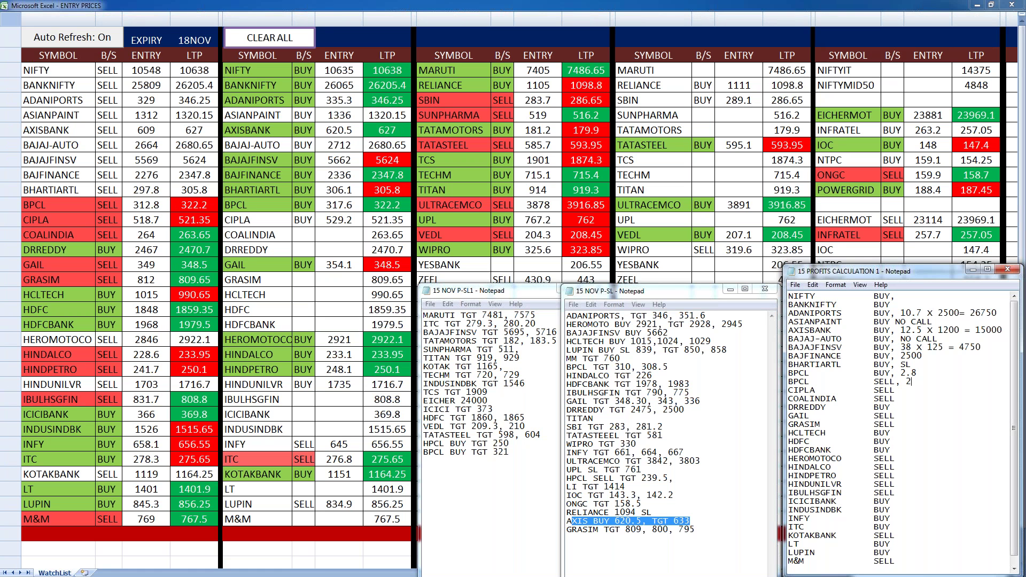
type(".8 x ")
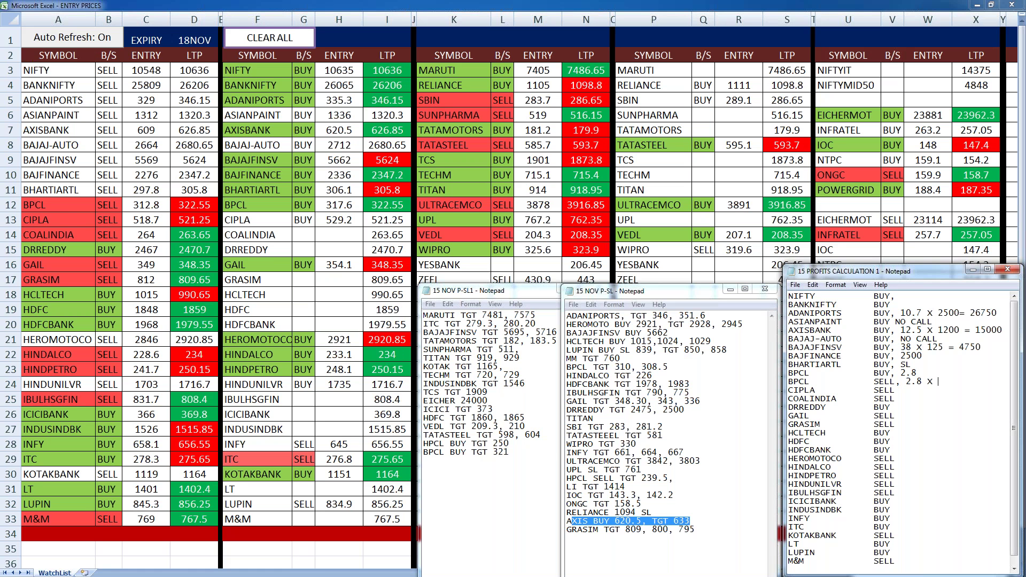
type("1800=")
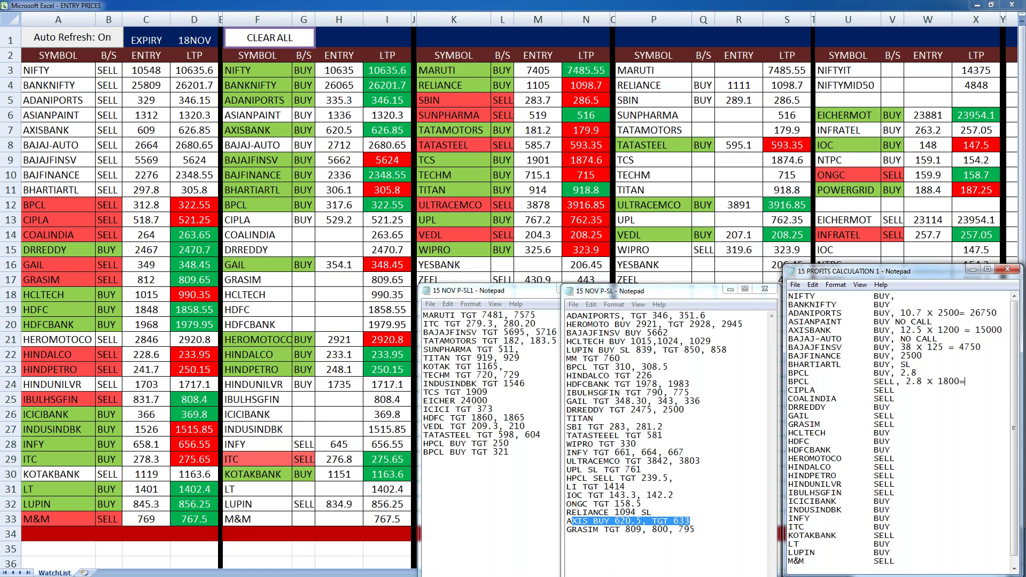
type("5040")
Replace the figure on the BPCL BUY line with the calculation "4.8 X 1800= 8640".
left_click(917, 373)
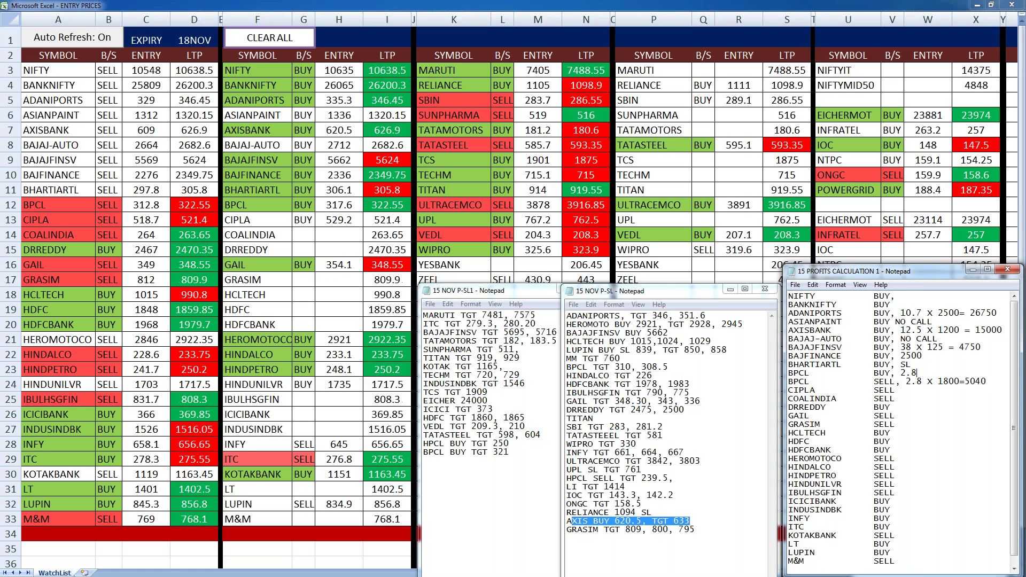
key("BackSpace")
key("BackSpace")
key("BackSpace")
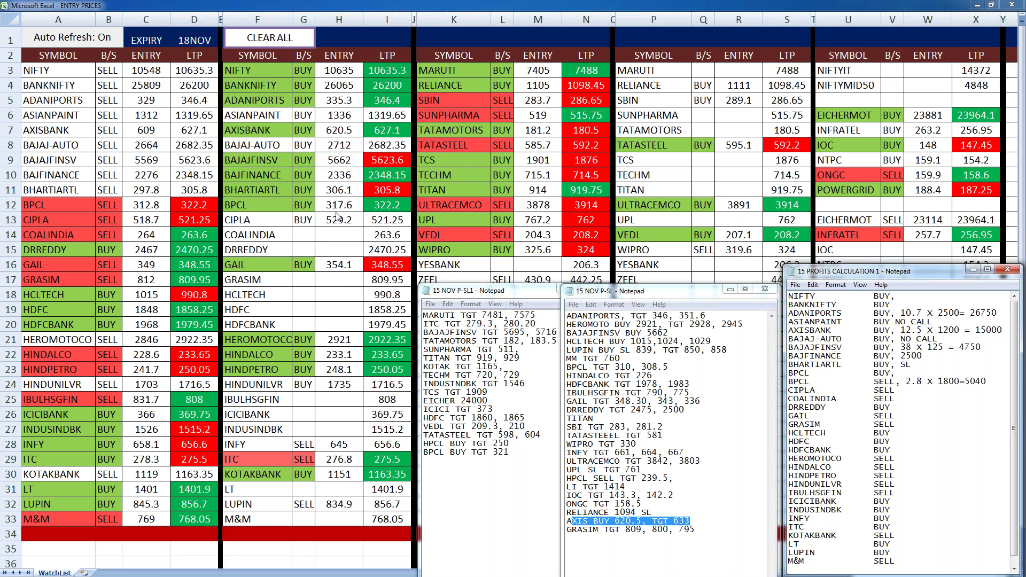
type("4.8")
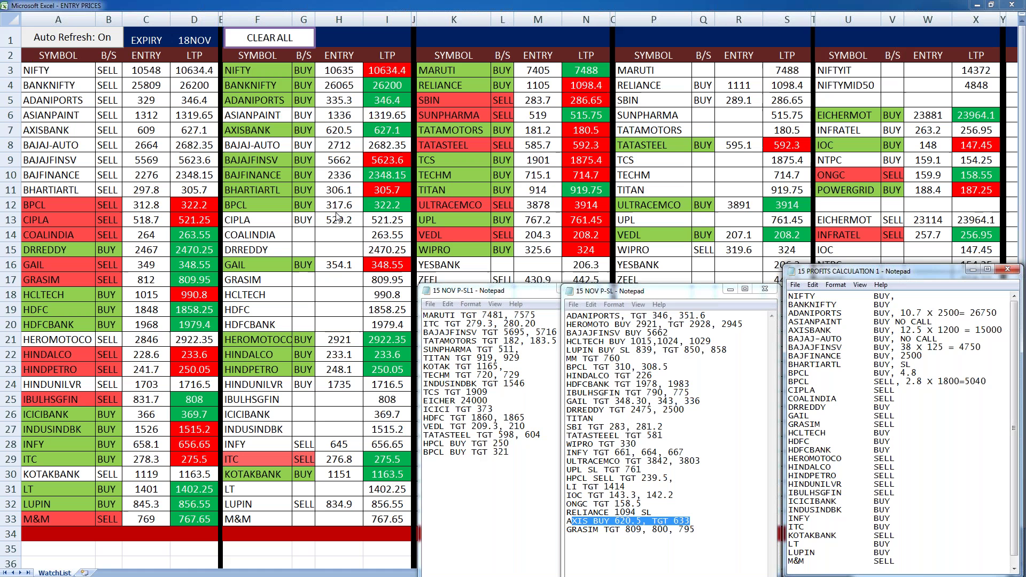
type(" X 1800")
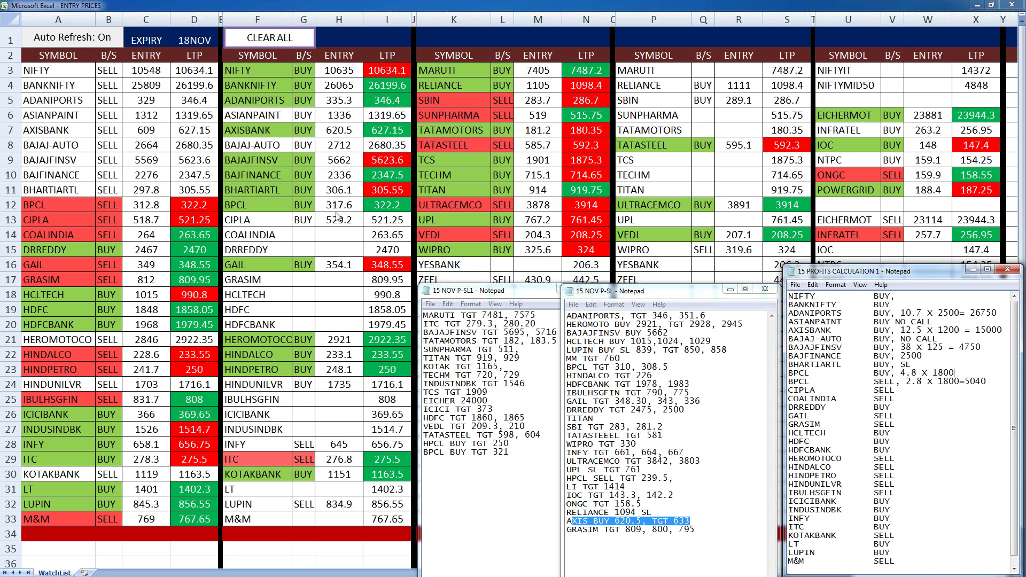
type("=")
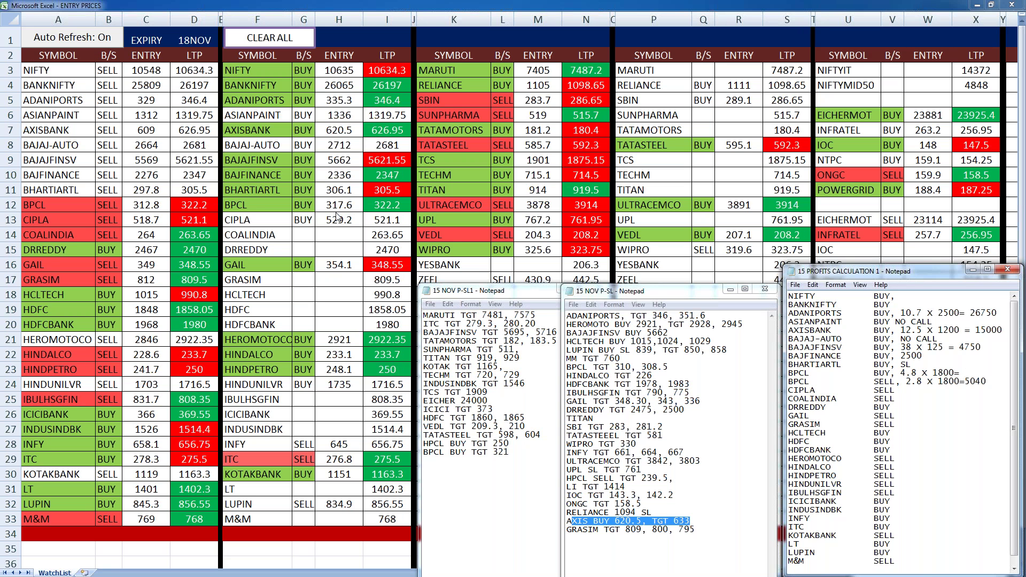
type("8")
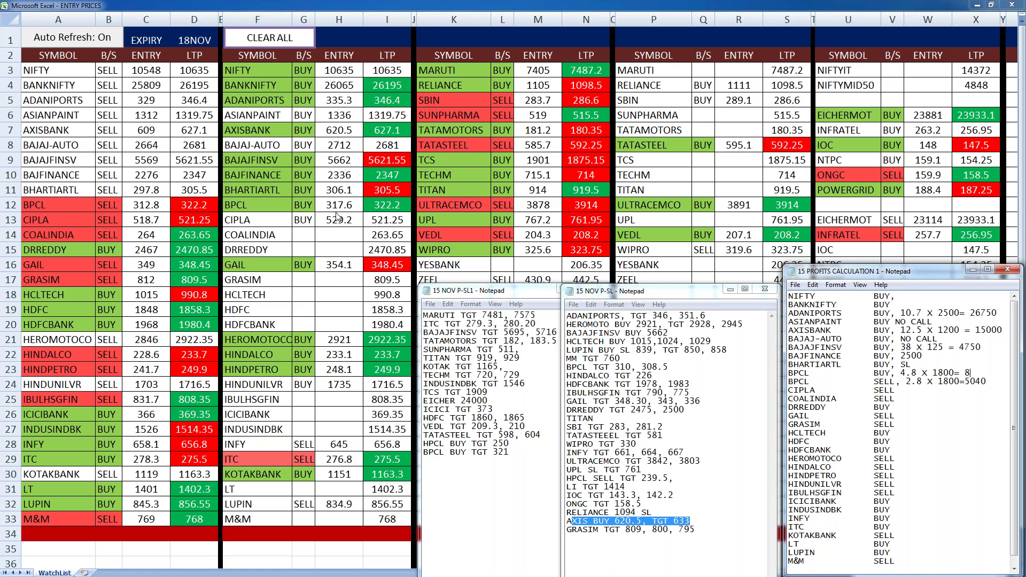
type("640")
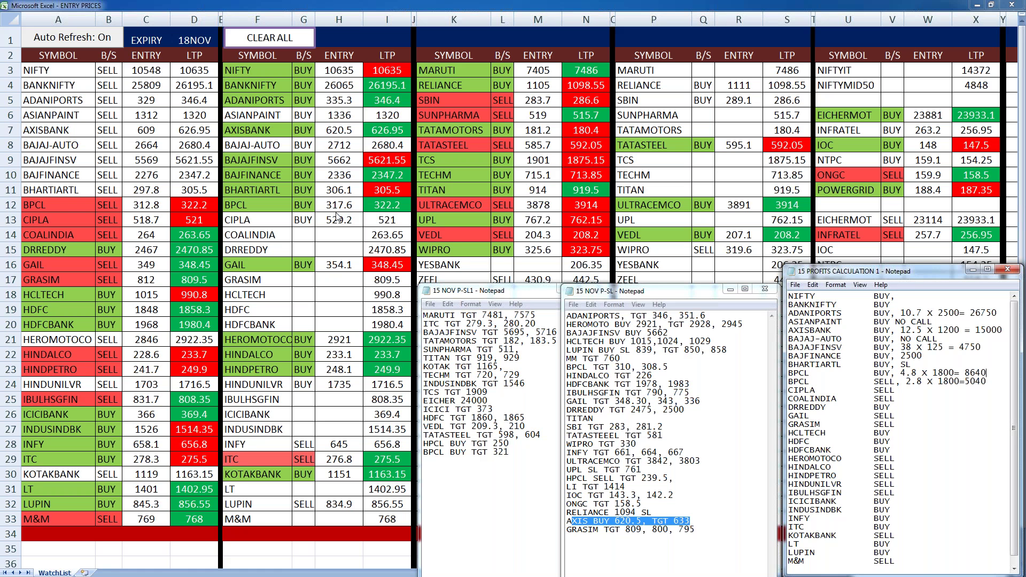
Enter ", 1.7 X 1000= 1700" after SELL on the CIPLA line.
key("Down")
key("Down")
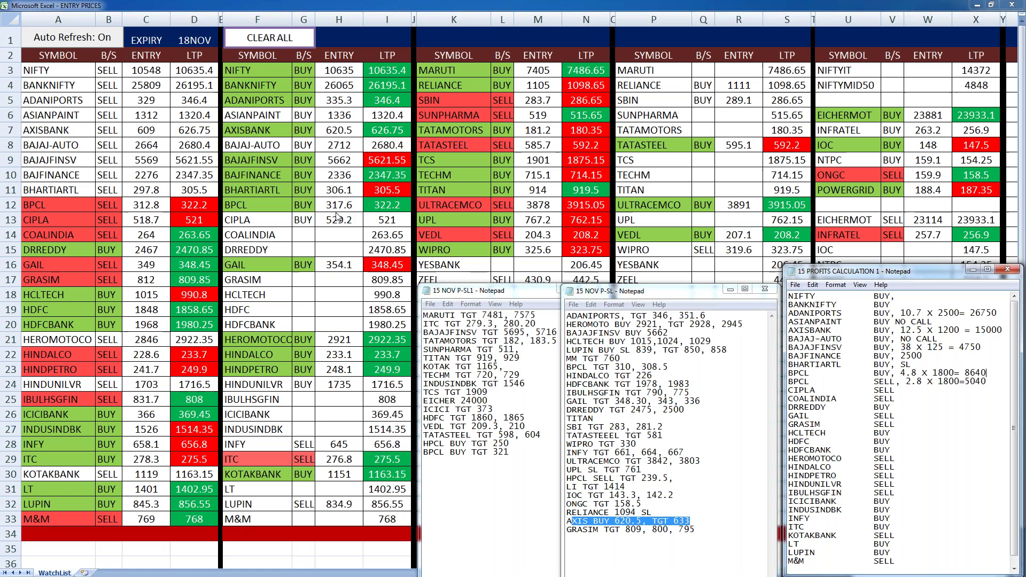
type(", 1.7")
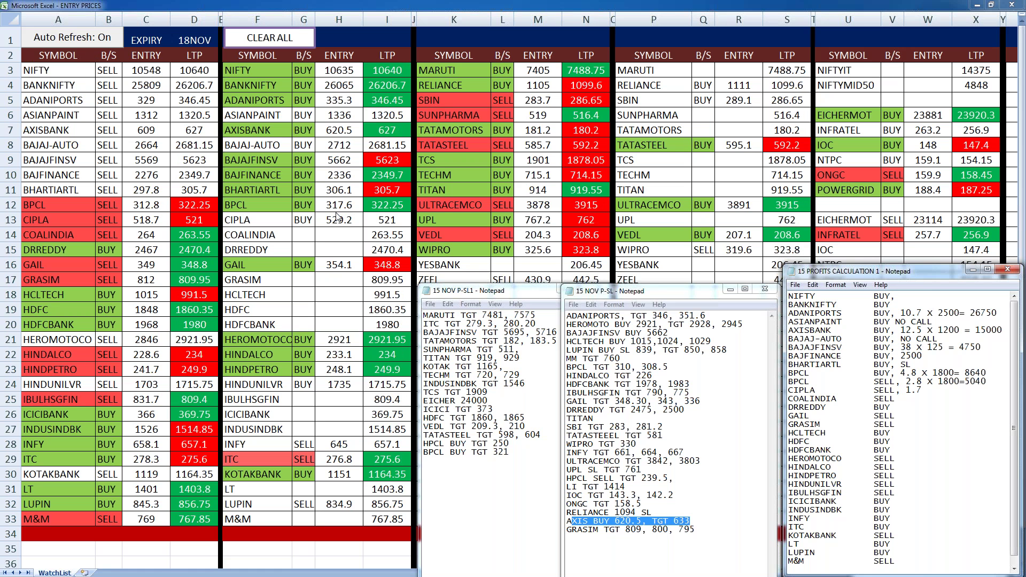
type("X 1000")
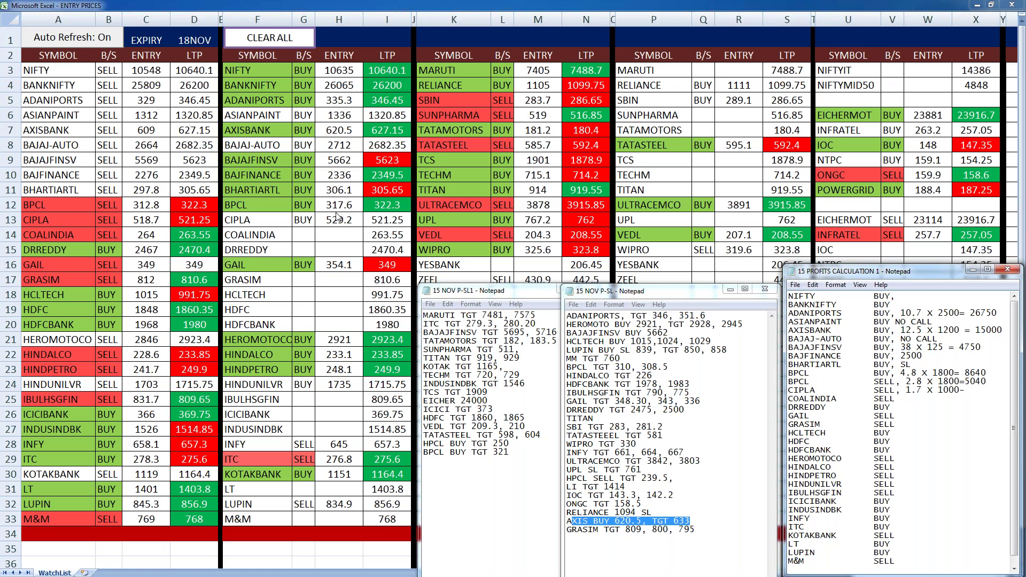
type("- 17")
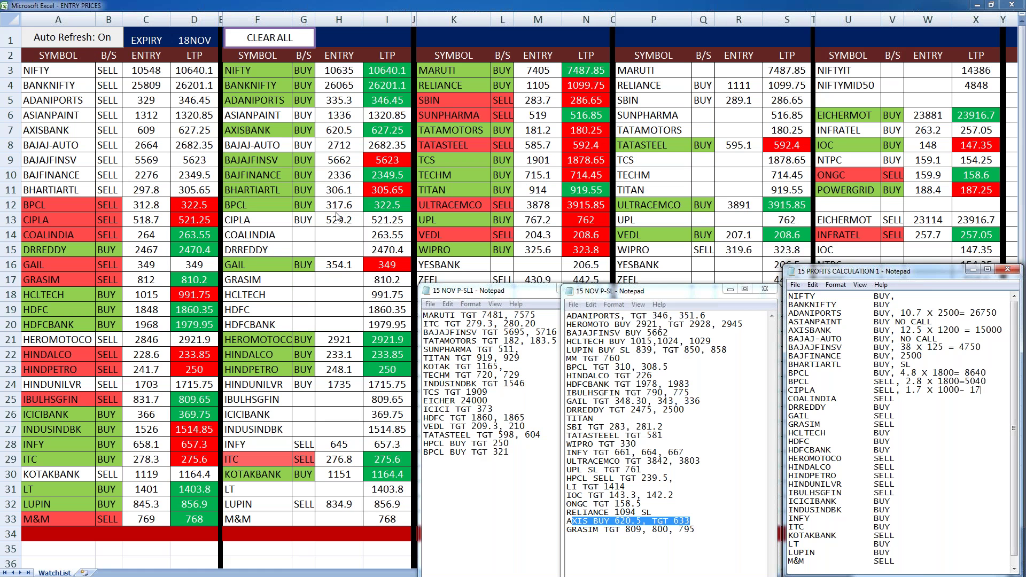
type("00")
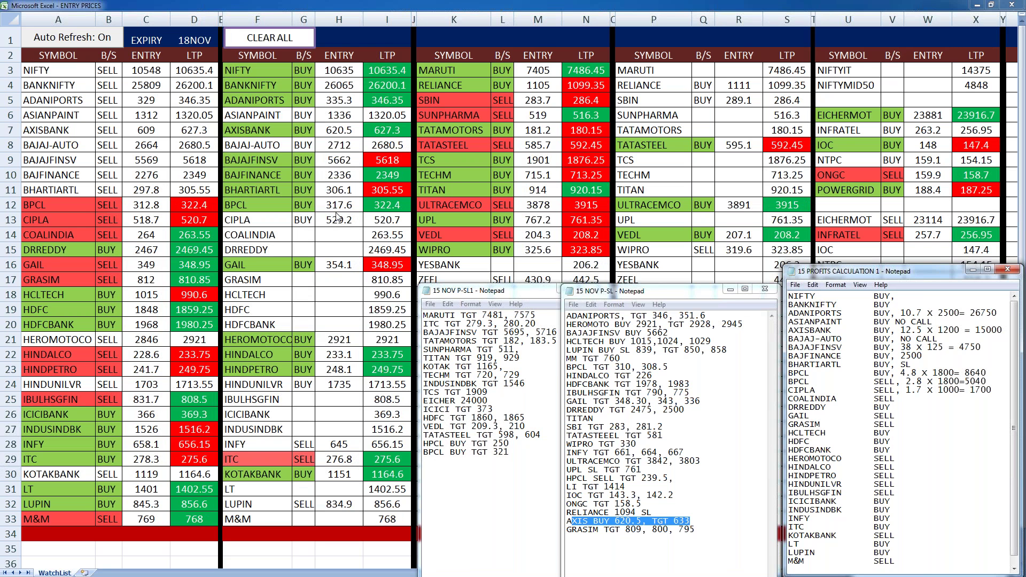
Record the COALINDIA profit by adding "= 1000" after SELL.
type("=")
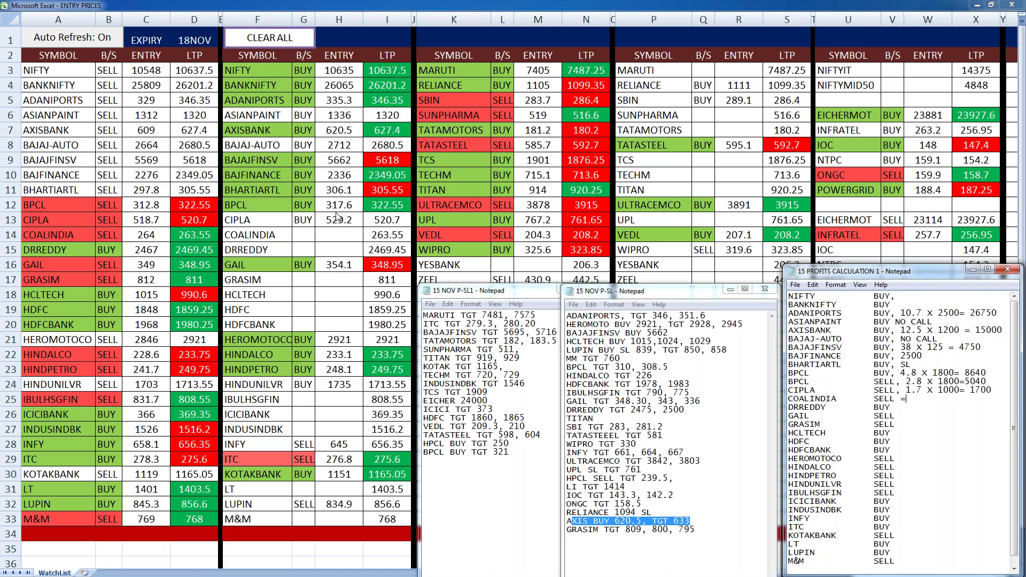
type(" 100")
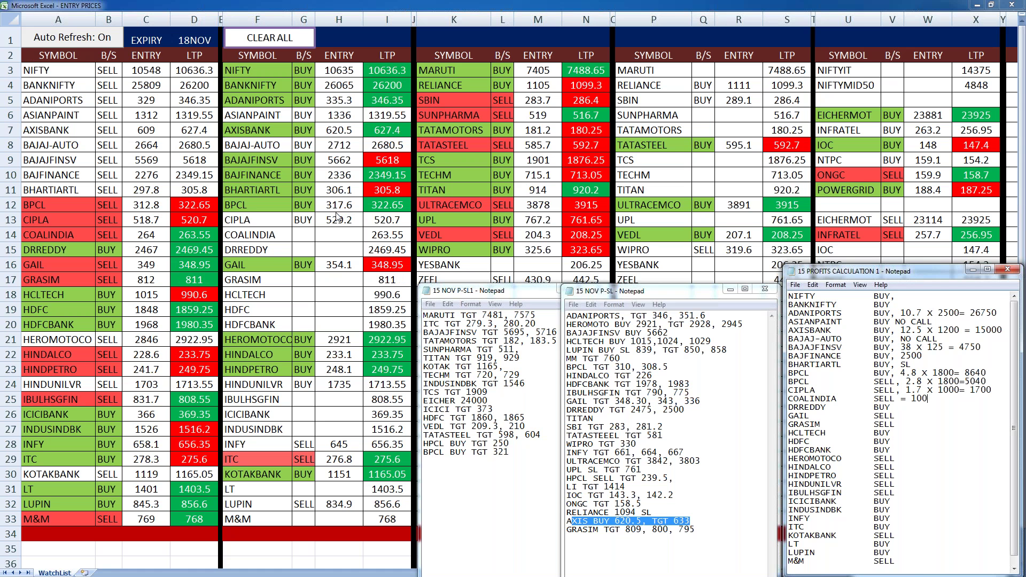
type("0")
Enter ", 34 X 250 = 8250" after BUY on the DRREDDY line and add a comma after SELL on the GAIL line.
key("Down")
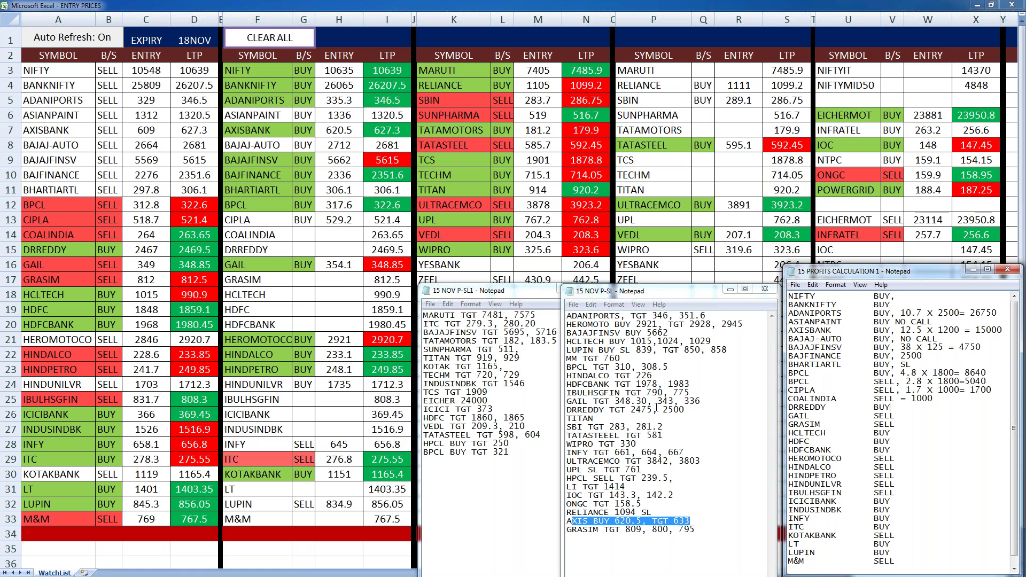
left_click(913, 408)
type(", 34 X ")
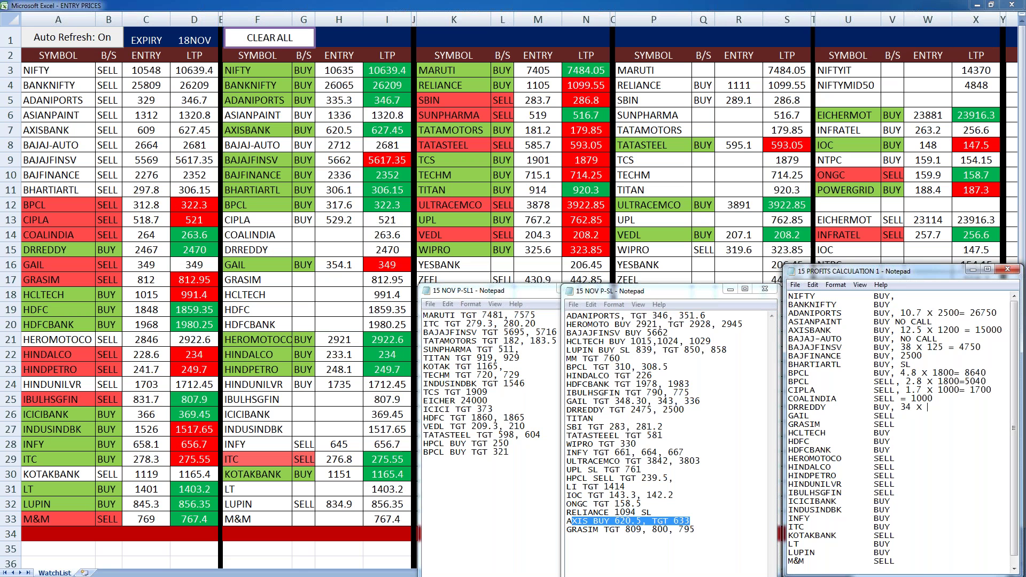
type("250 =")
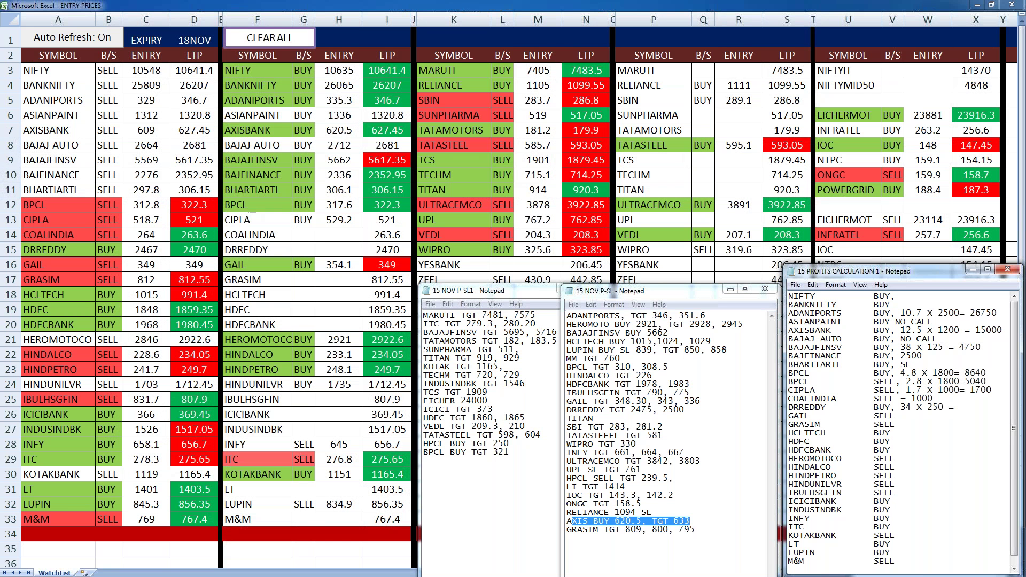
type(" 8250")
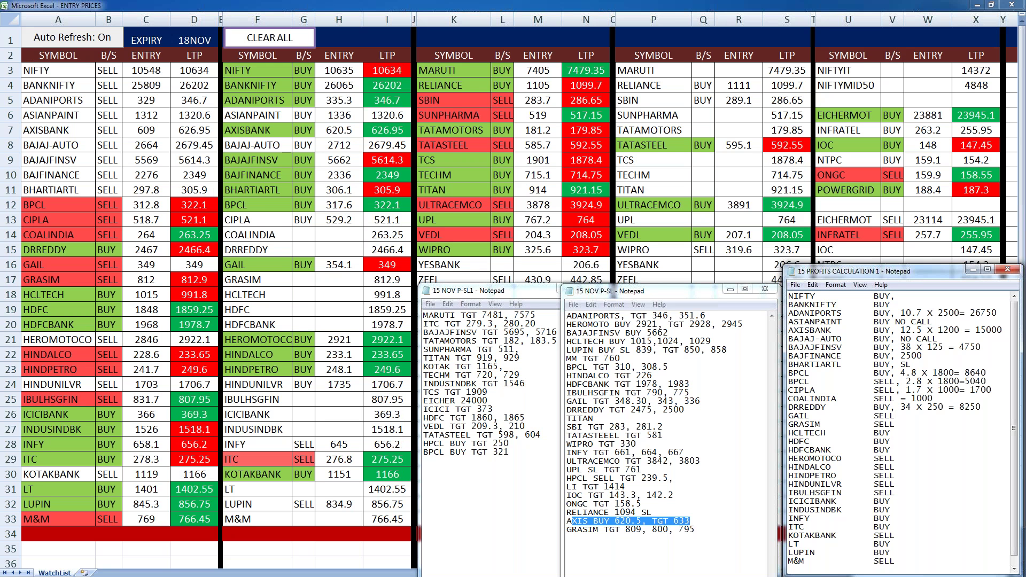
type("SELL,")
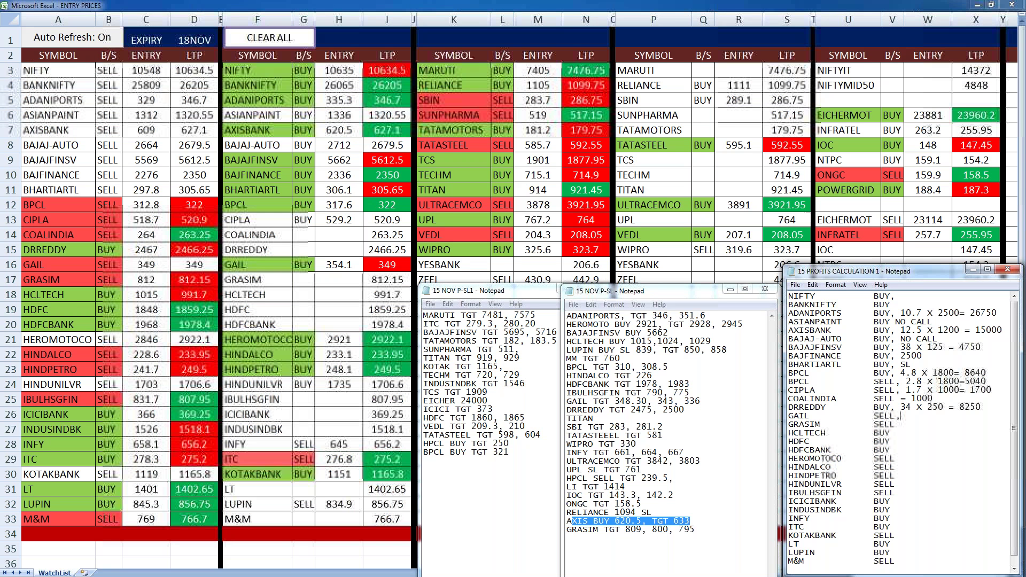
Record 8000 as the profit on the GAIL line and enter ", 9000" after SELL on the GRASIM line, consulting its noted targets.
type(" 800")
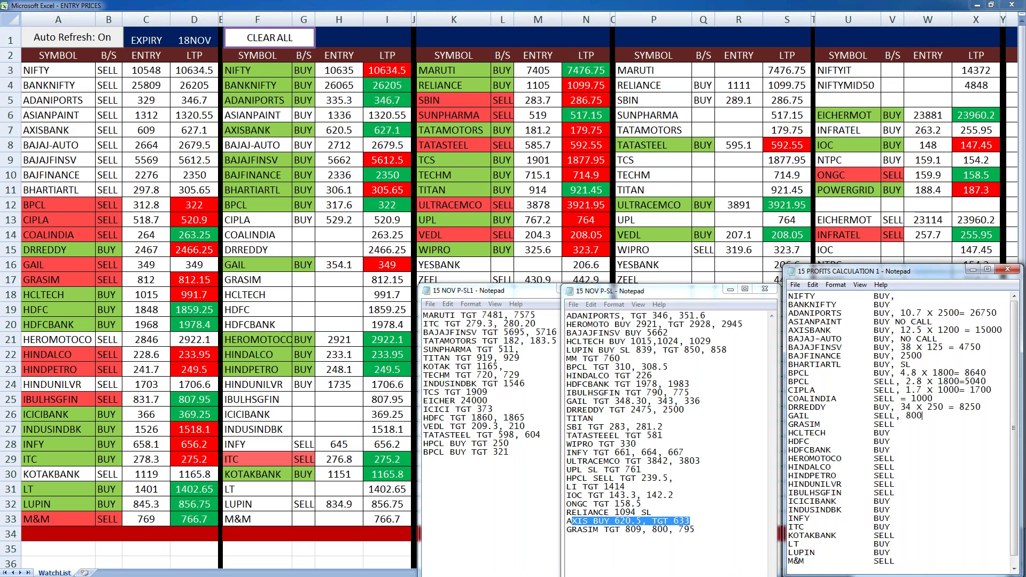
type("0")
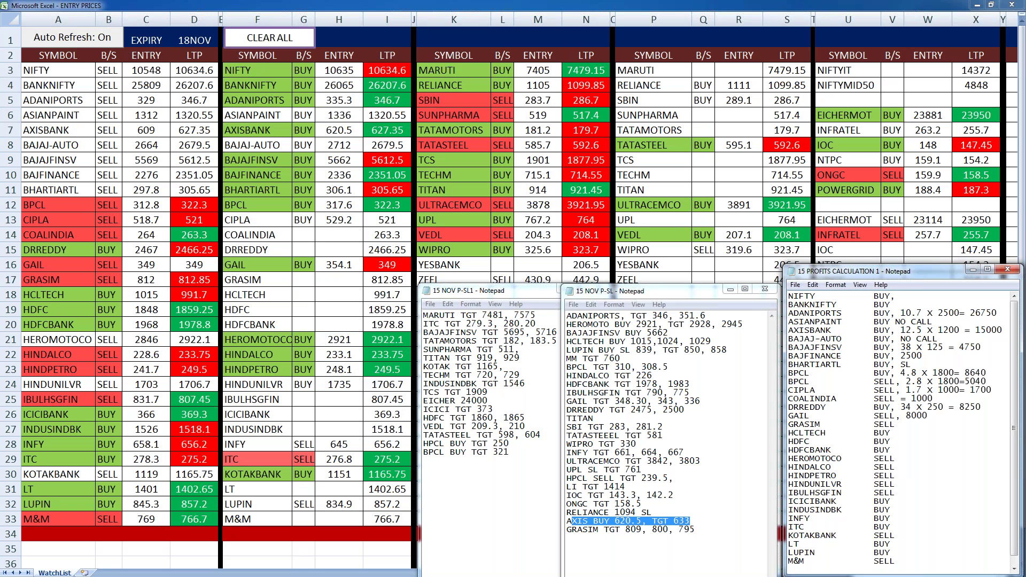
left_click(901, 425)
type(",")
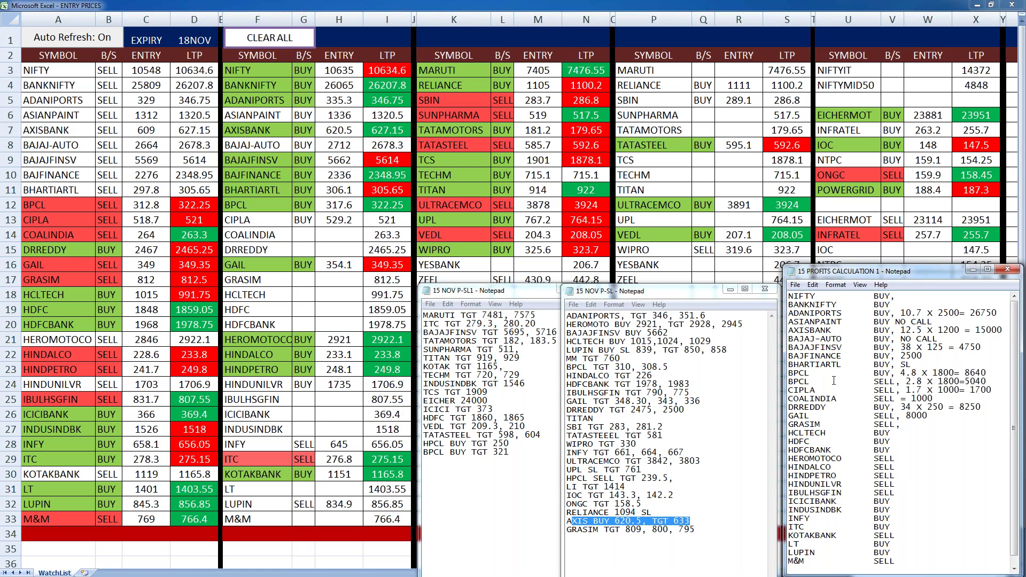
left_click_drag(674, 529, 617, 529)
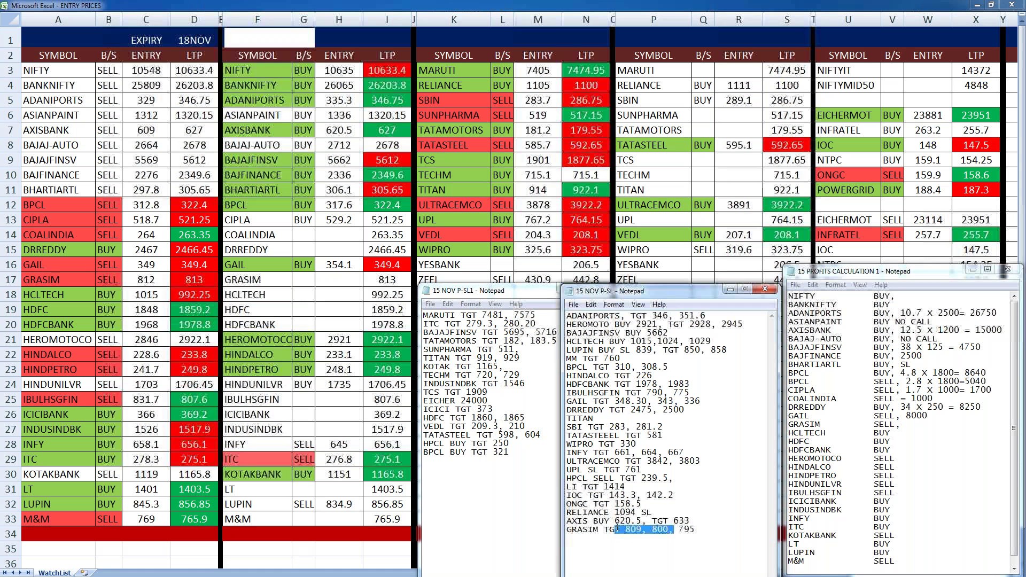
left_click(914, 426)
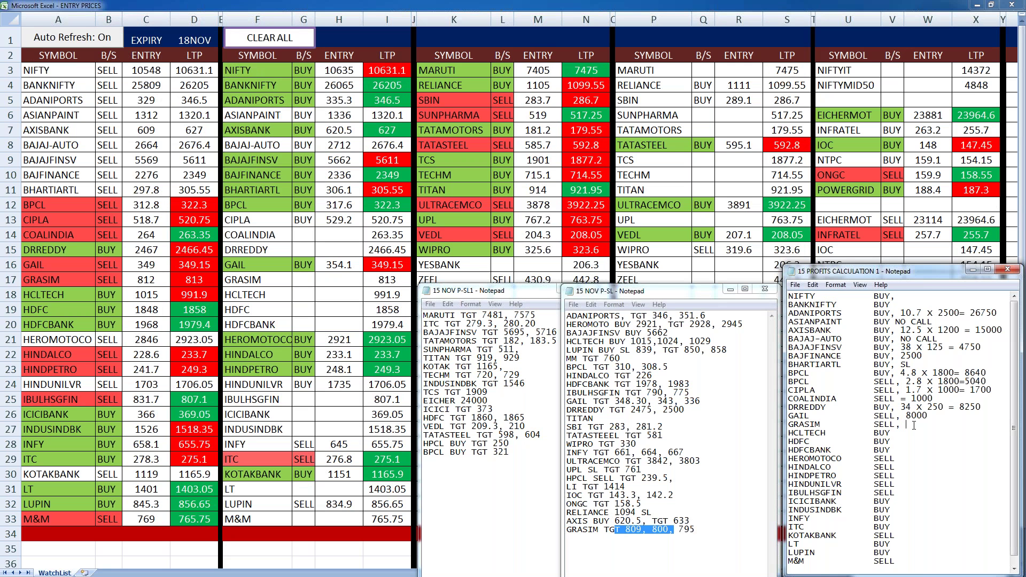
type("9000")
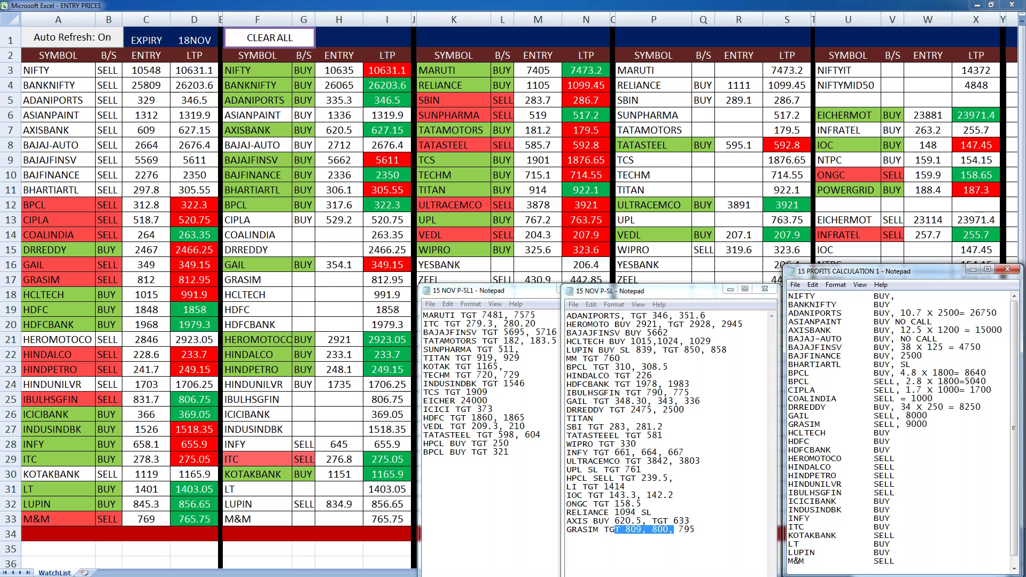
Enter ", 8400" after BUY on the HCLTECH line of the profits note.
left_click(891, 433)
type(",")
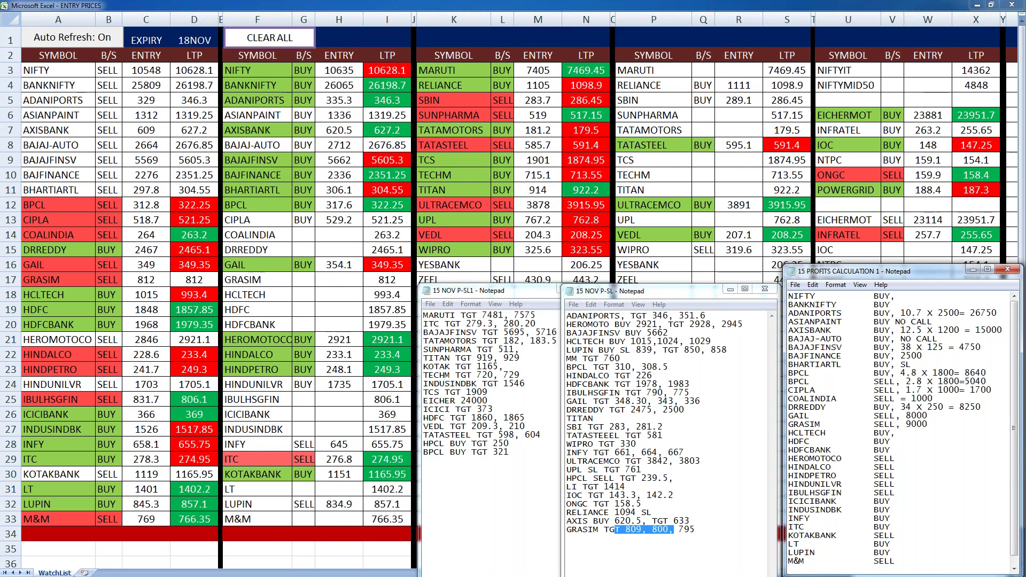
type("840")
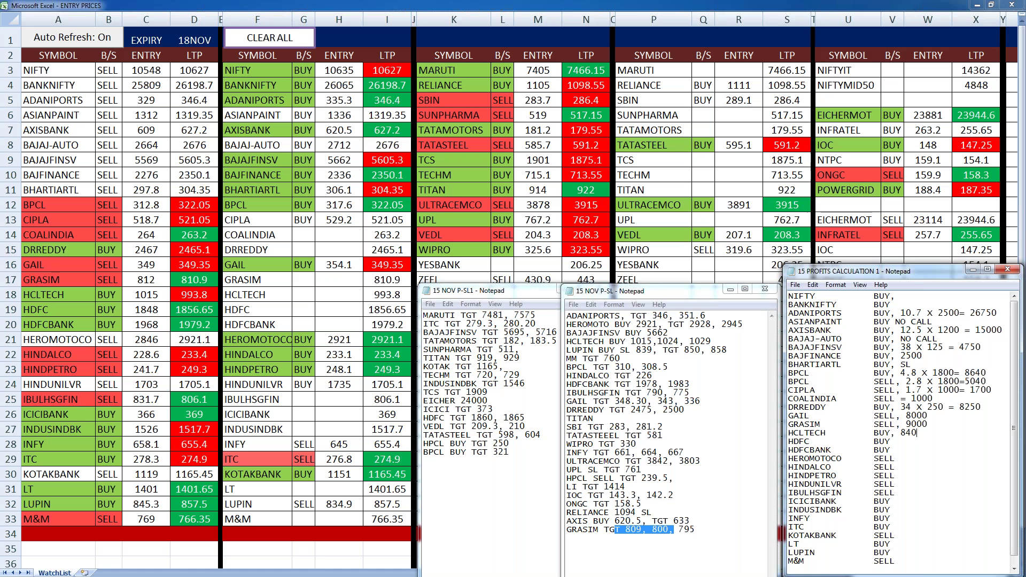
type("0")
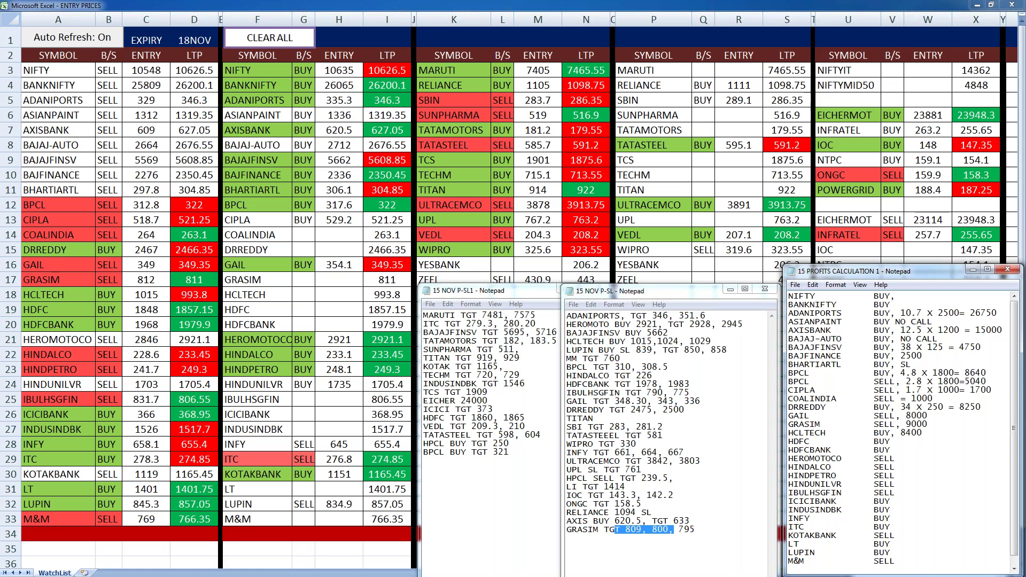
Check the HDFC target of 1860, then enter ", 6000" after BUY for HDFC and ", 3000" after BUY for HDFCBANK.
type(",")
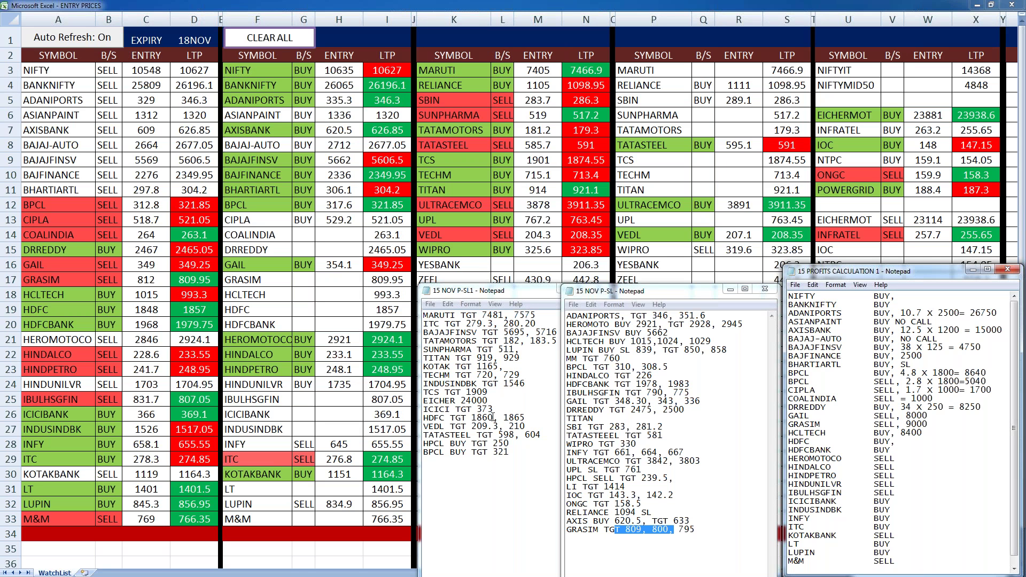
left_click_drag(493, 418, 469, 422)
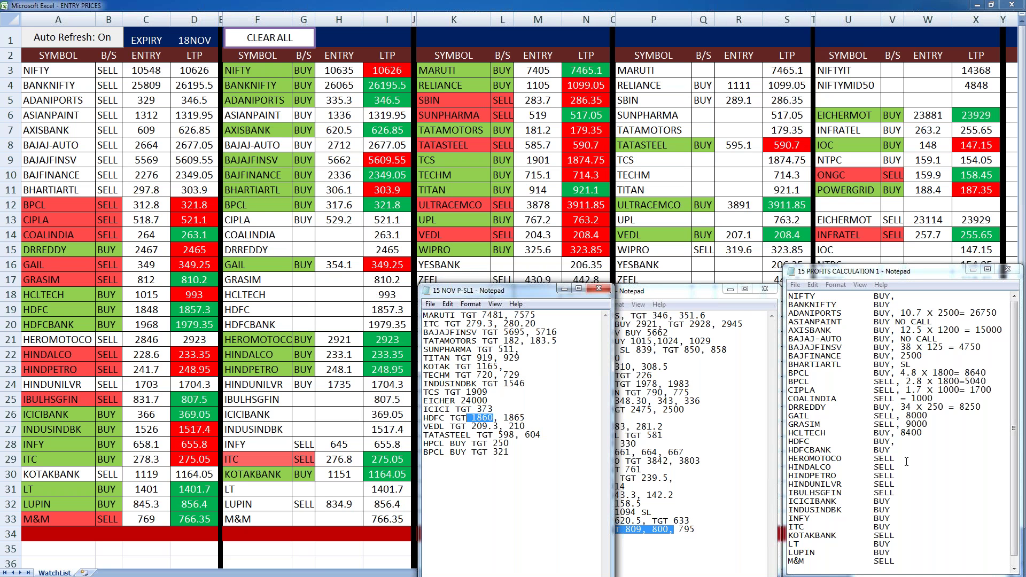
left_click(906, 441)
type("6000")
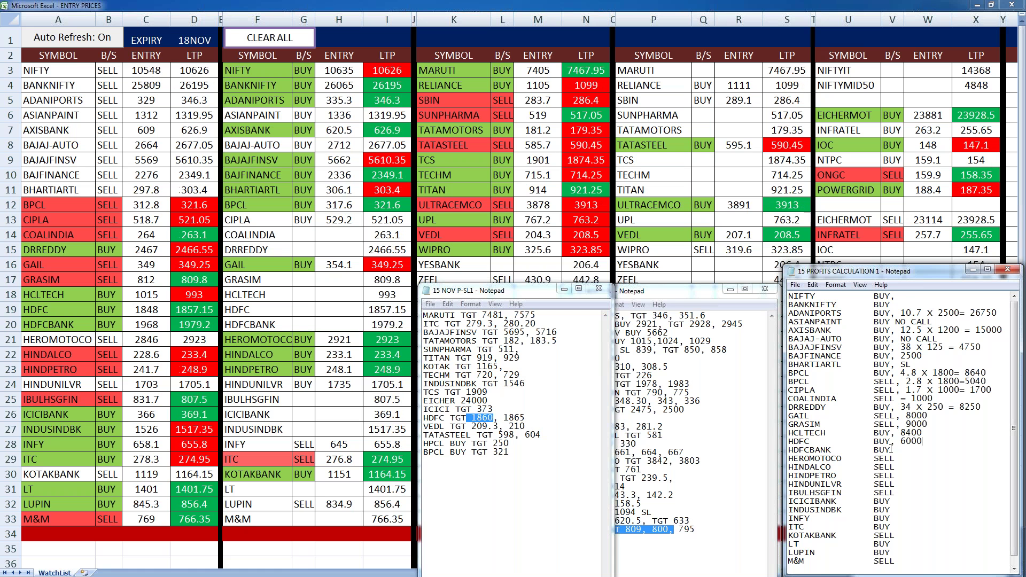
left_click(891, 449)
type(",")
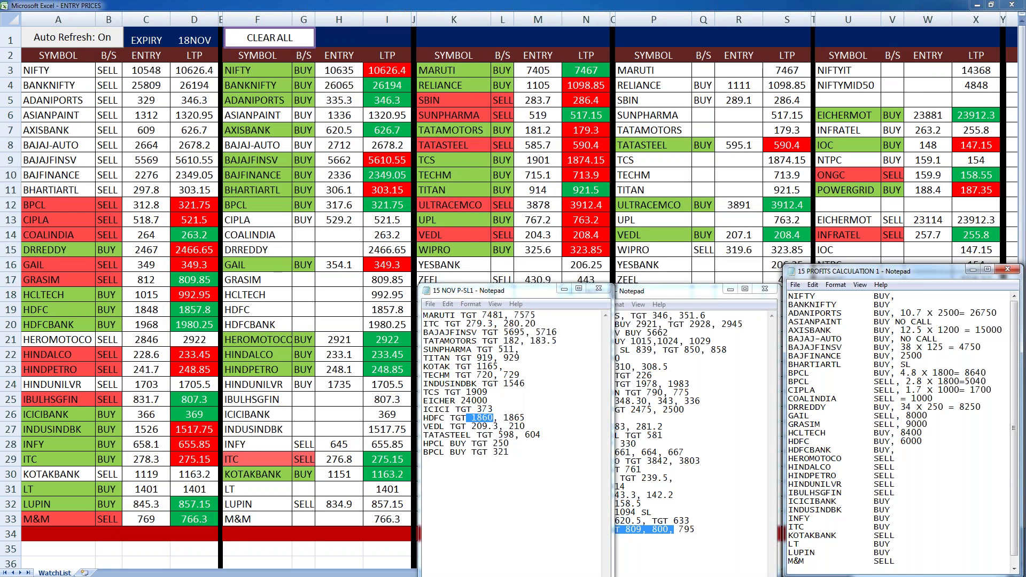
type("3000")
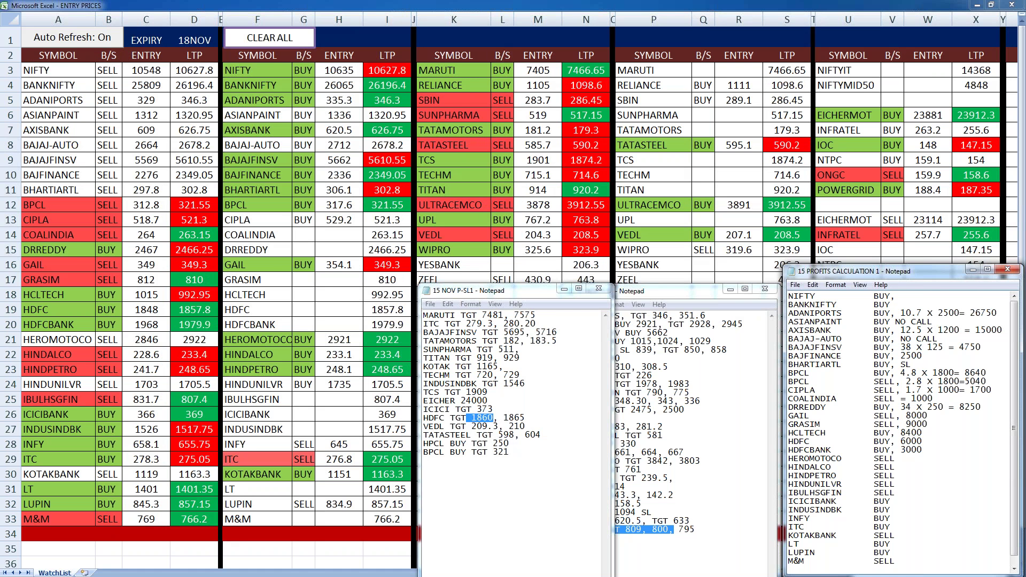
Enter ", NO LOSS, HIGH 2936" after SELL on the HEROMOTOCO line.
left_click(895, 459)
type(",")
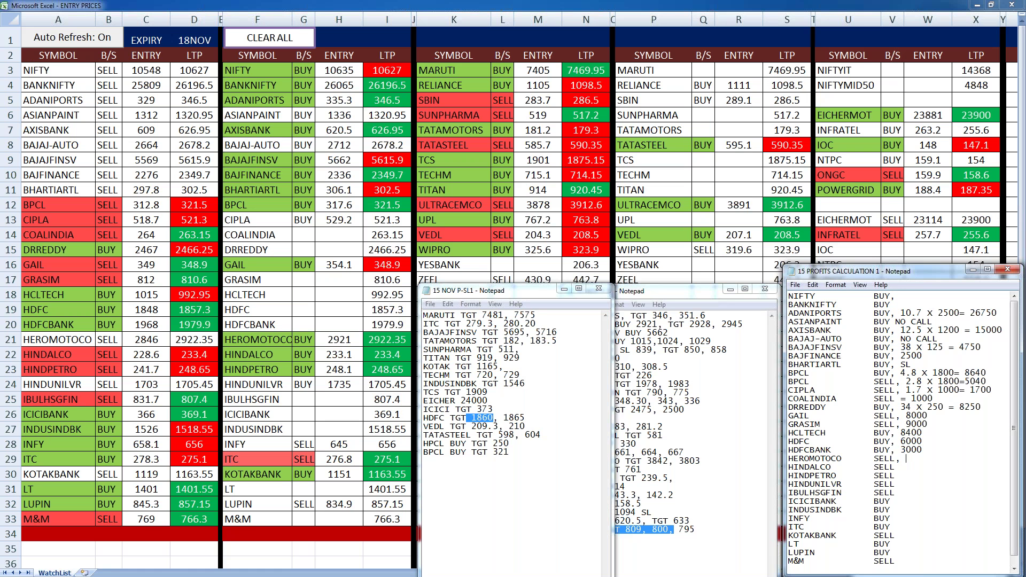
type("N")
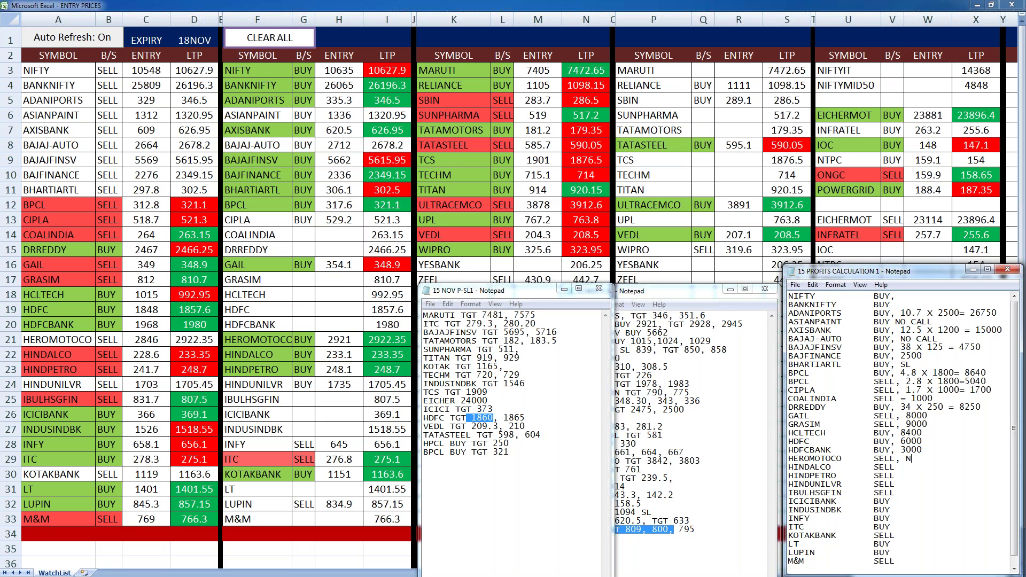
type("O LOSS")
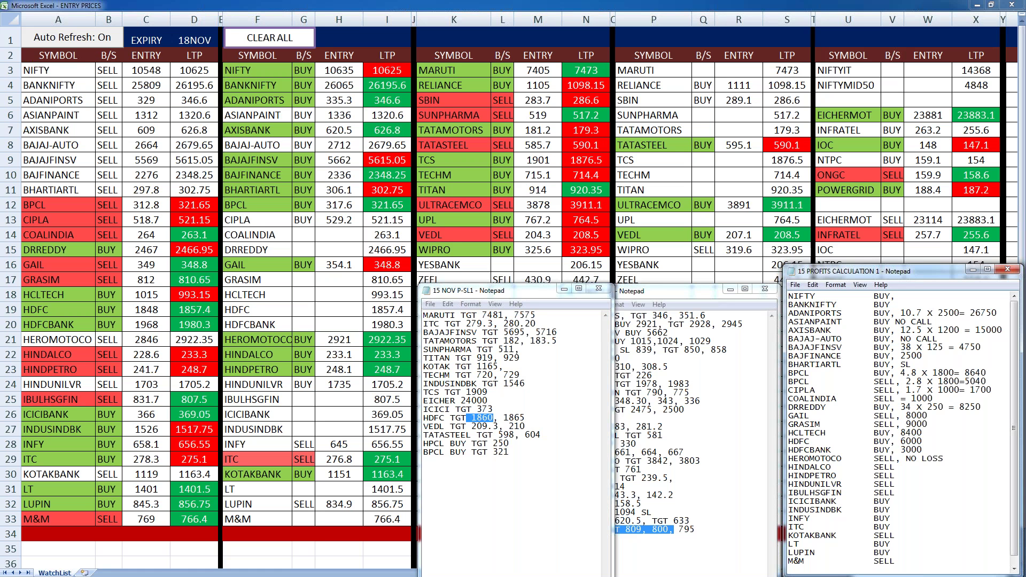
type(", HIG")
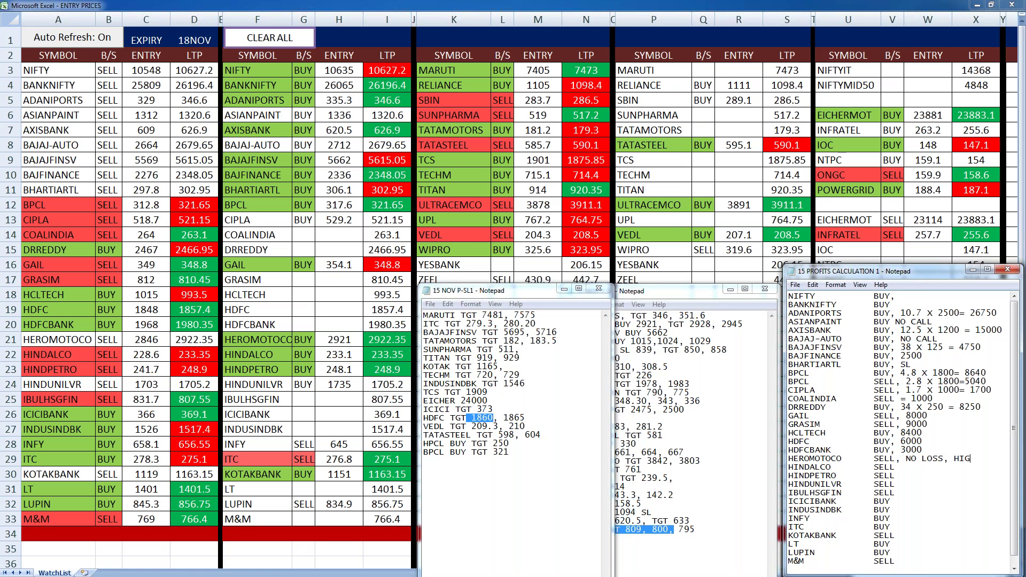
type("H 2936")
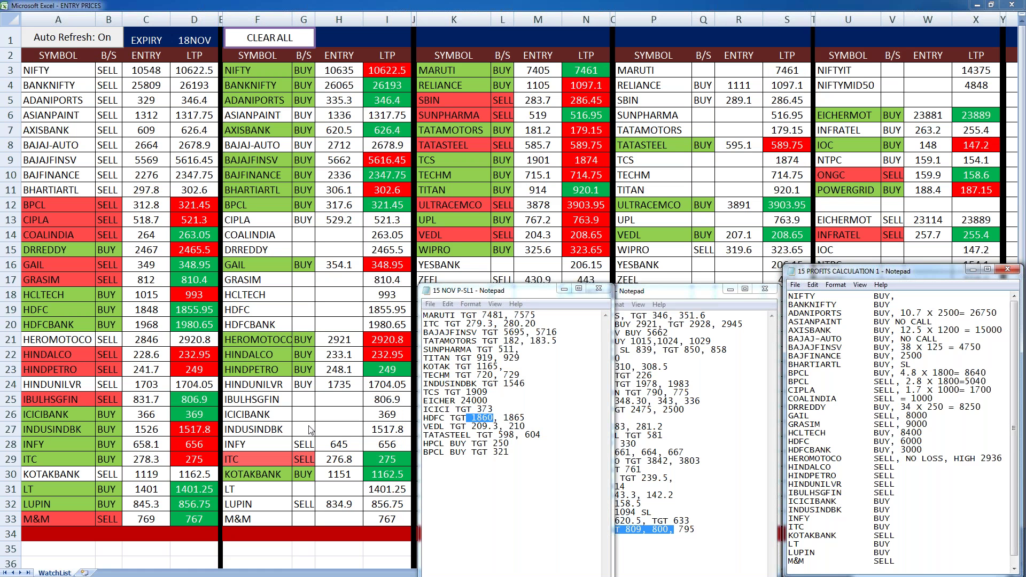
Enter ", 700" after SELL on the HINDALCO line and ", 2600" after SELL on the HINDPETRO line.
left_click(902, 471)
type(", ")
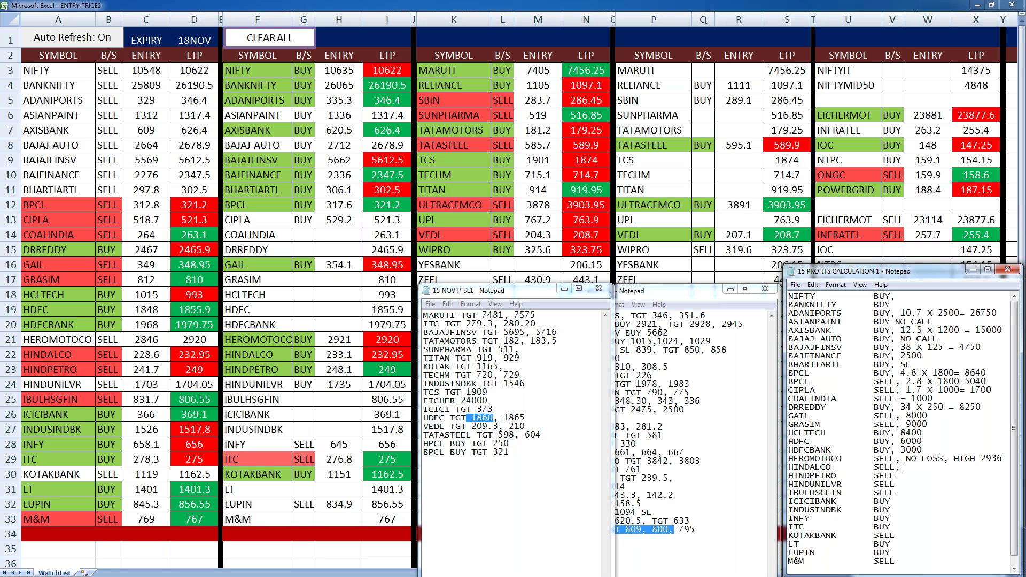
type("700")
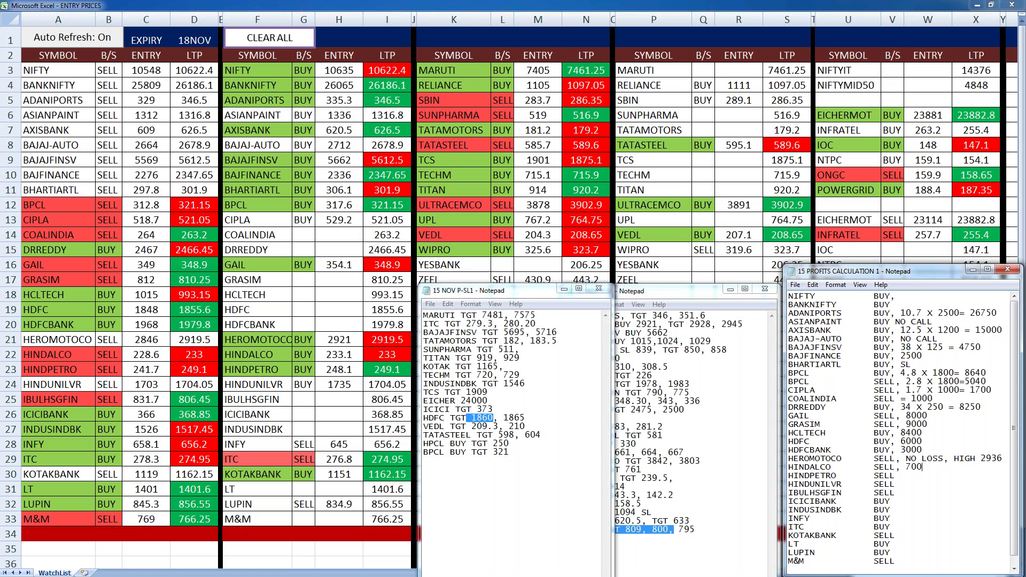
left_click(902, 476)
type(", ")
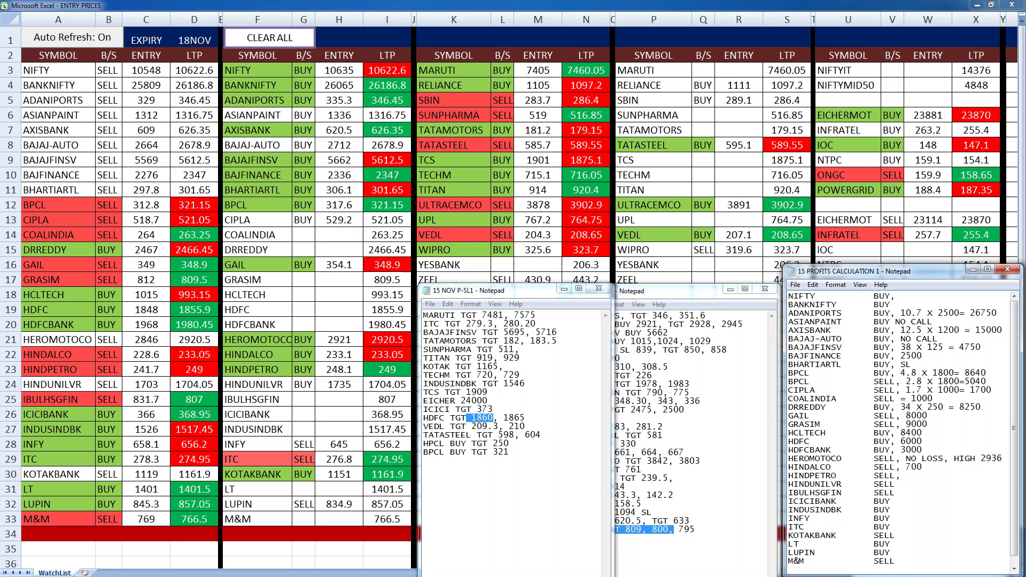
type("260")
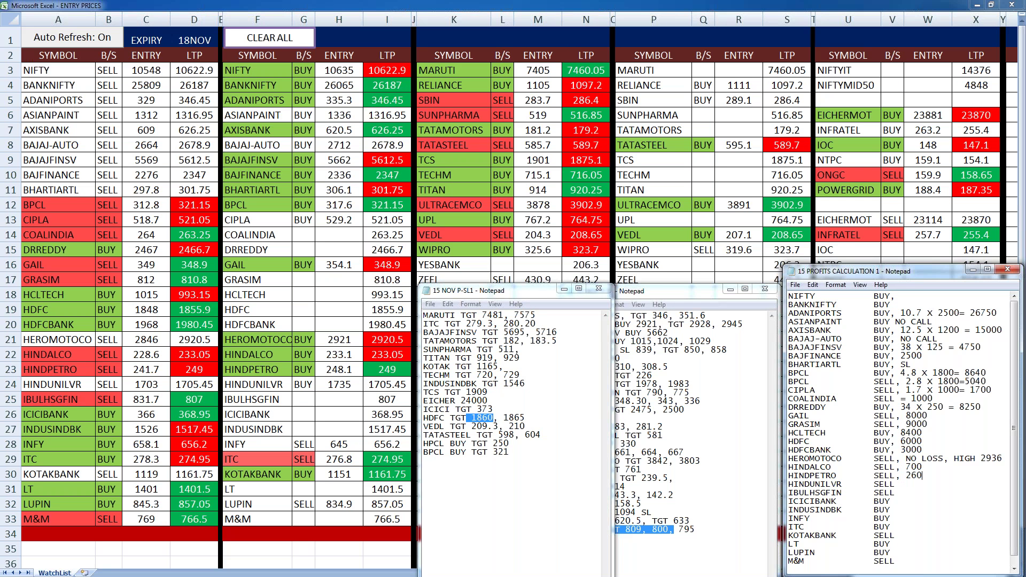
type("0")
Enter ", 20500" after SELL on the IBULHSGFIN line, checking its targets in the 15 NOV P-SL note.
key("Down")
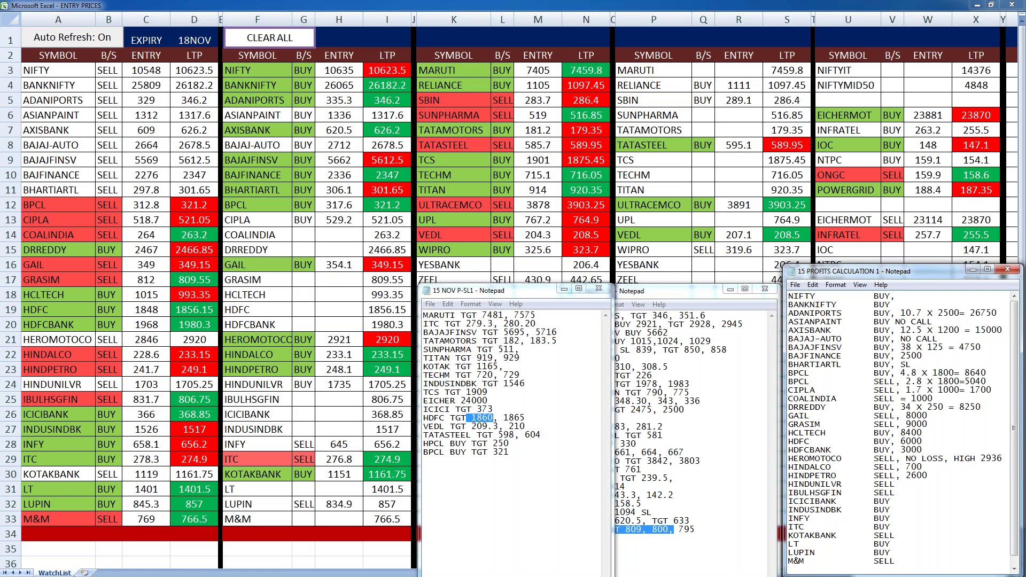
type(",")
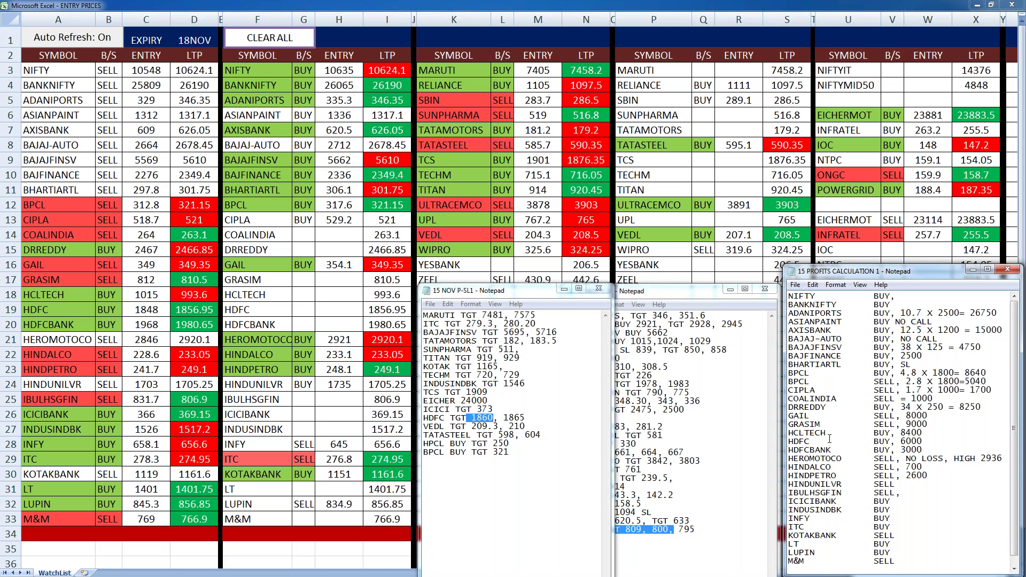
left_click(656, 292)
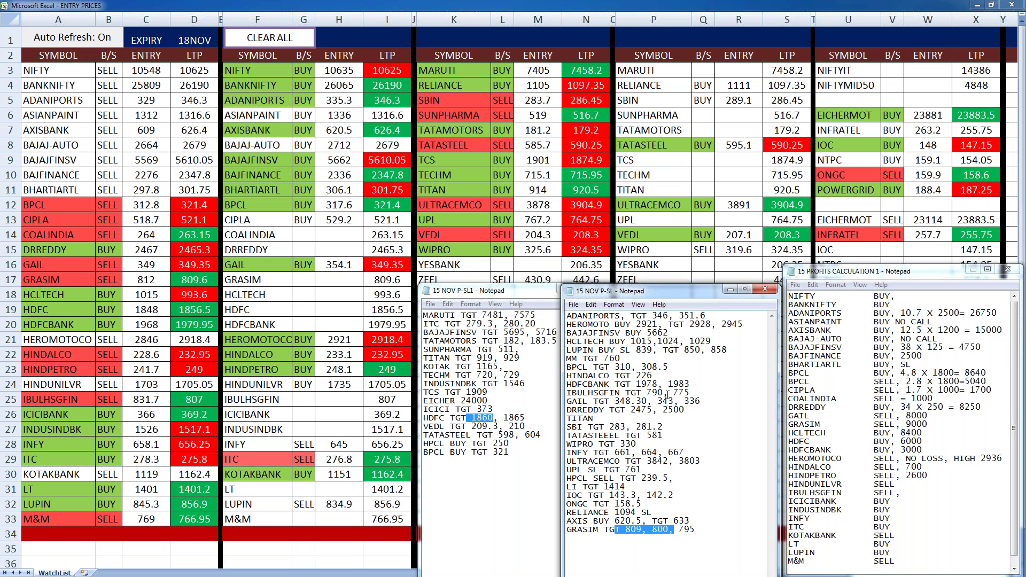
left_click(672, 393)
left_click_drag(673, 393, 642, 393)
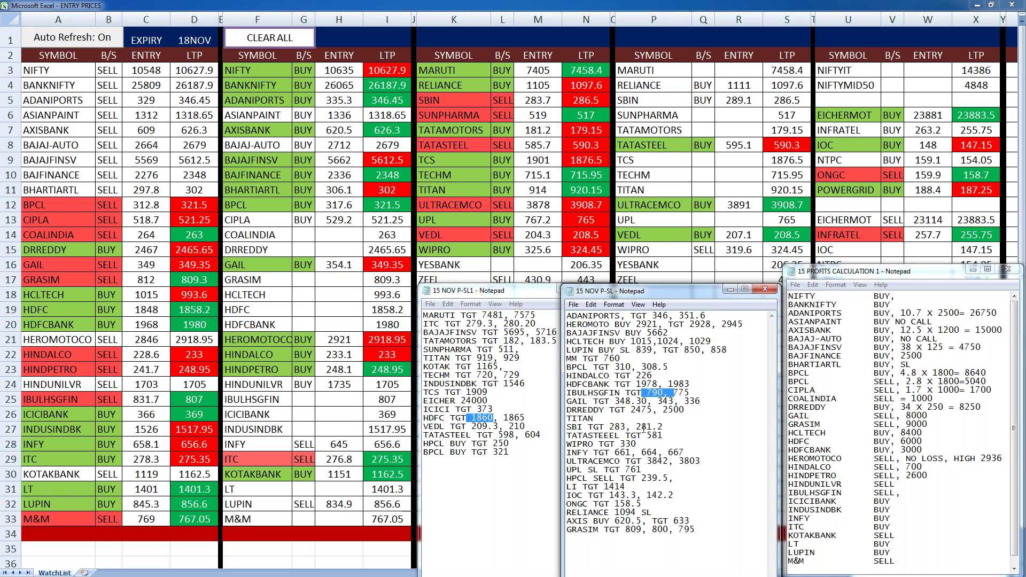
left_click(906, 494)
type("2")
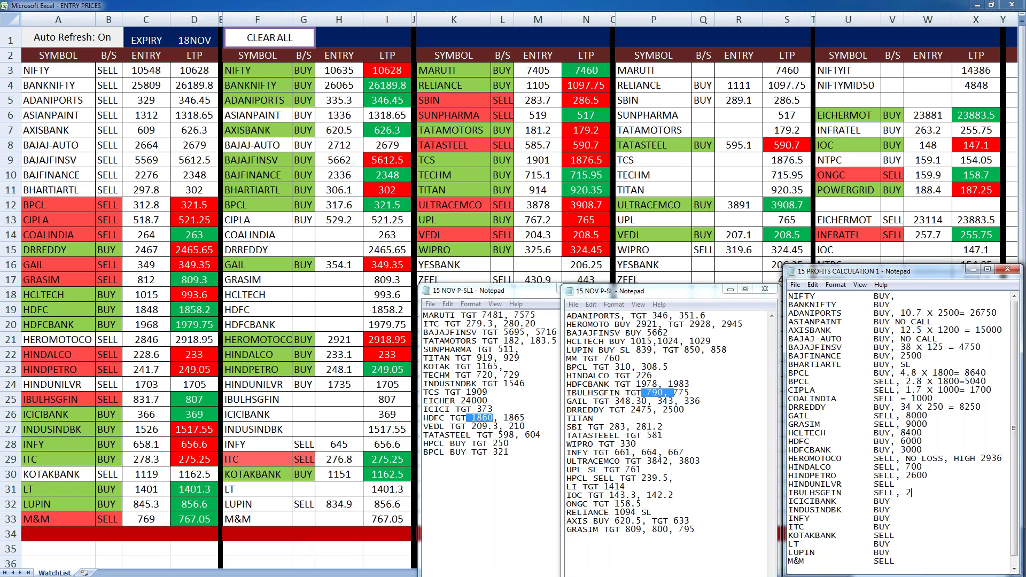
type("0500")
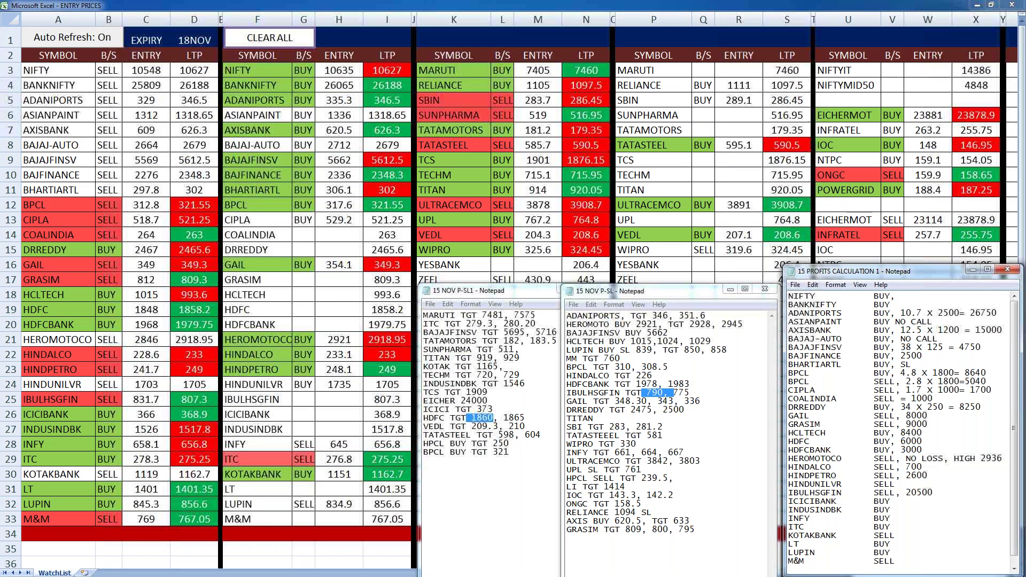
Enter ", 19000" after BUY on the ICICIBANK line, checking its target in the 15 NOV P-SL1 note.
left_click(891, 501)
type(",")
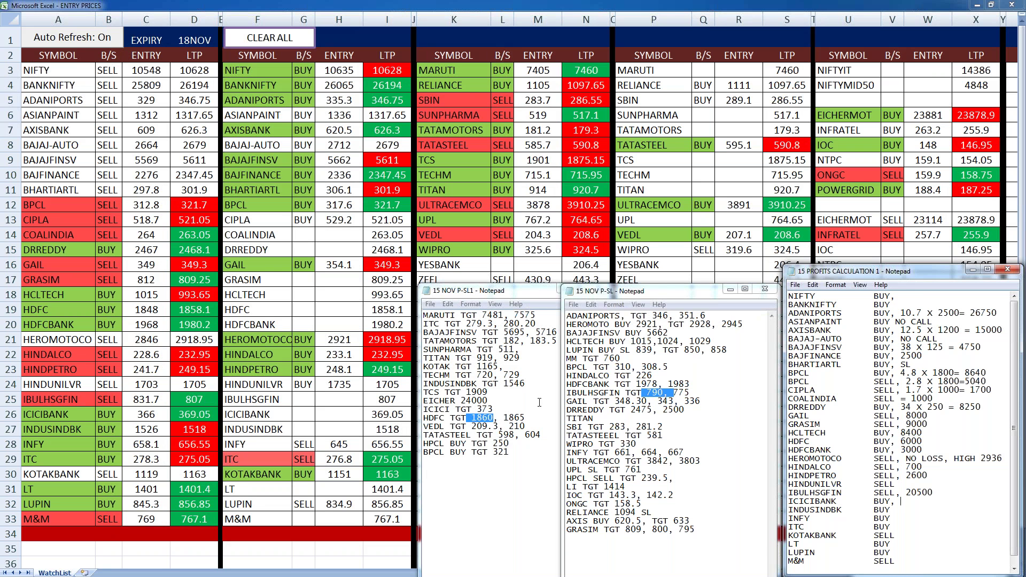
left_click_drag(494, 410, 433, 410)
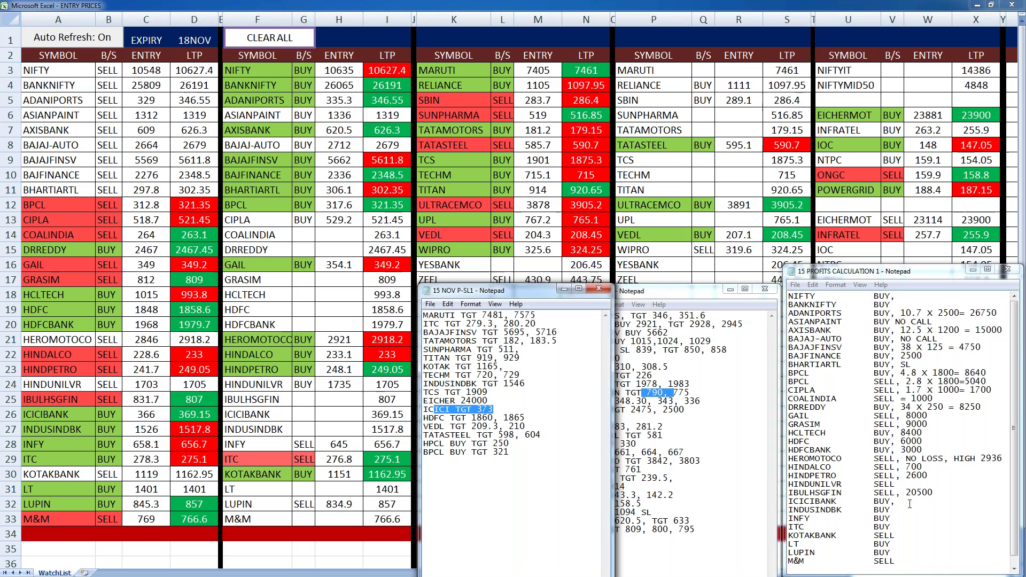
left_click(910, 504)
type("19000")
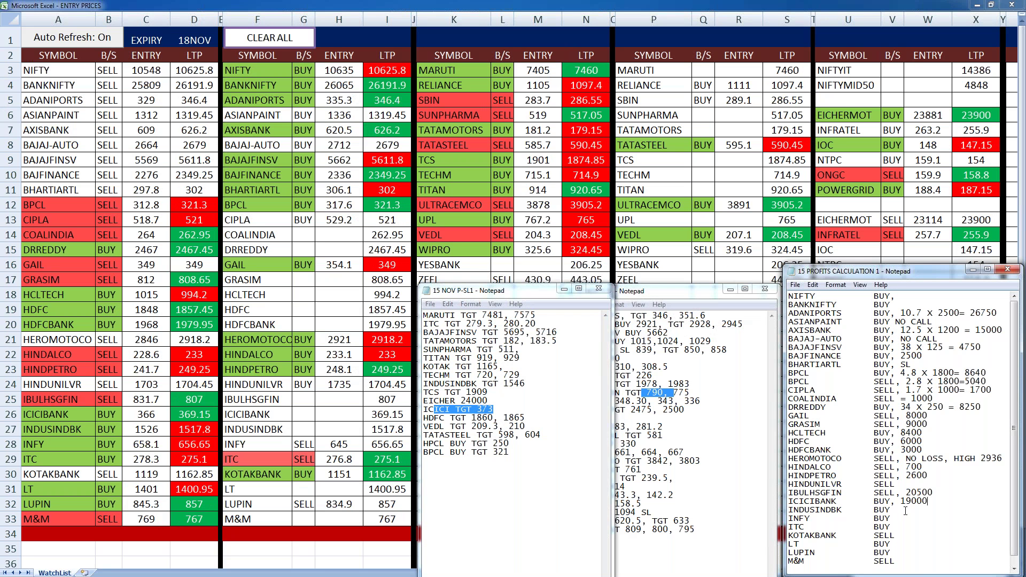
Enter ", 3000" after BUY on the INDUSINDBK line and add a comma after BUY on the INFY line.
left_click(906, 511)
type(",")
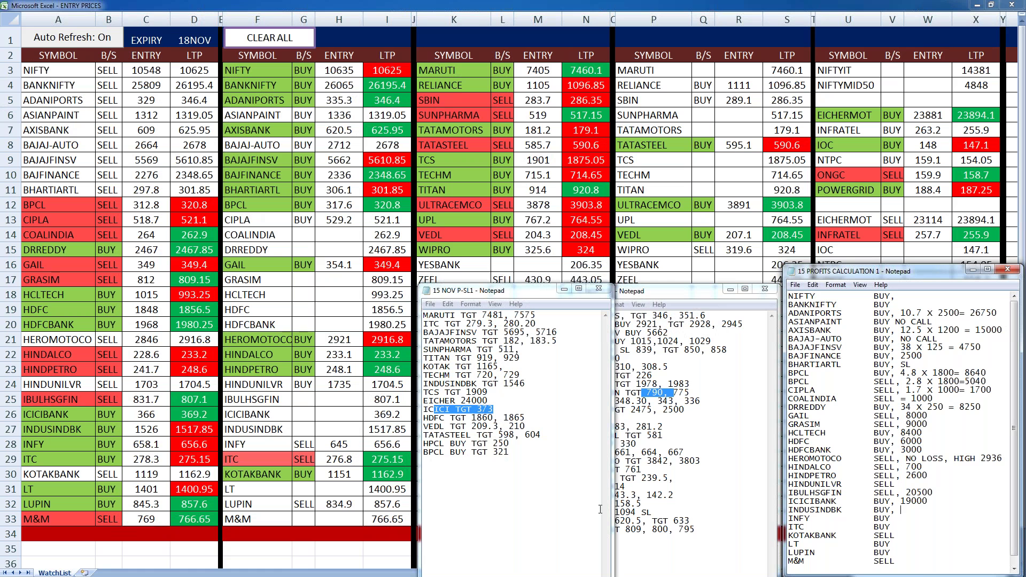
type("3000")
key("Down")
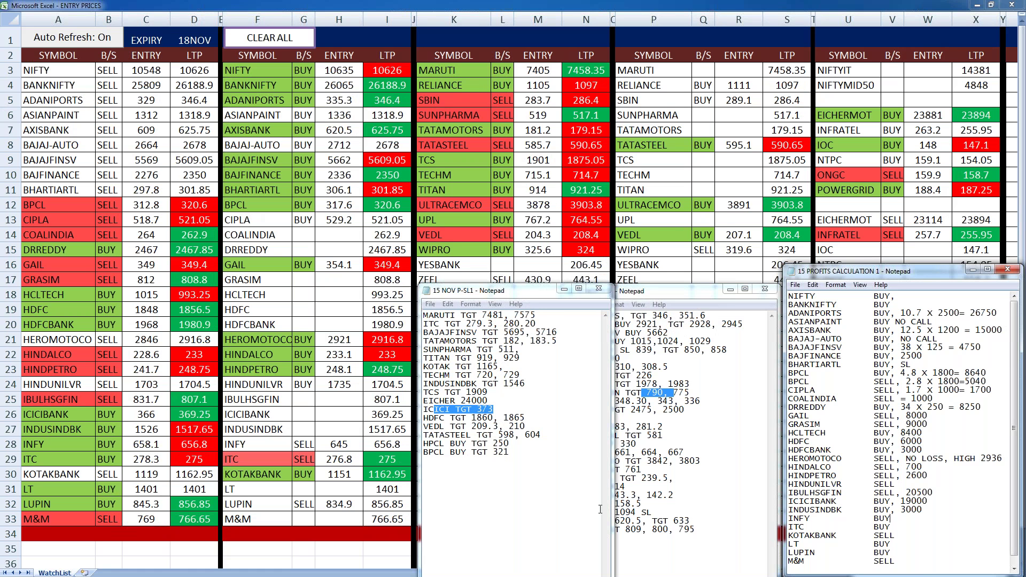
type(",")
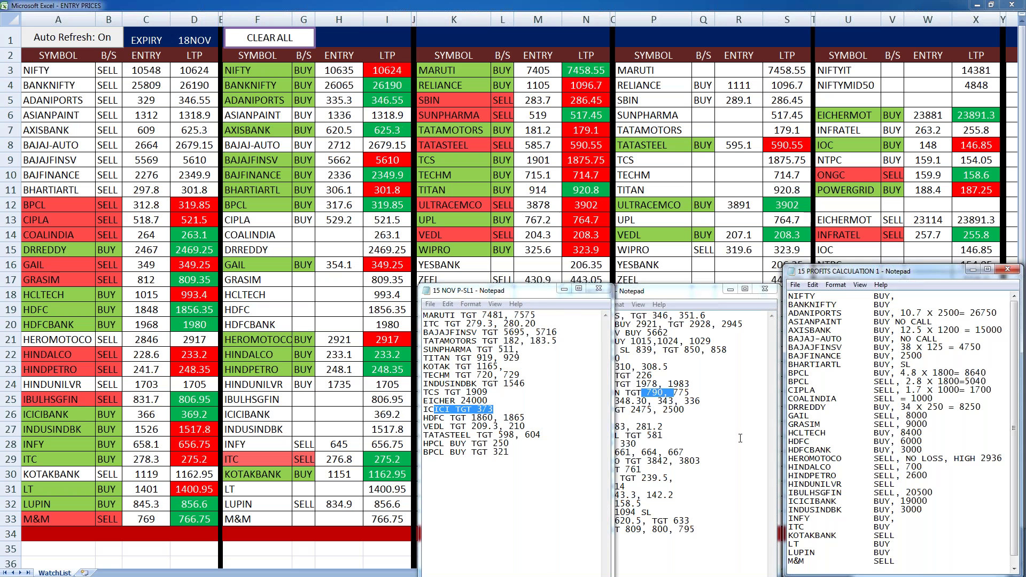
Enter 10800 on the INFY line after checking its targets in the 15 NOV P-SL note, and add a comma after BUY on the ITC line.
left_click_drag(737, 452, 651, 452)
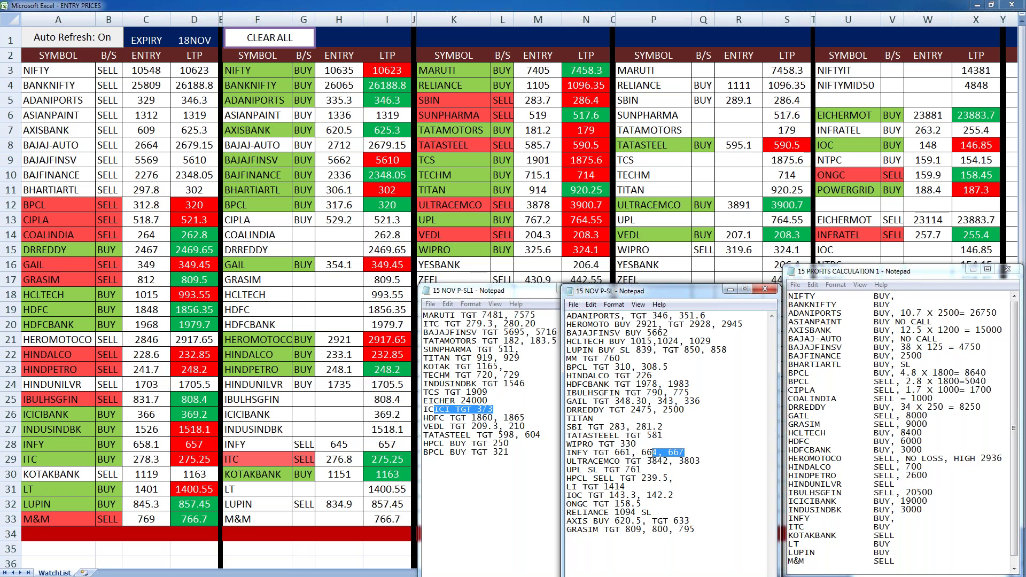
left_click(908, 536)
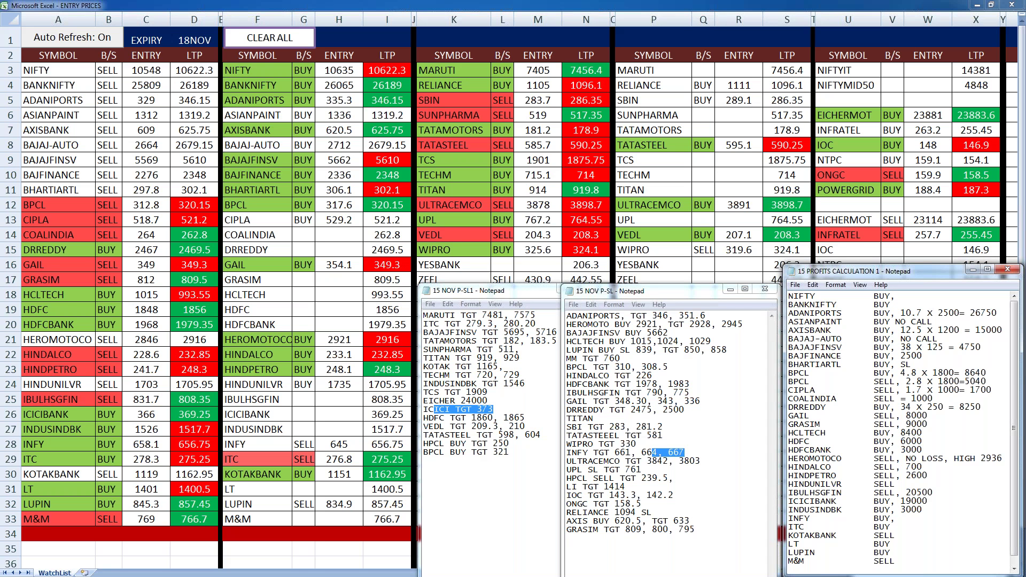
type("10800")
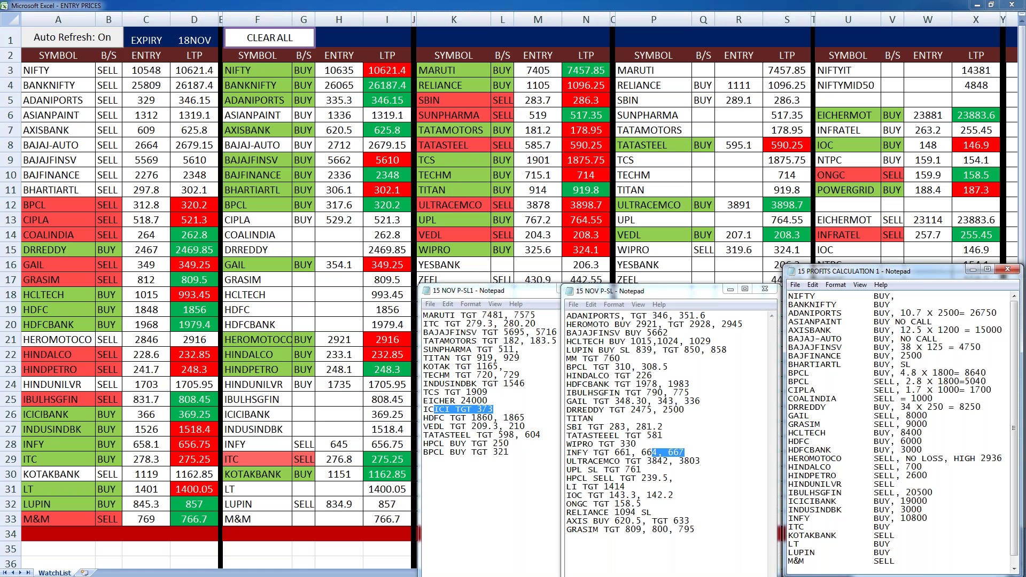
left_click(893, 526)
type(",")
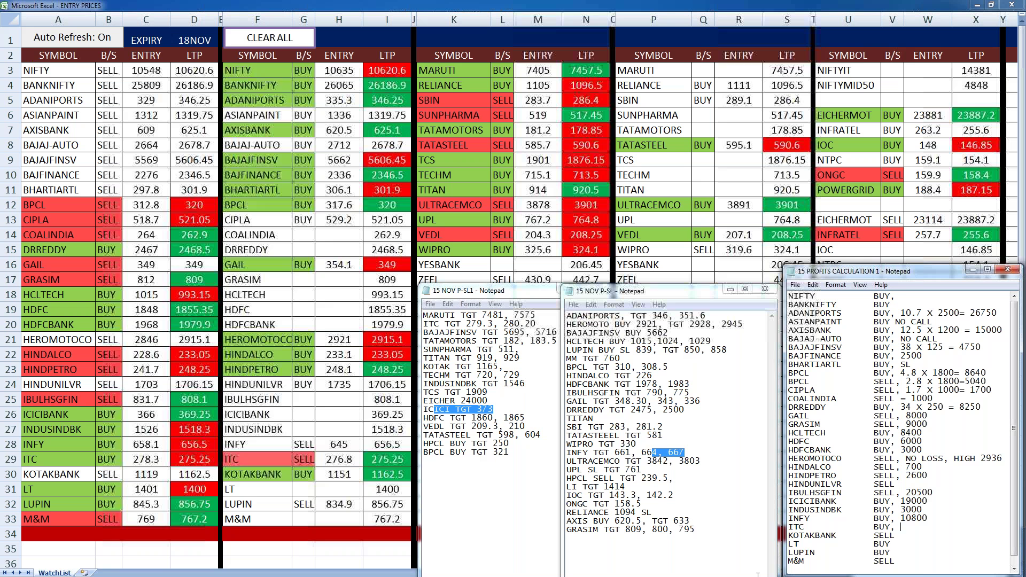
Enter ", 3500" after BUY on the LUPIN line and ", 4000" after BUY on the LT line.
type(", 3")
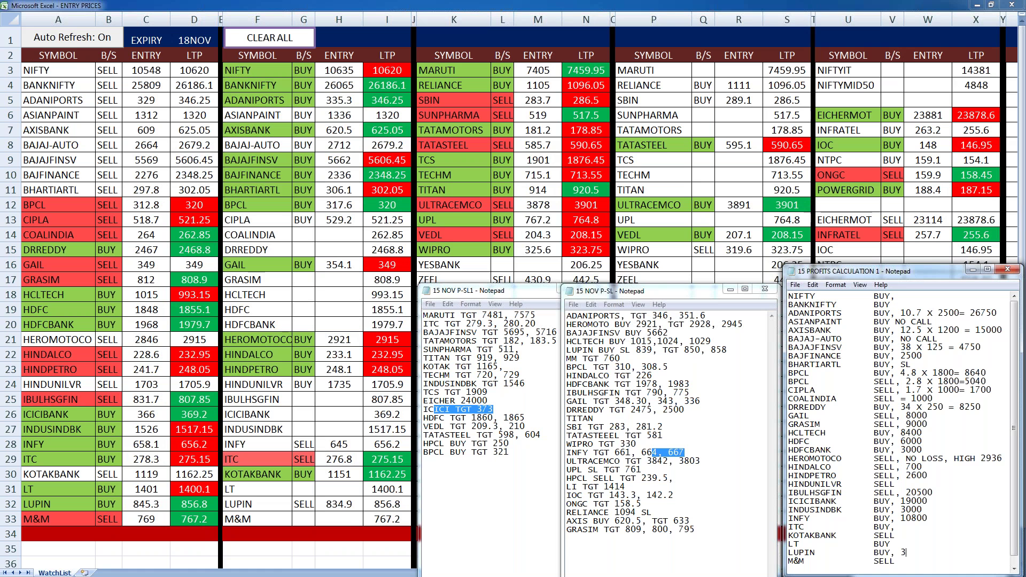
type("5")
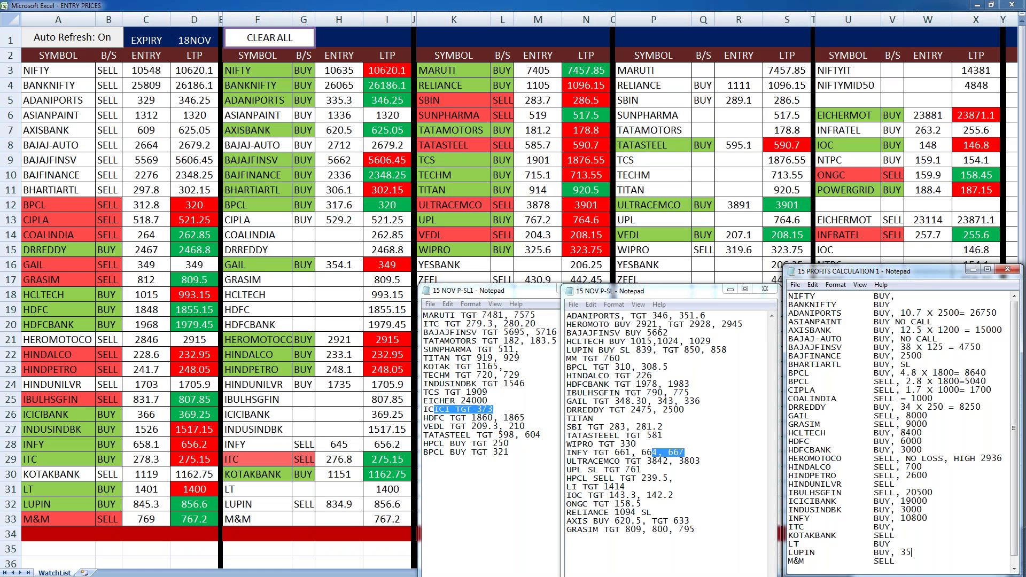
type("00")
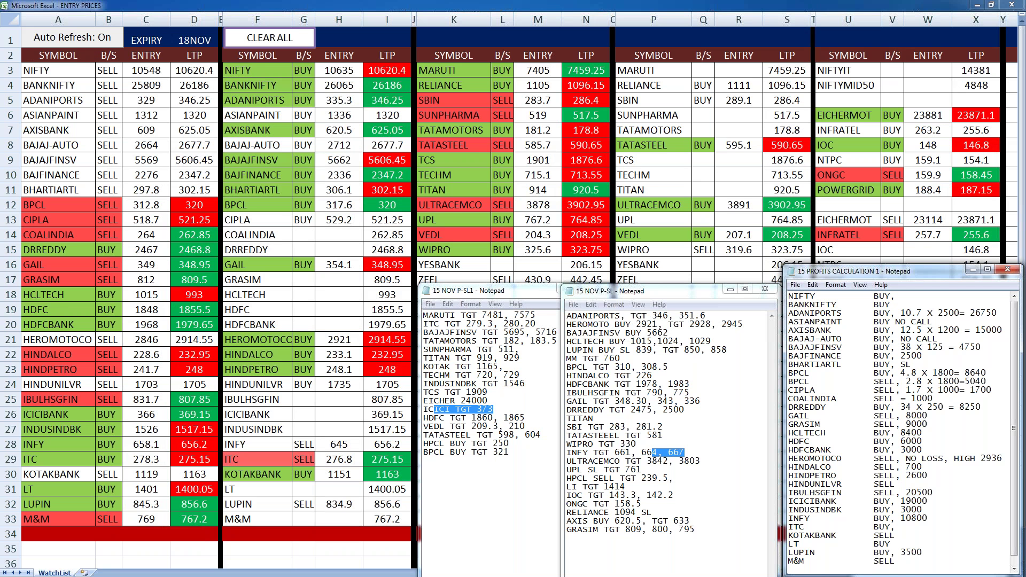
left_click(905, 546)
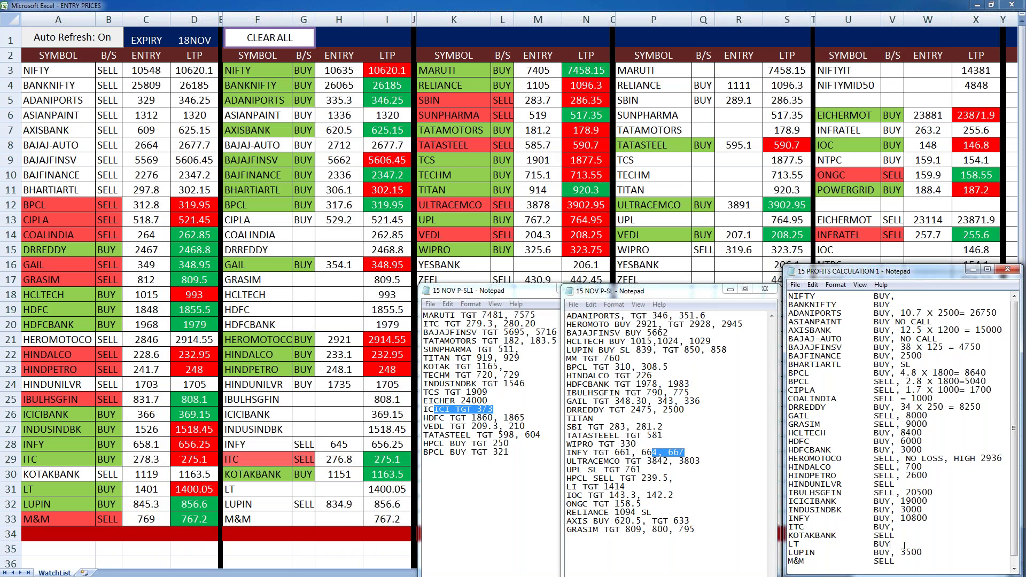
type(",")
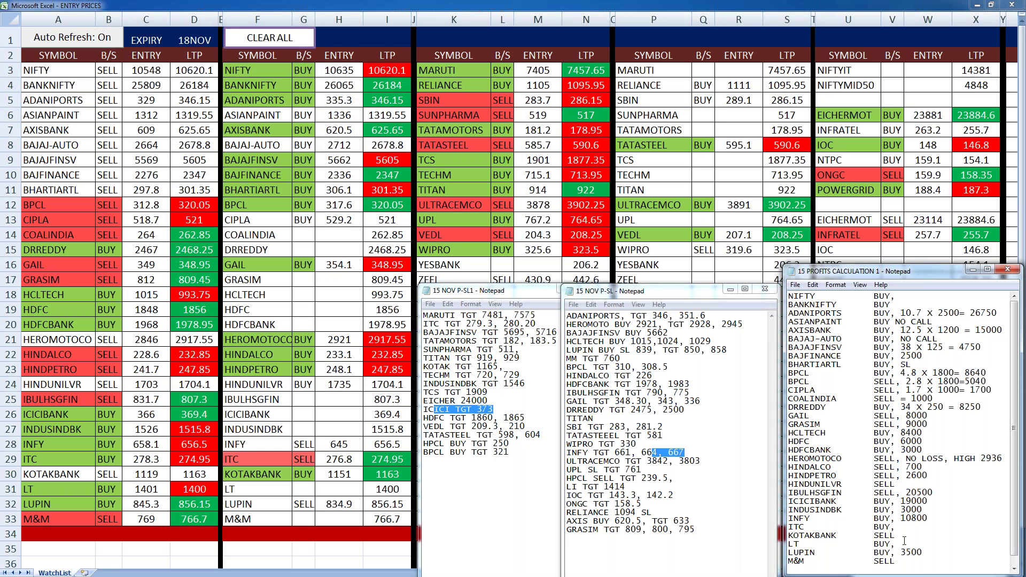
type("40")
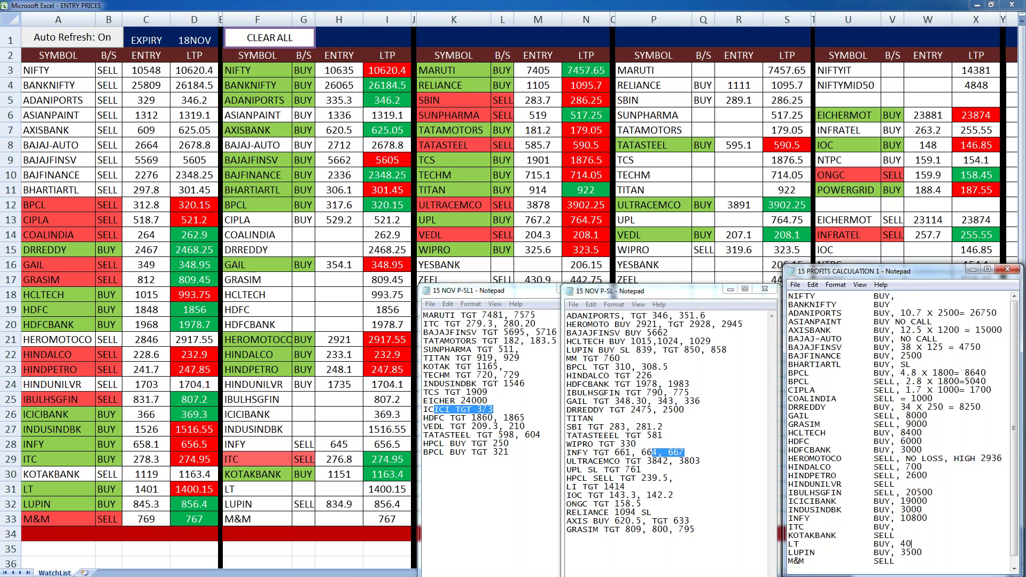
type("00")
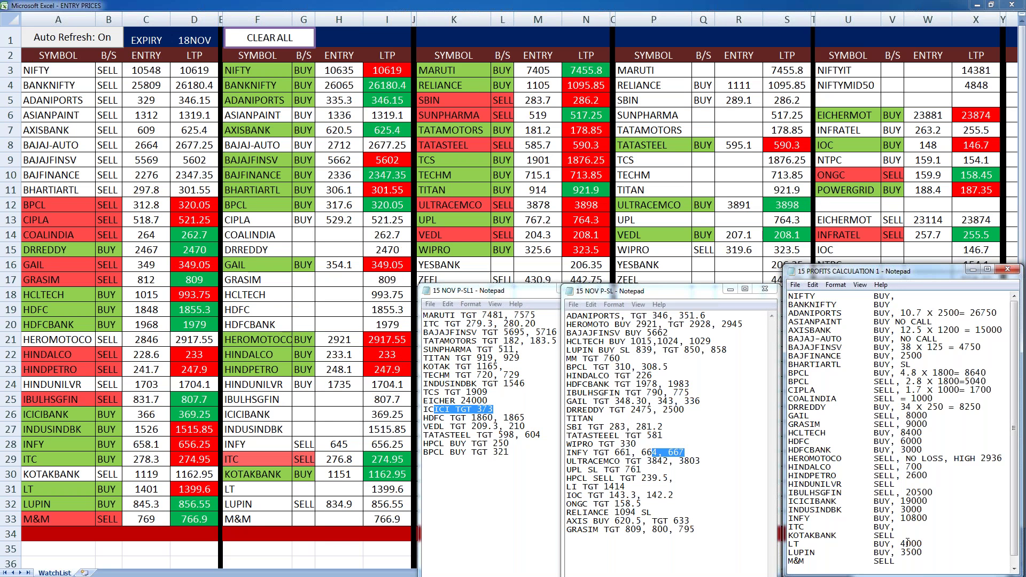
Enter ", 7200" after SELL on the KOTAKBANK line and 2800 after the comma on the ITC line.
left_click(906, 535)
type(",")
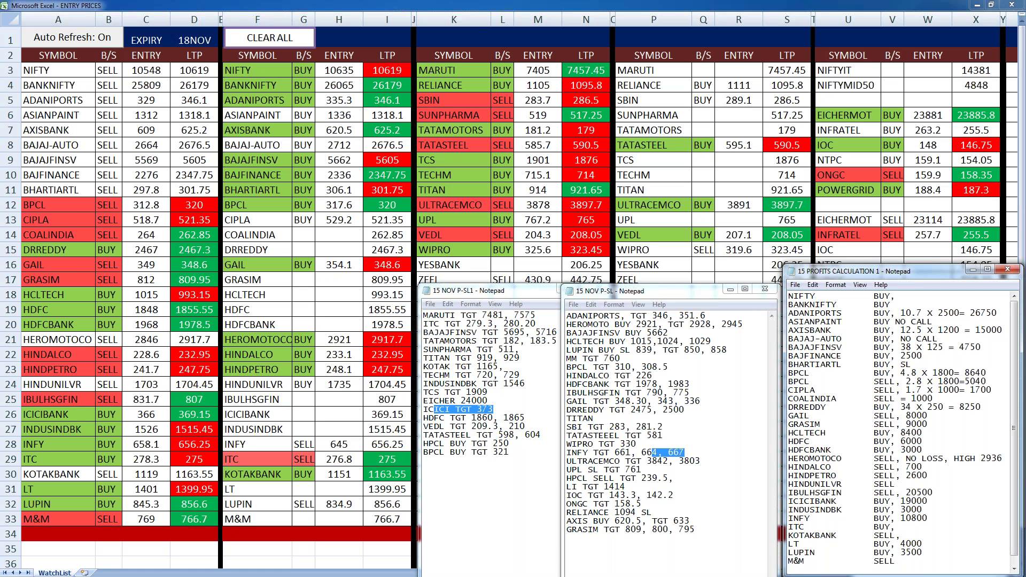
type("7200")
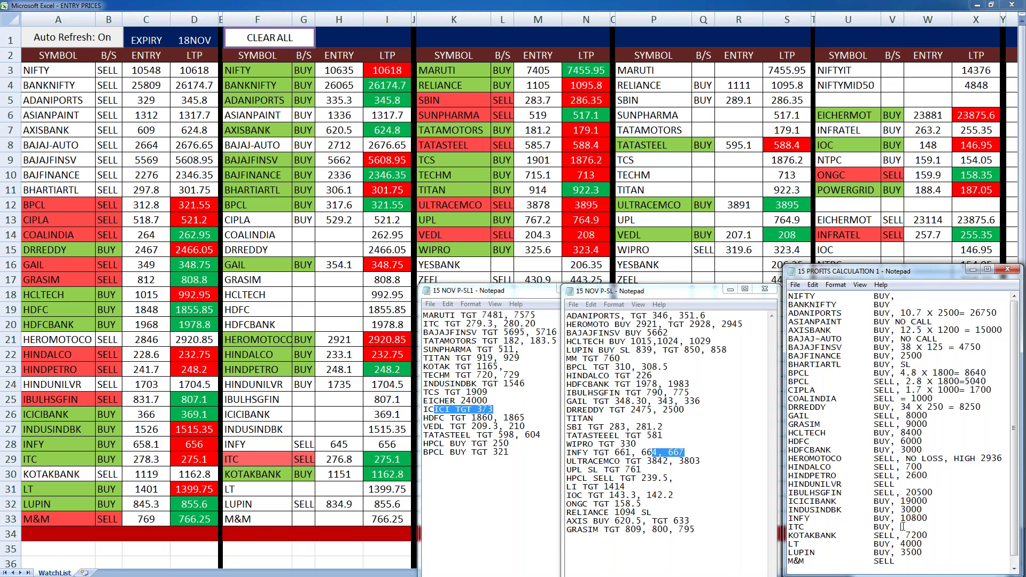
type("2800")
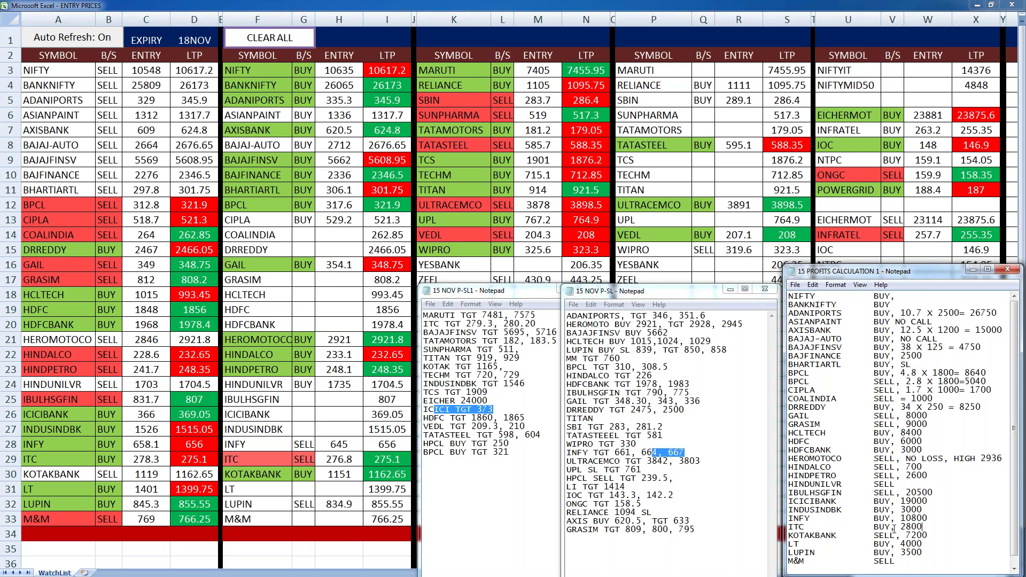
Enter ", 9000" after SELL on the M&M line, checking the MM target in the 15 NOV P-SL note.
left_click(907, 568)
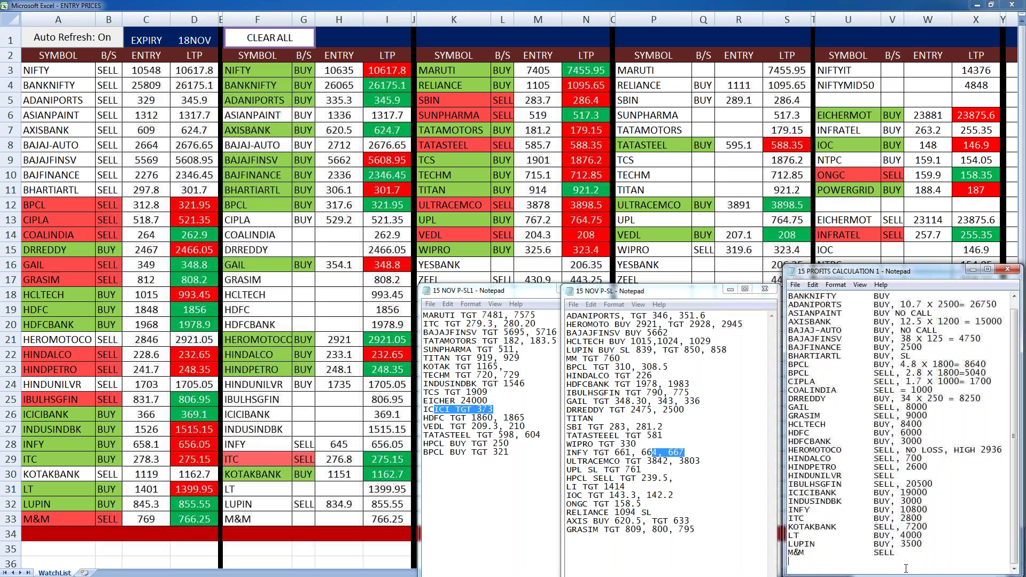
key("BackSpace")
type(",")
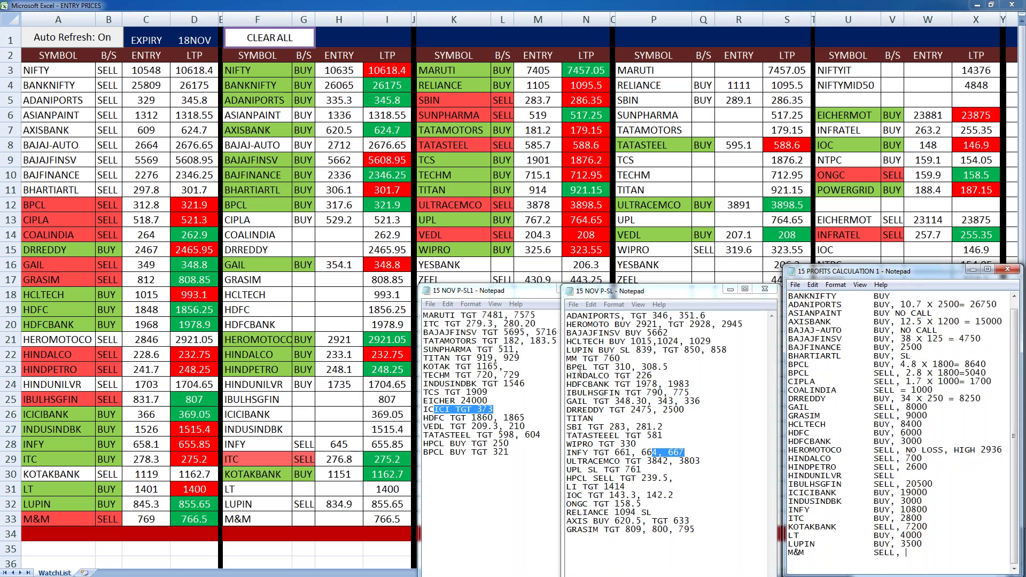
double_click(604, 358)
key("shift+Home")
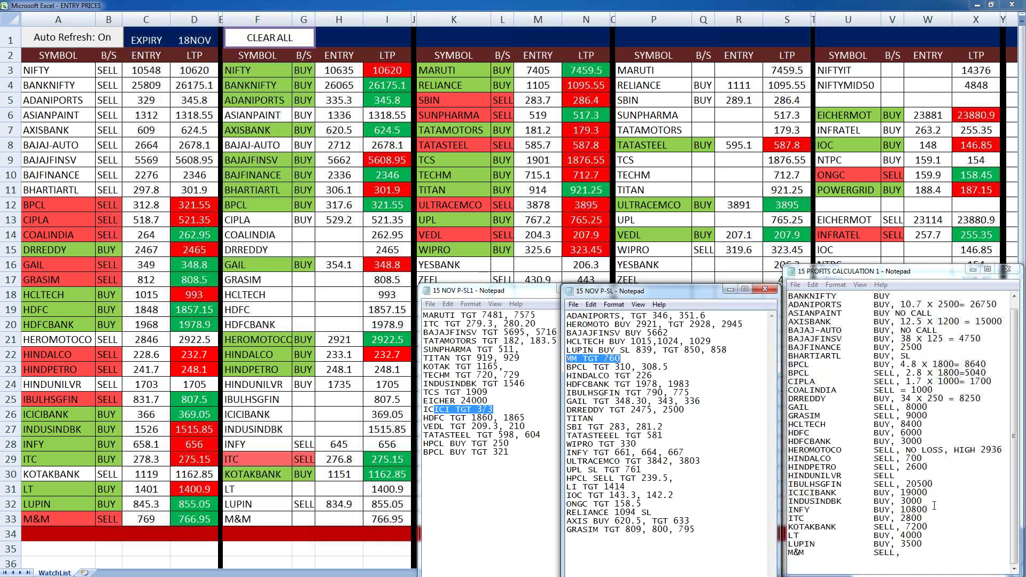
left_click(909, 553)
type("9")
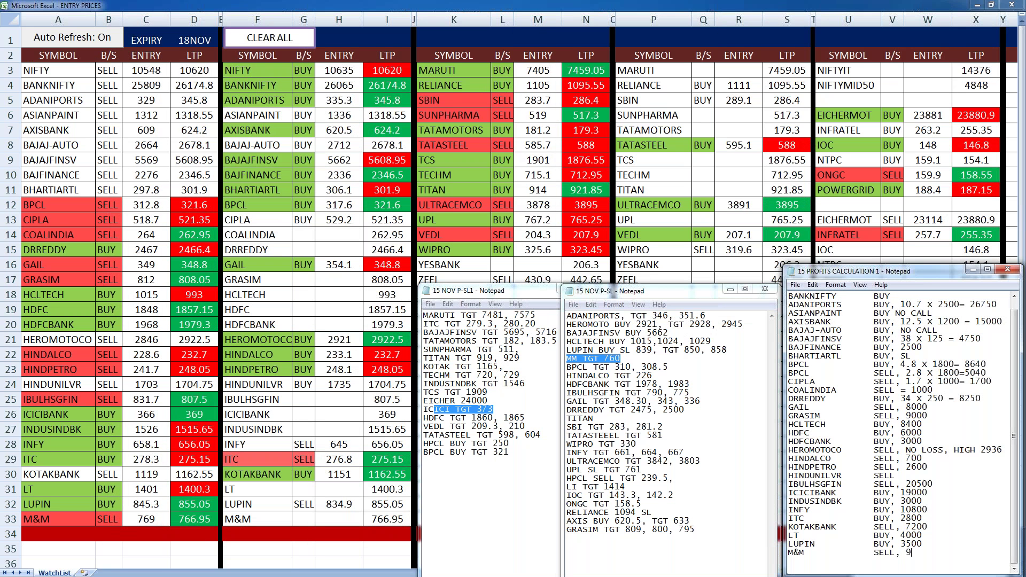
type("000")
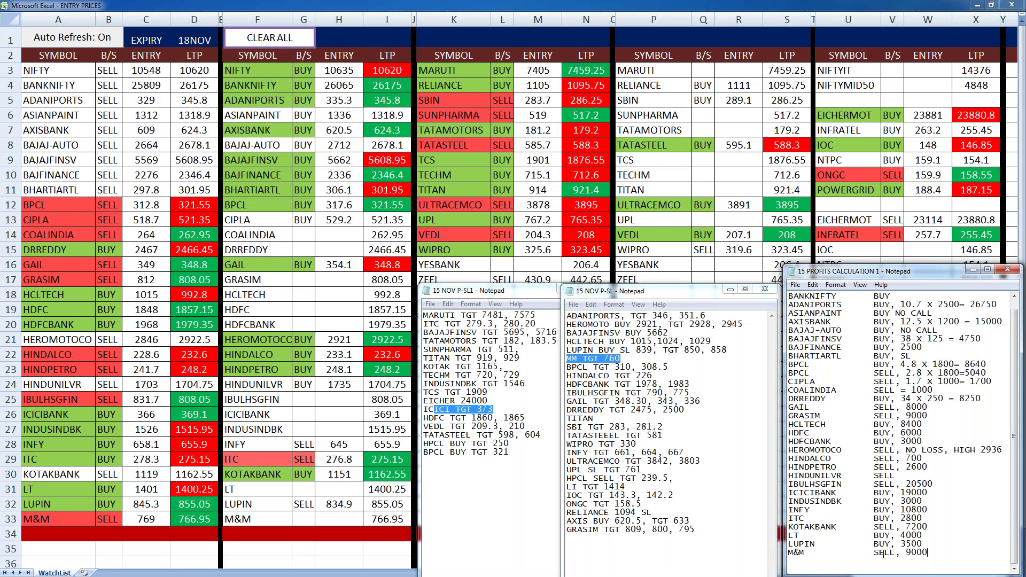
Review the filled-in profits list and the RELIANCE stop-loss line in the 15 NOV P-SL note.
left_click_drag(930, 554, 789, 295)
left_click(925, 544)
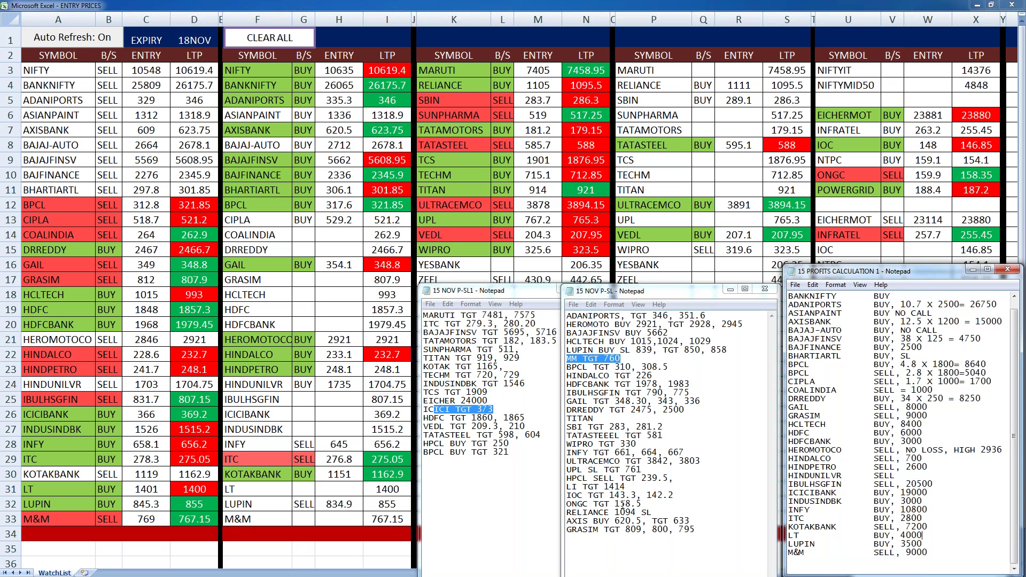
left_click_drag(657, 513, 567, 512)
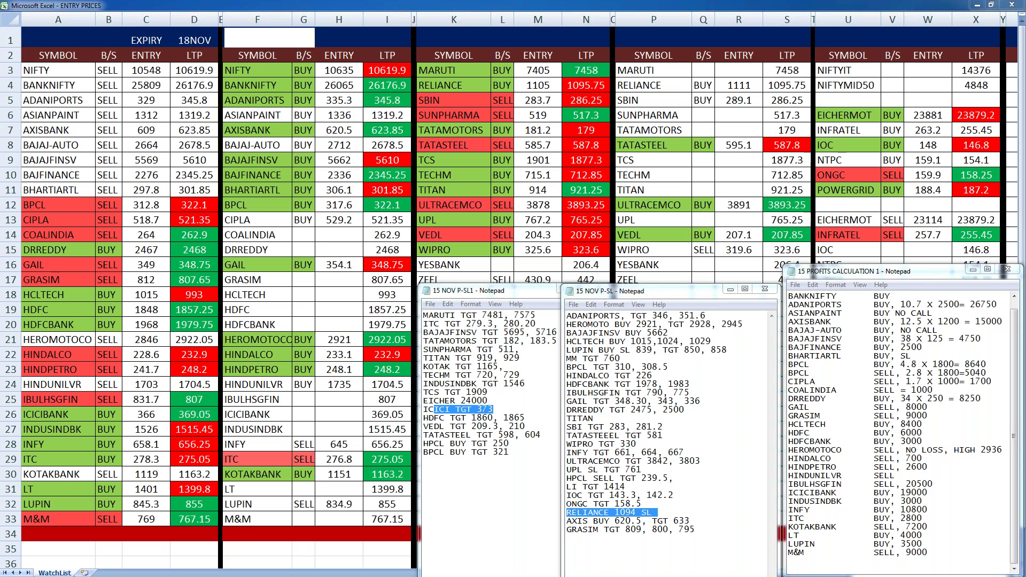
Switch to the untitled Notepad list, place its window over the profits note, and delete the HEROMOTOCO line.
key("alt+Tab")
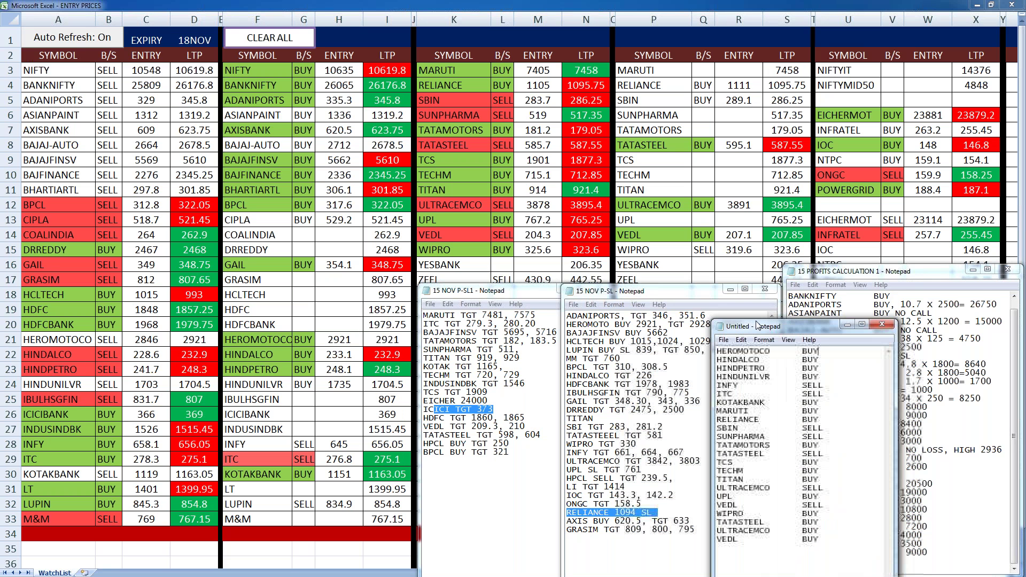
left_click_drag(758, 326, 832, 272)
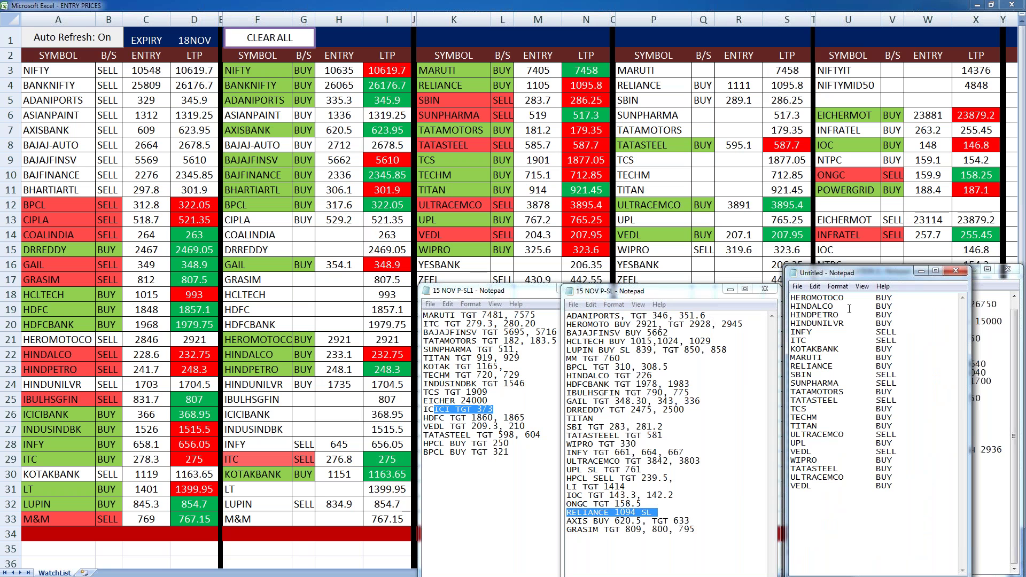
left_click_drag(893, 296, 792, 301)
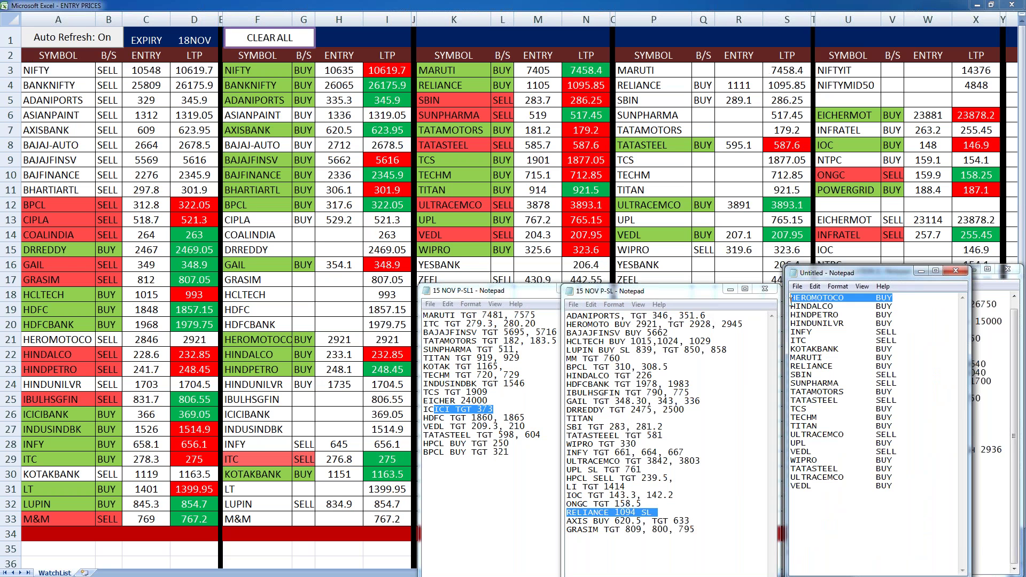
key("Delete")
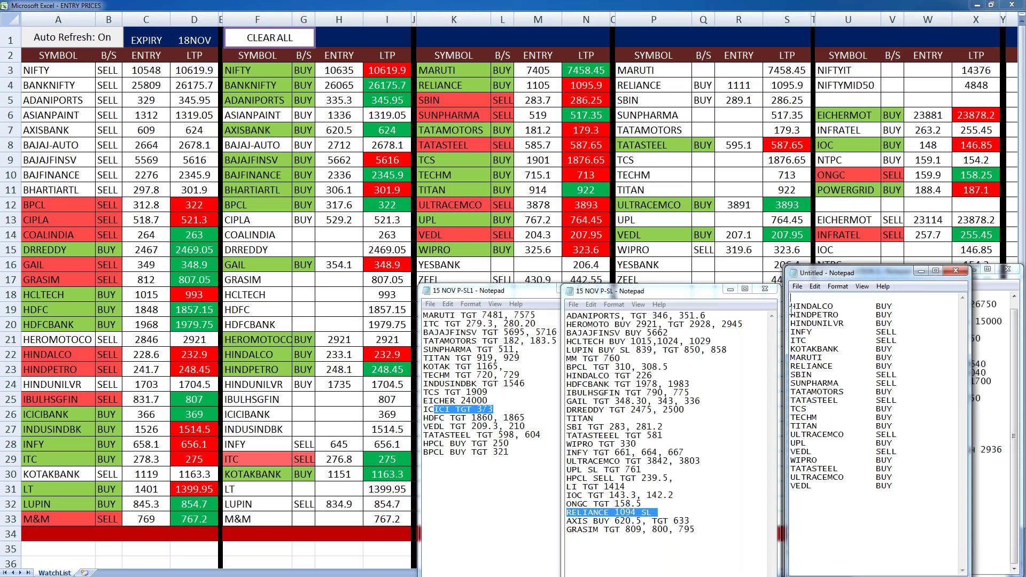
key("Delete")
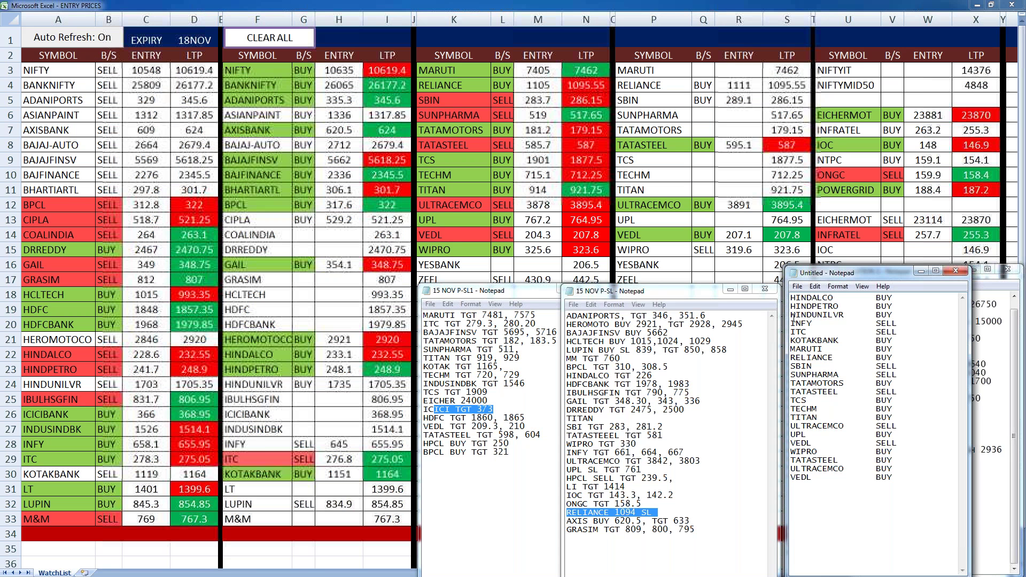
Enter ", 4200" after BUY on the HINDALCO line and ", 3150" on the HINDPETRO line, checking the HPCL target in the 15 NOV P-SL1 note.
left_click(911, 297)
type(", 4")
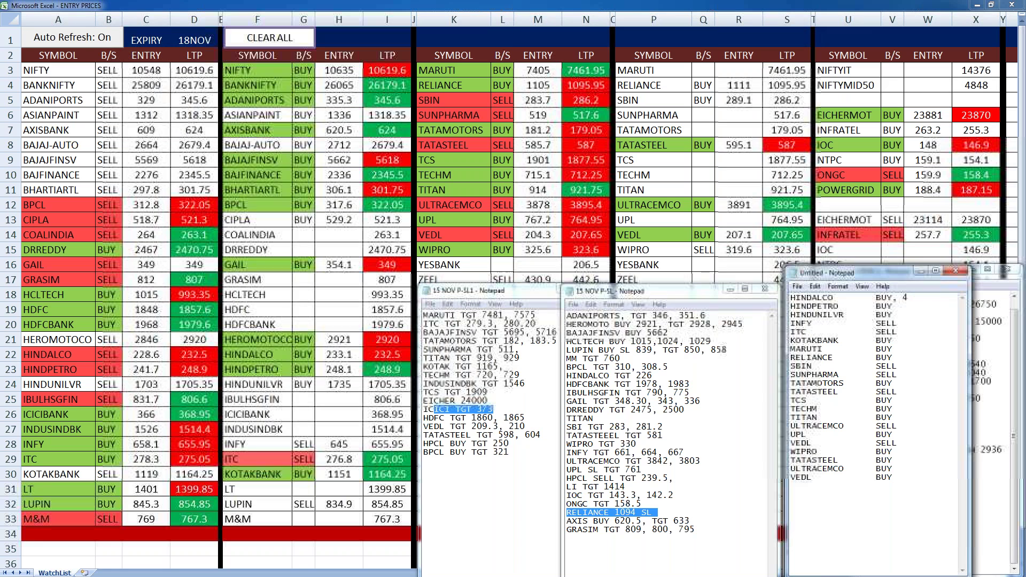
type("200")
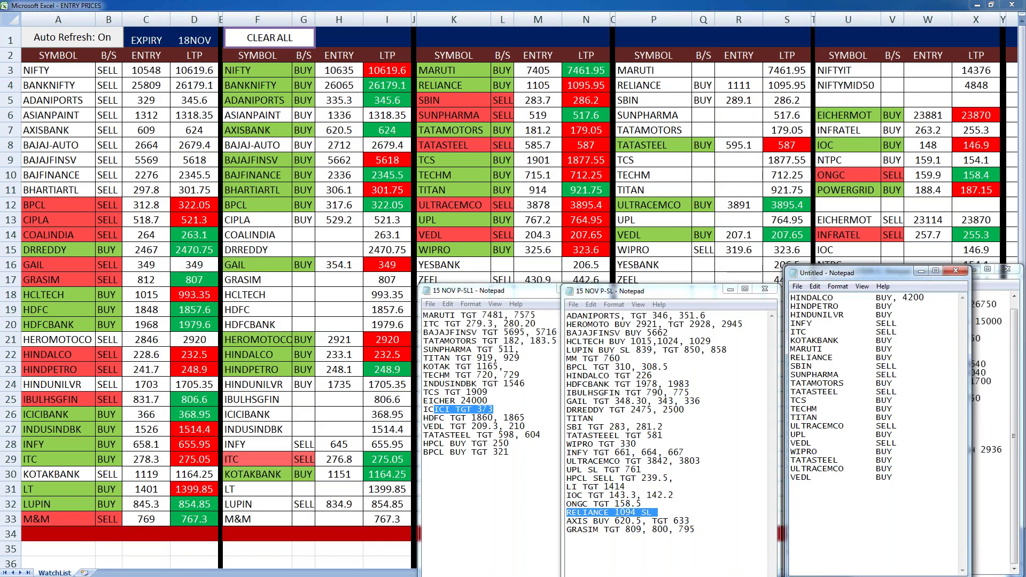
left_click(904, 307)
type(",")
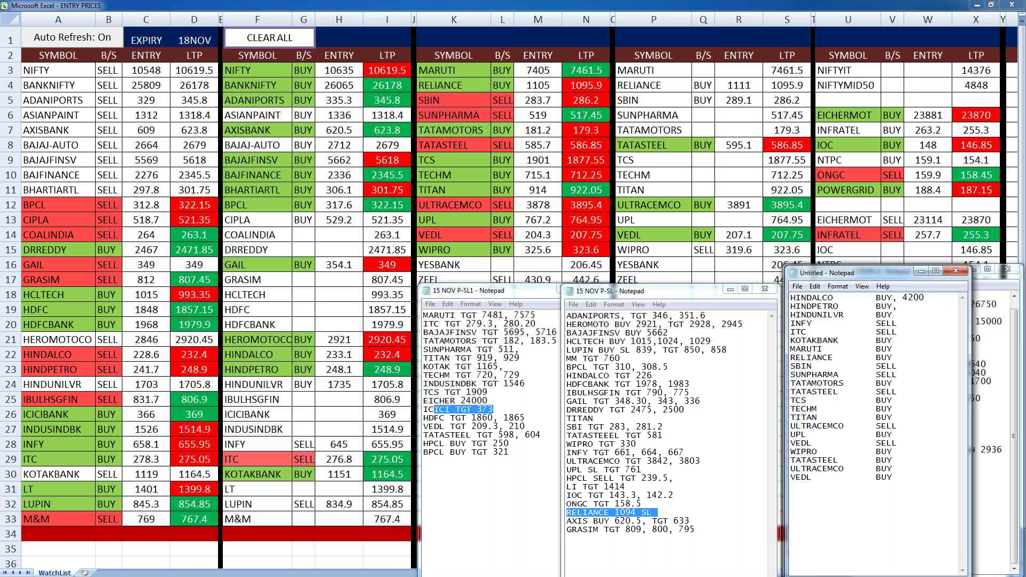
left_click_drag(509, 444, 488, 444)
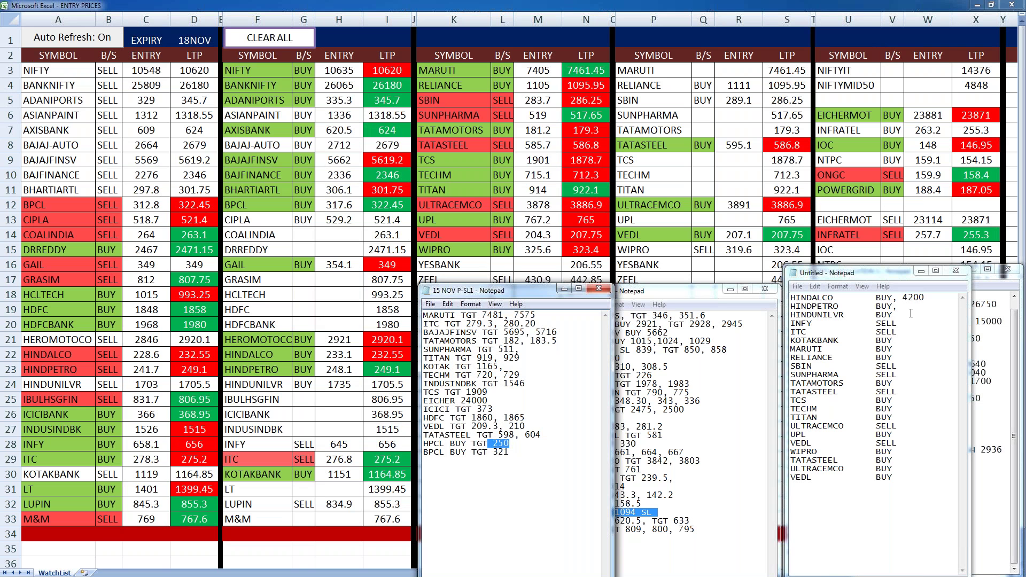
type("3150")
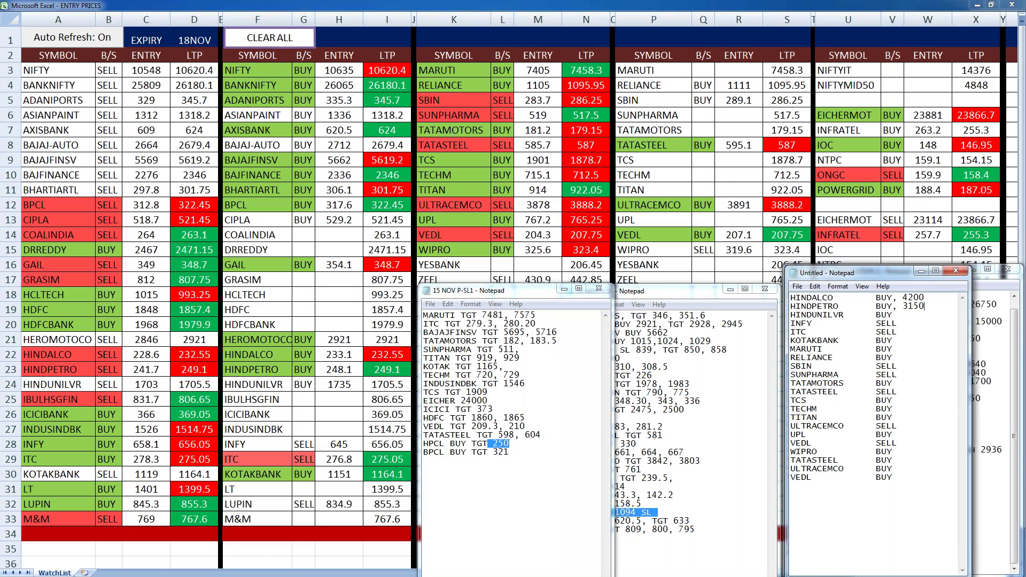
Enter ", 3800" after SELL on the ITC line of the untitled list.
left_click(900, 318)
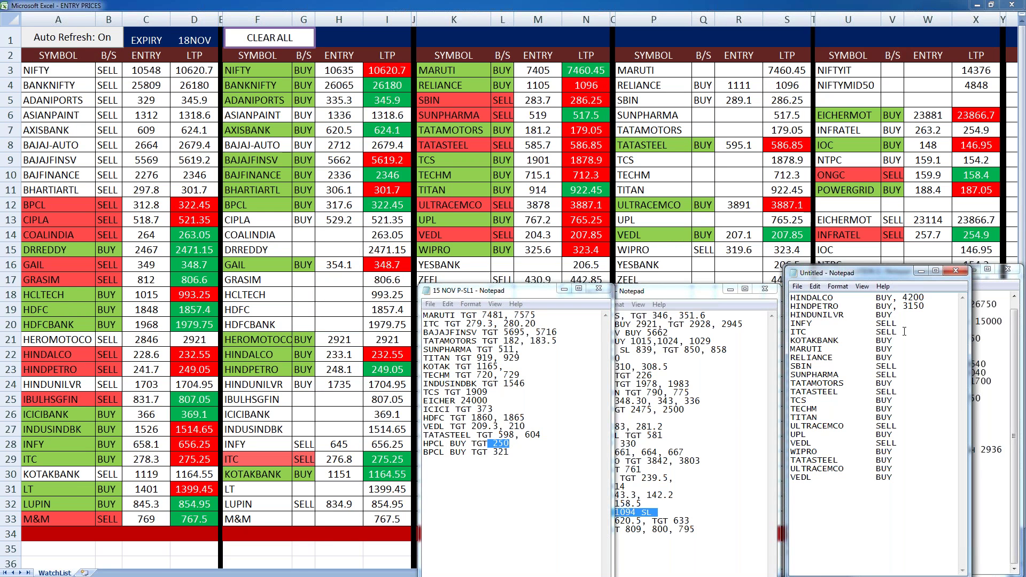
left_click(905, 331)
type(",")
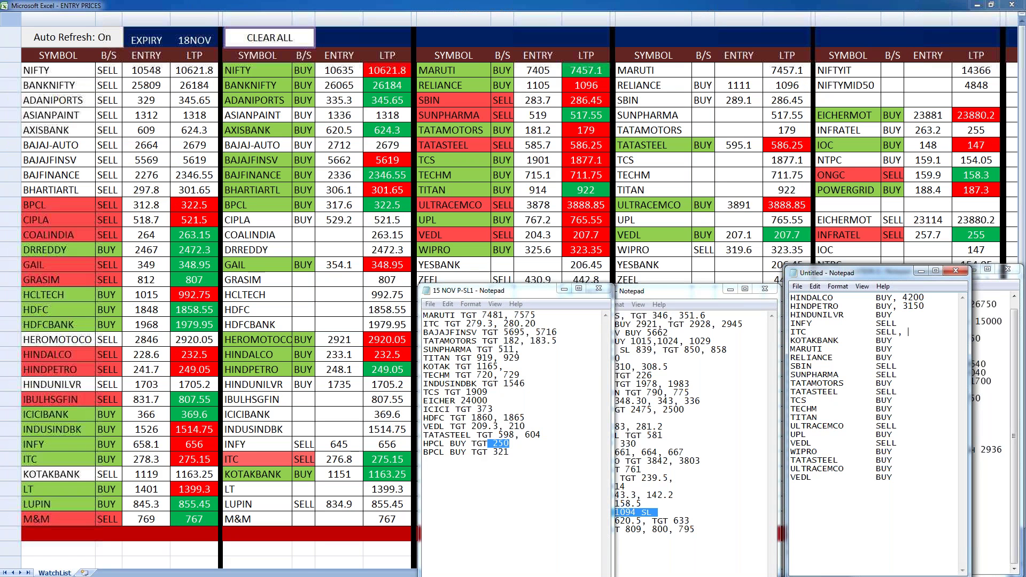
type("3800")
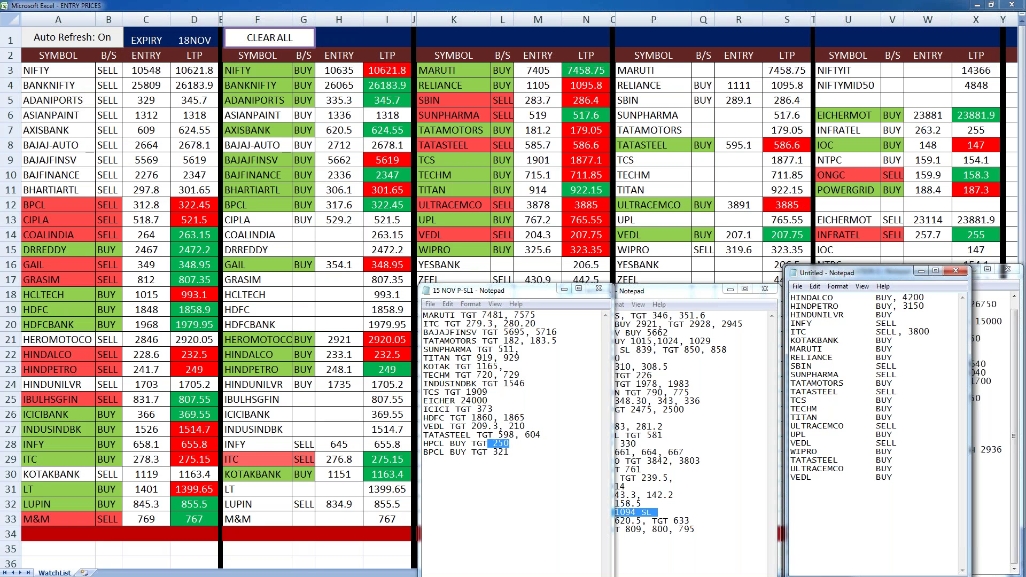
Switch to the 15 PROFITS CALCULATION 1 note and change SELL to BUY on the KOTAKBANK line.
left_click(903, 341)
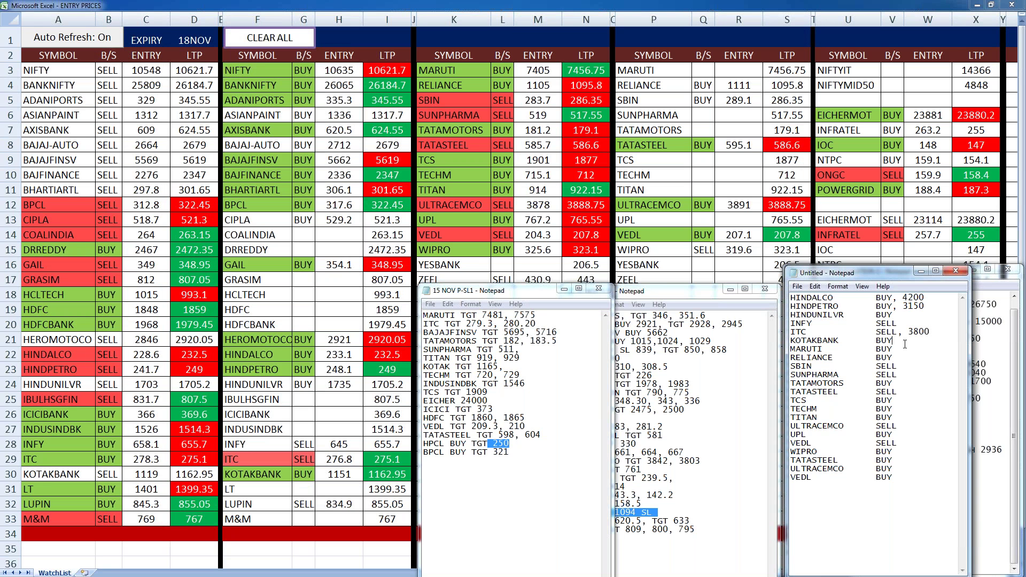
left_click(902, 350)
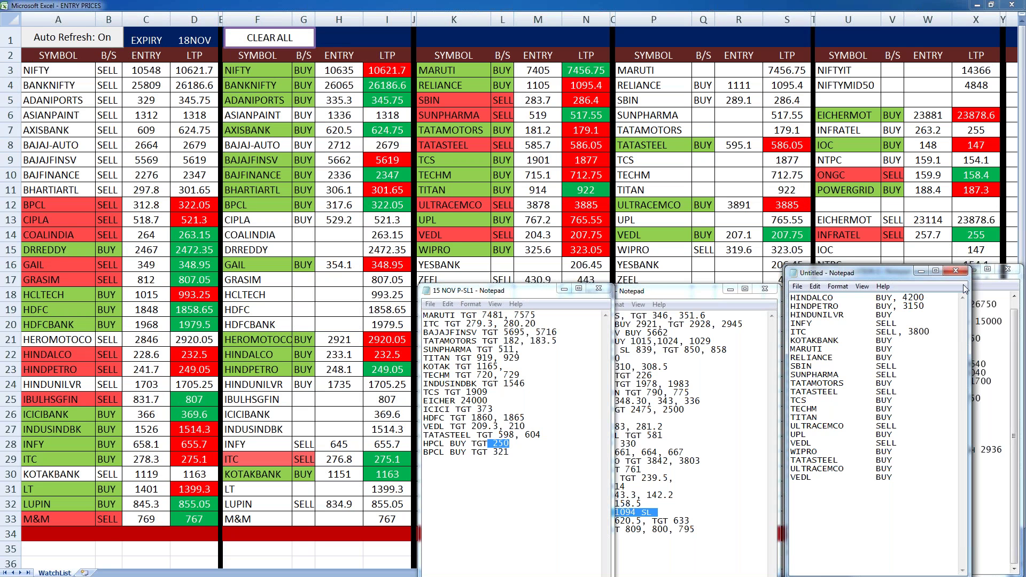
left_click_drag(965, 288, 1015, 335)
double_click(874, 527)
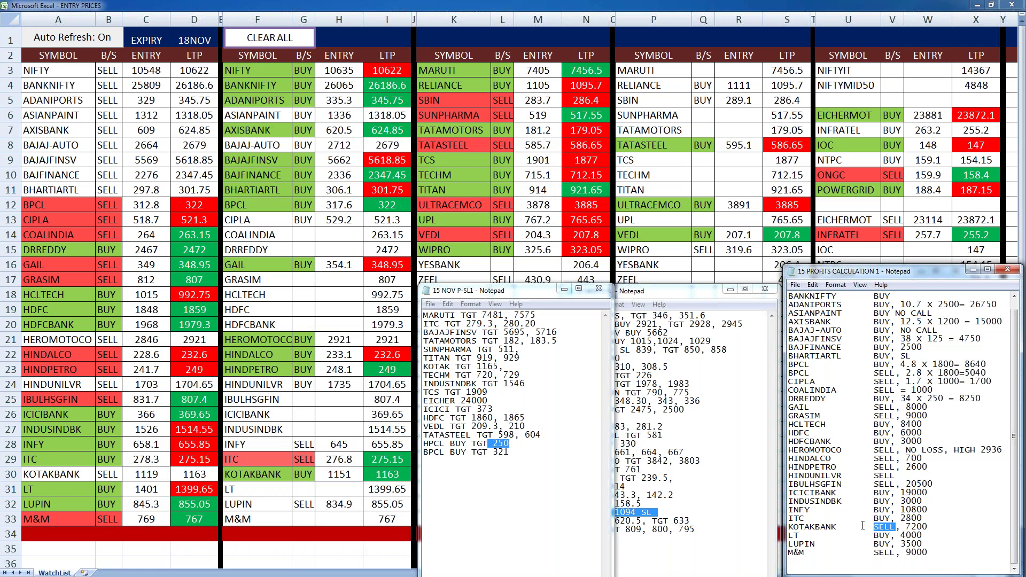
type("BUY")
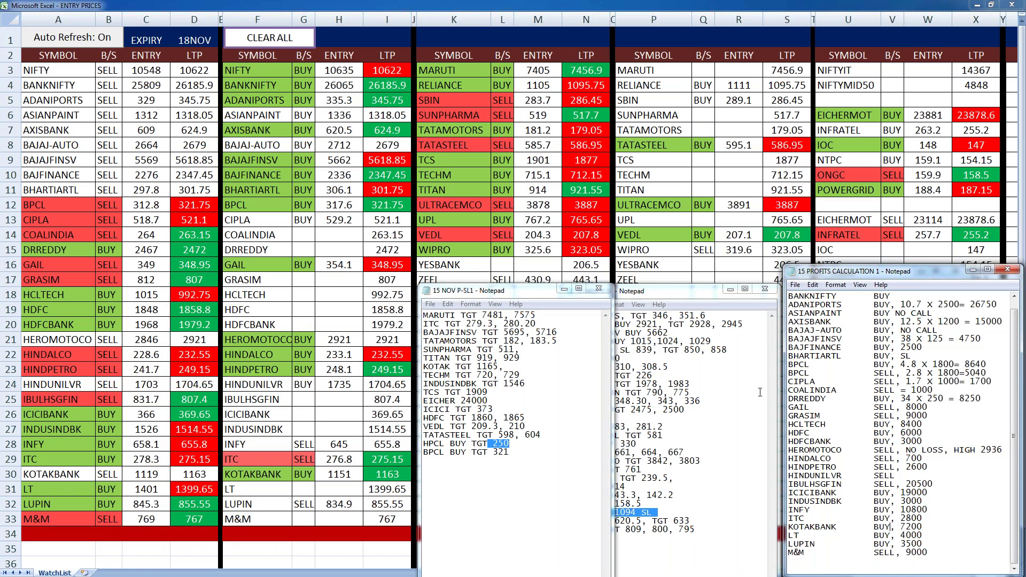
Shift the profits note window down slightly, return to the untitled list, and delete its KOTAKBANK line.
left_click_drag(874, 275, 875, 292)
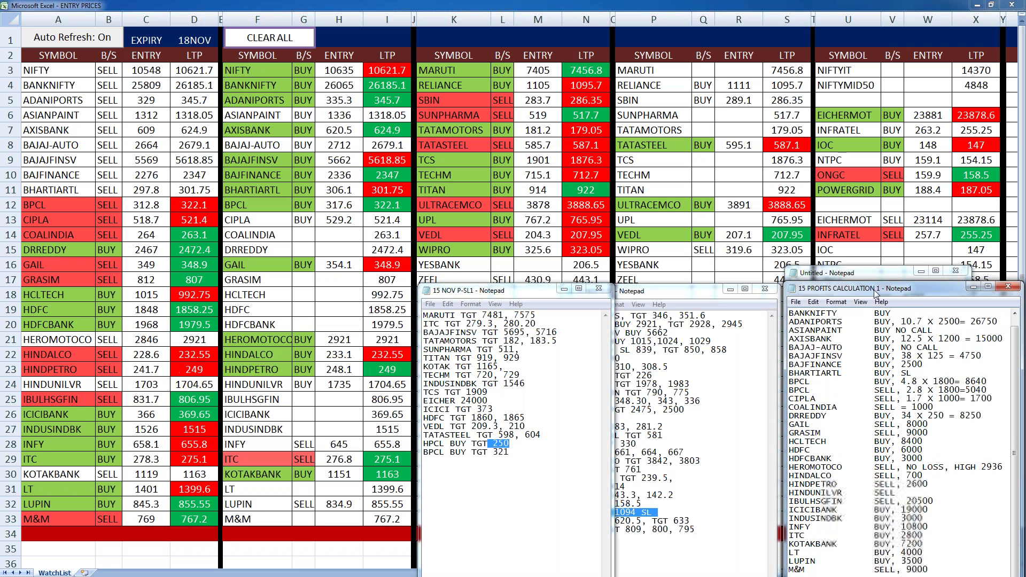
left_click(875, 273)
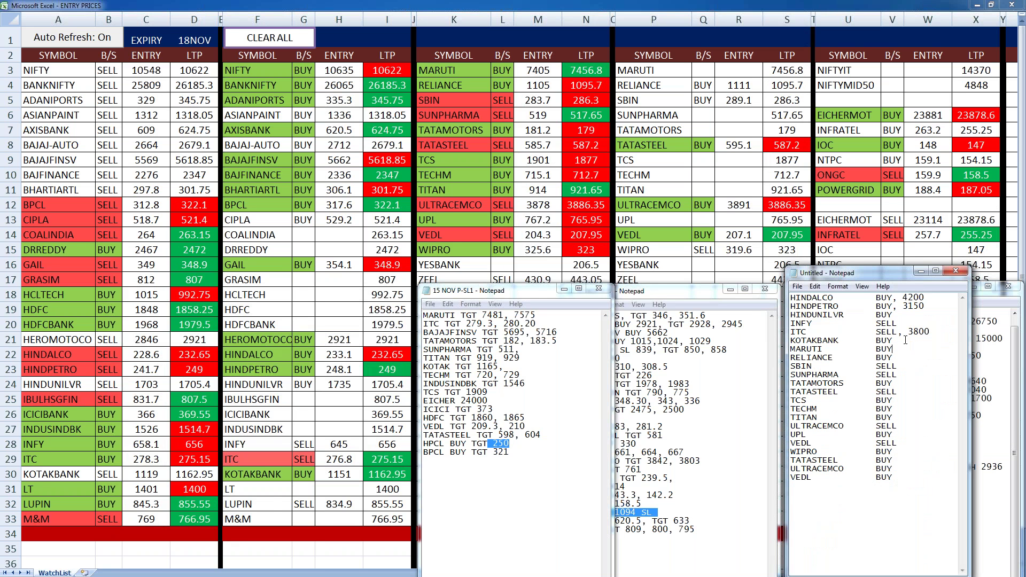
left_click_drag(906, 340, 793, 340)
key("BackSpace")
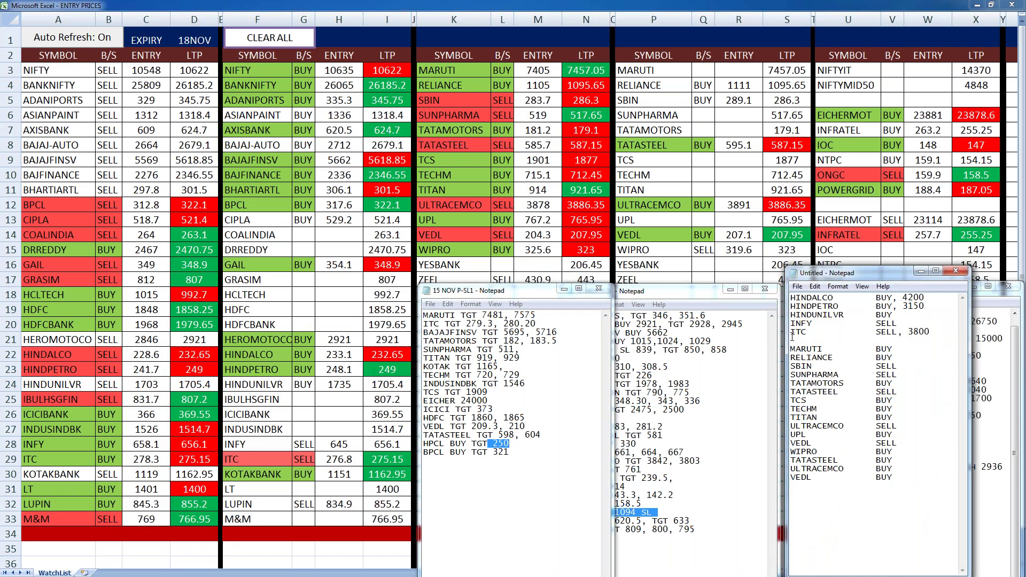
key("BackSpace")
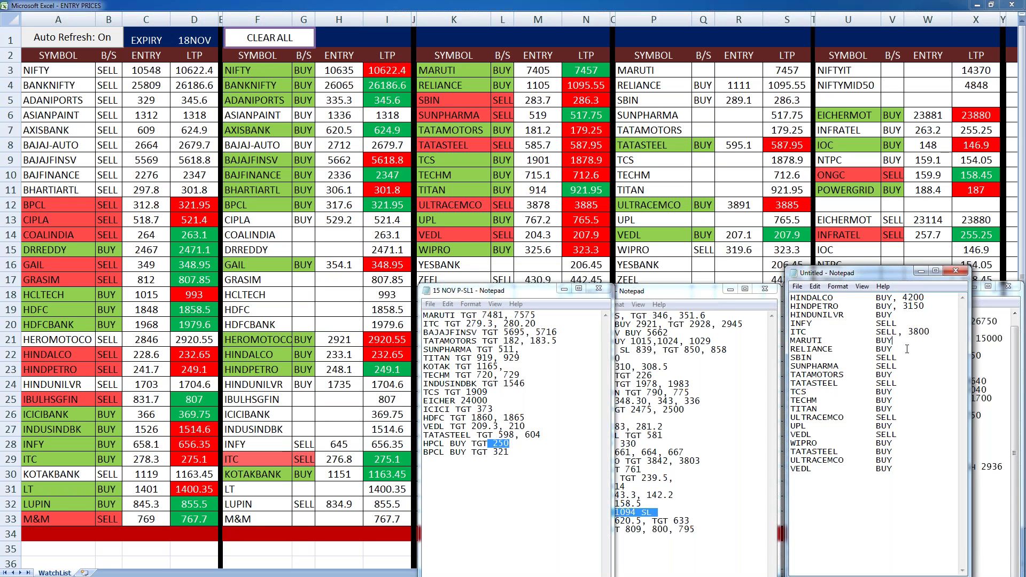
Enter ", 5700" after BUY on the MARUTI line and "SL" after BUY on the RELIANCE line.
type(", 5700")
key("Down")
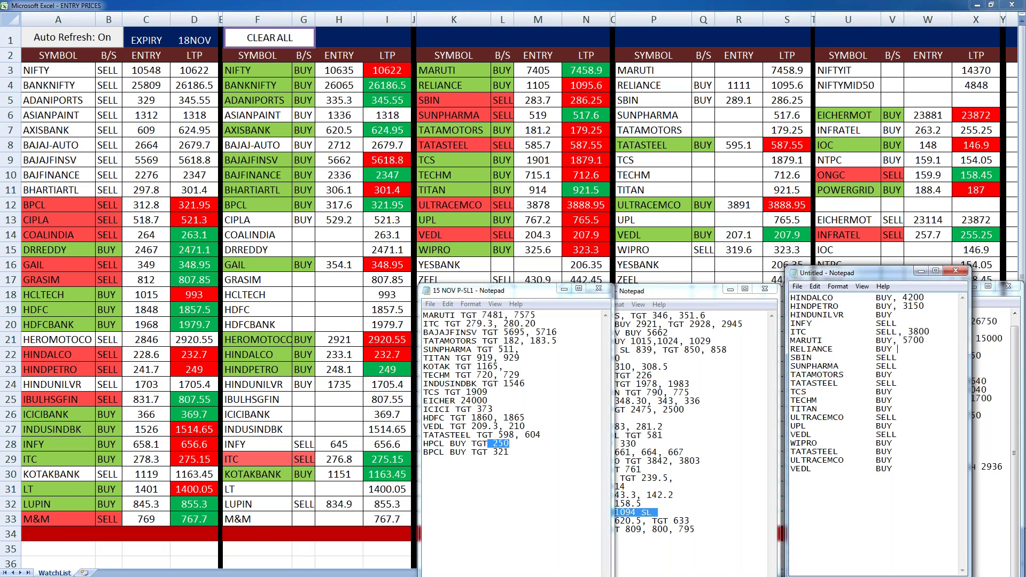
type("SELL")
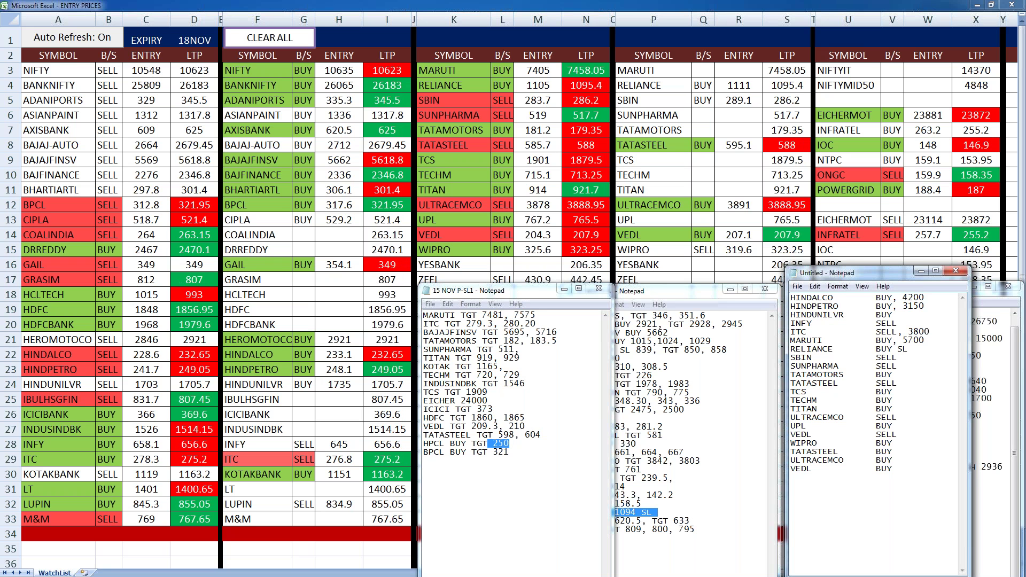
Enter ", 2100" after SELL on the SBIN line, checking the SBI target in the 15 NOV P-SL note.
type(",")
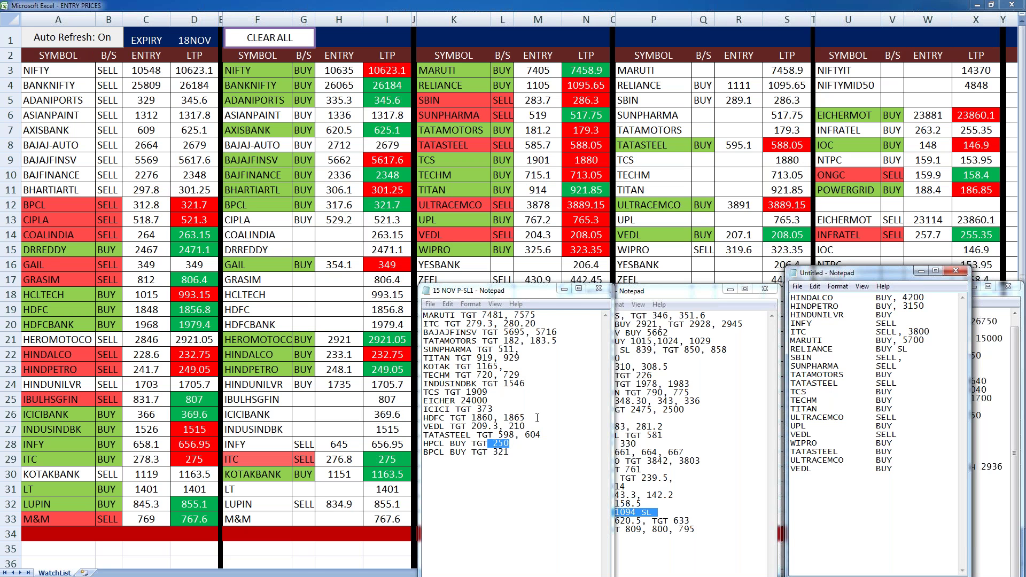
key("alt+Tab")
left_click_drag(632, 427, 598, 426)
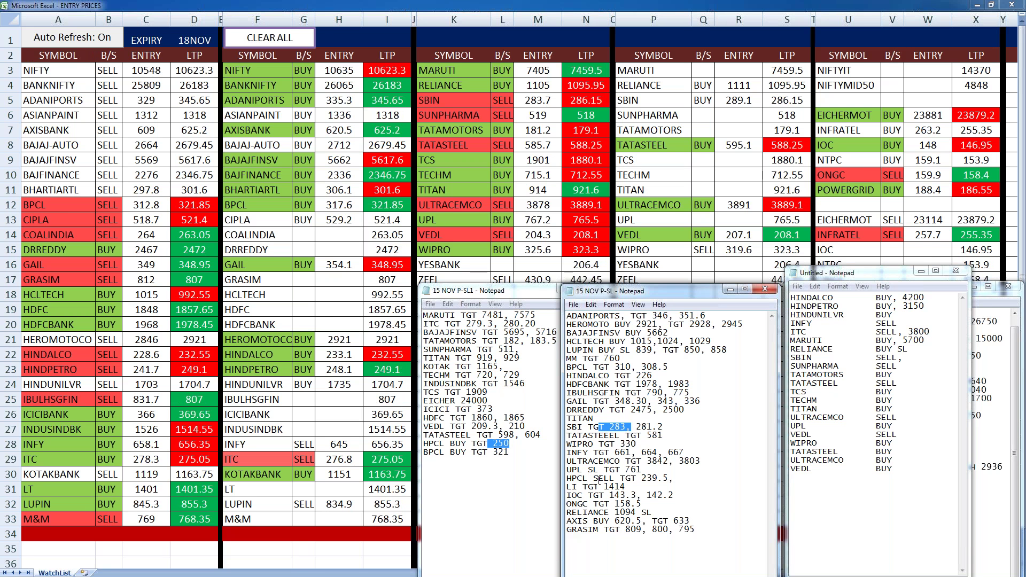
left_click(931, 357)
type("2100")
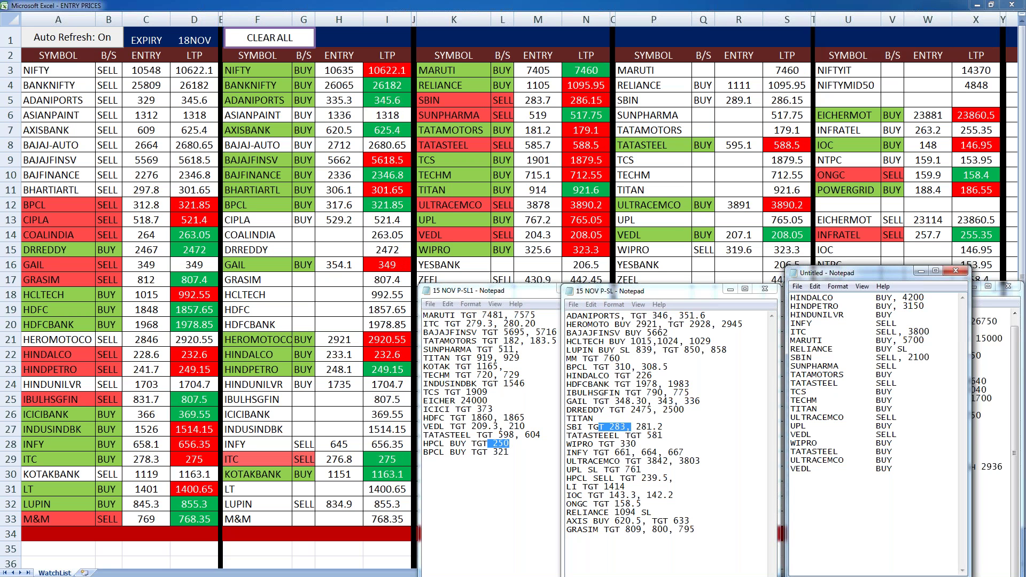
Enter ", 8800" after SELL on the SUNPHARMA line.
key("Down")
type(",")
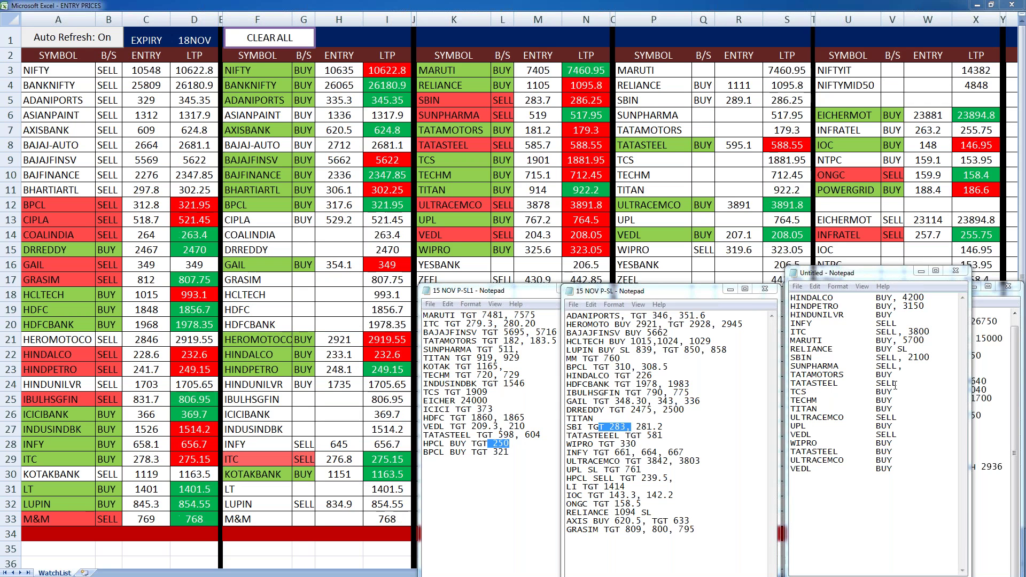
type("80")
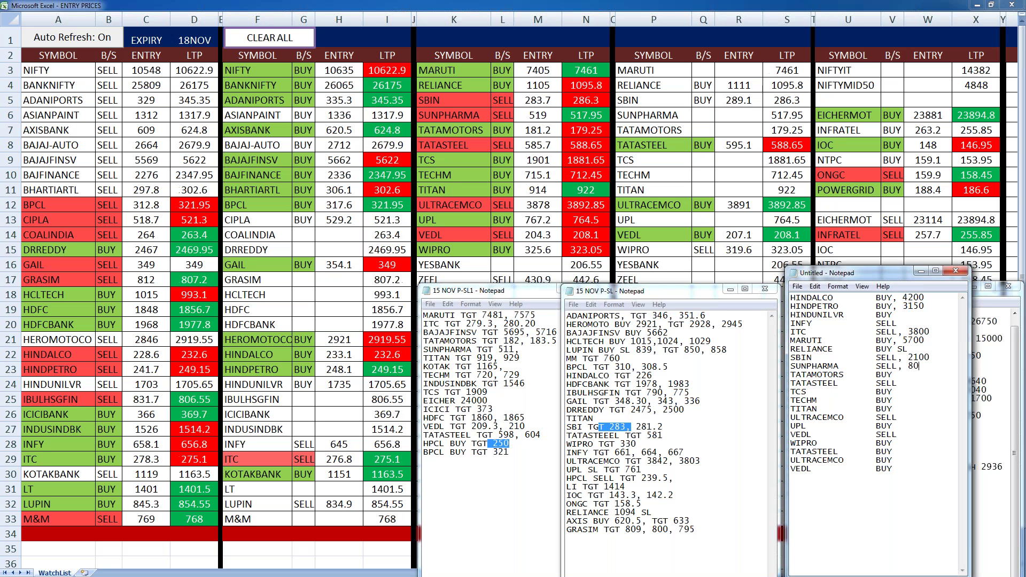
key("BackSpace")
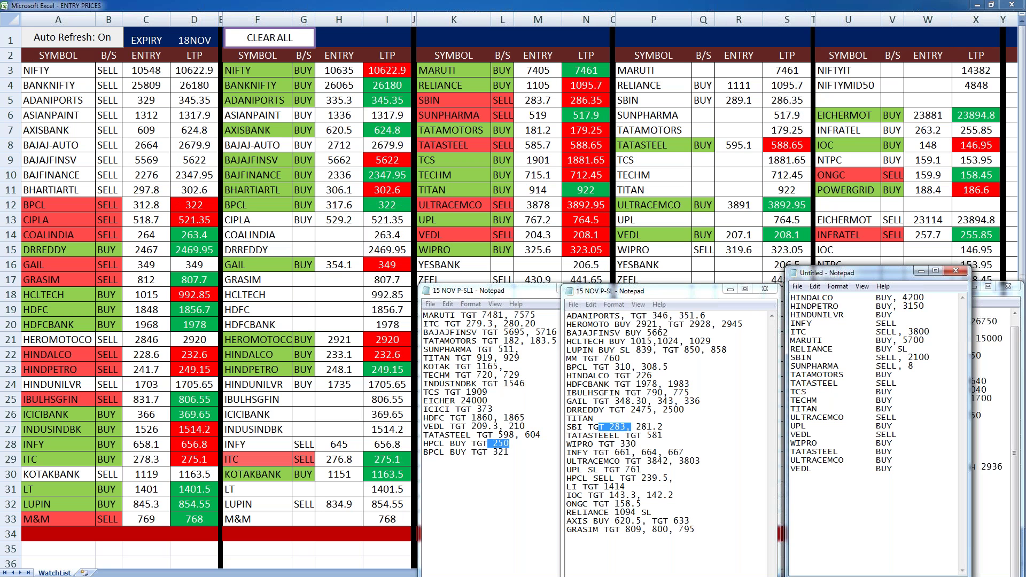
type("800")
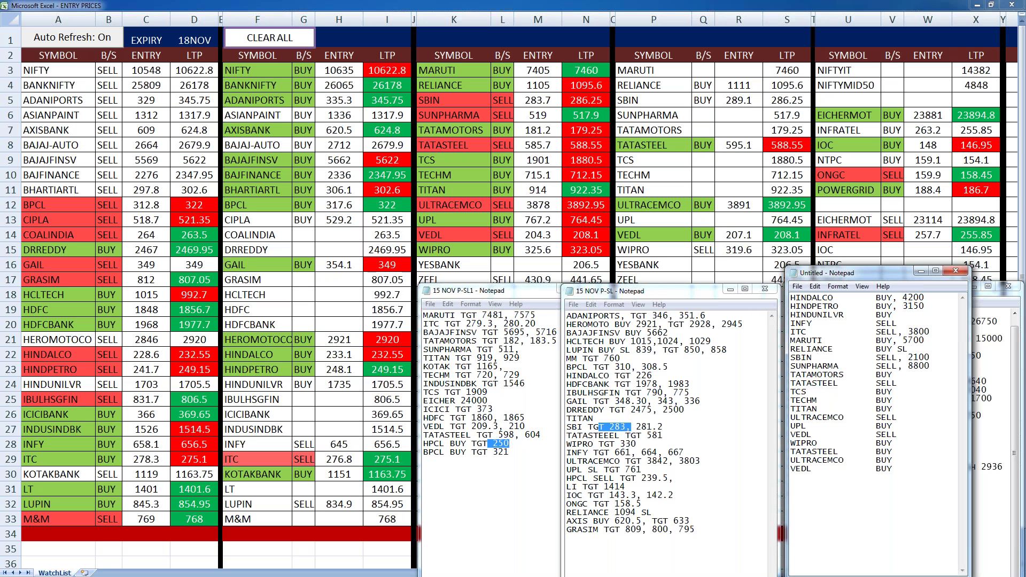
Enter ", 2700" after BUY on the TATAMOTORS line and "SL" after SELL on the TATASTEEL line.
left_click(893, 375)
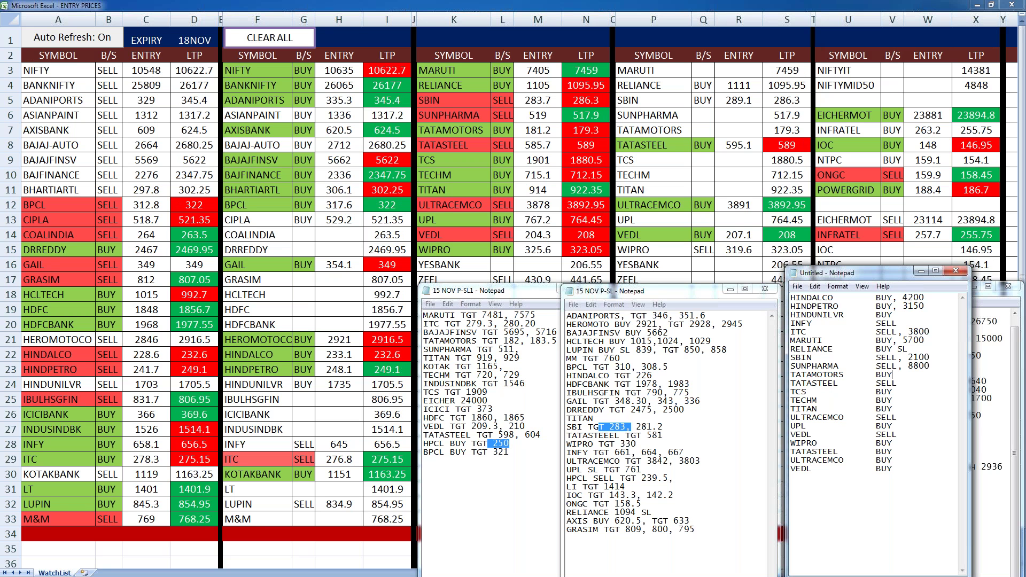
type(",")
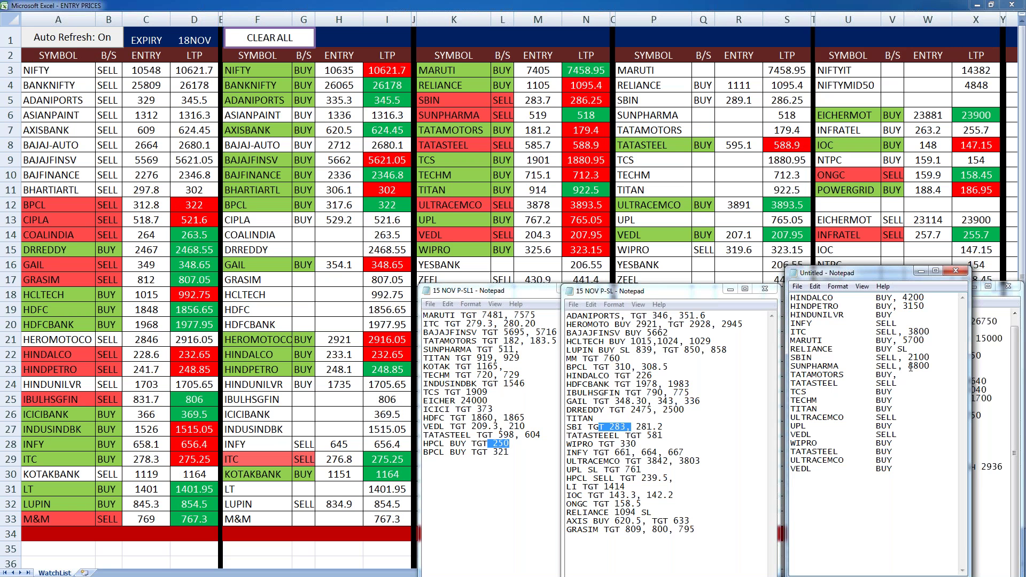
type("2700")
key("Down")
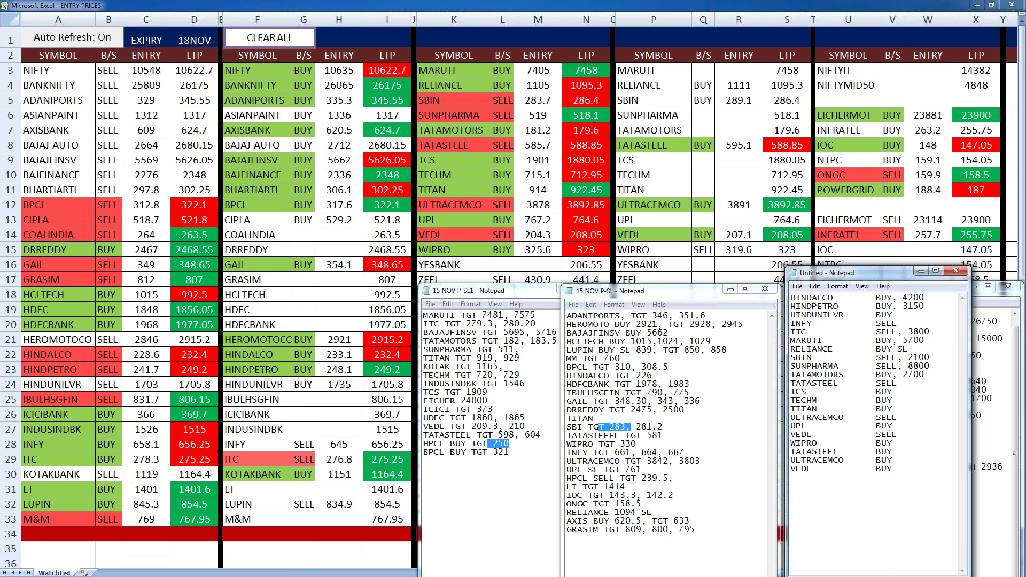
type("SL")
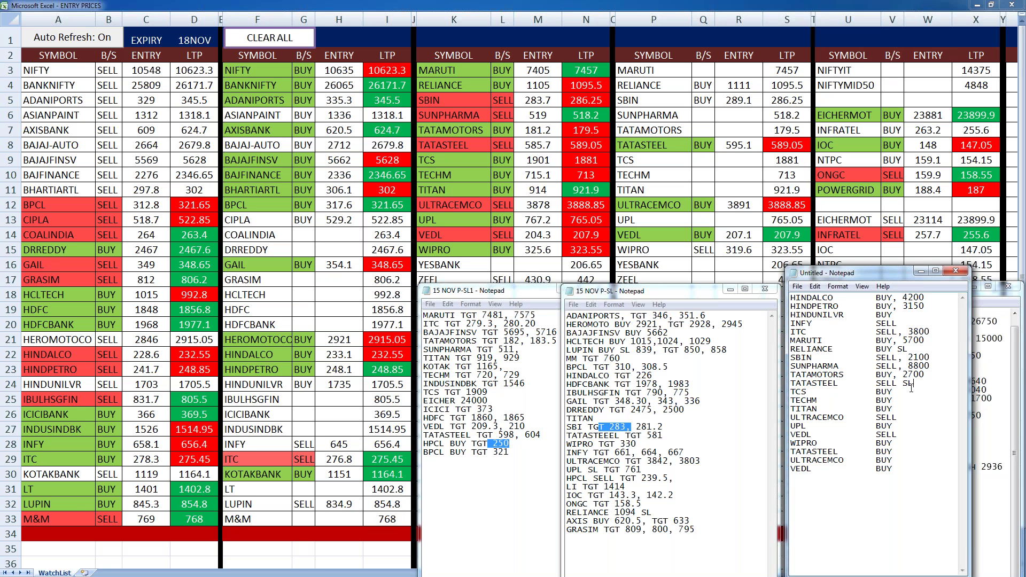
Add a new line "TATASTEEL BUY, 3100" directly below the TATASTEEL SELL line.
key("Return")
type("TATASTE")
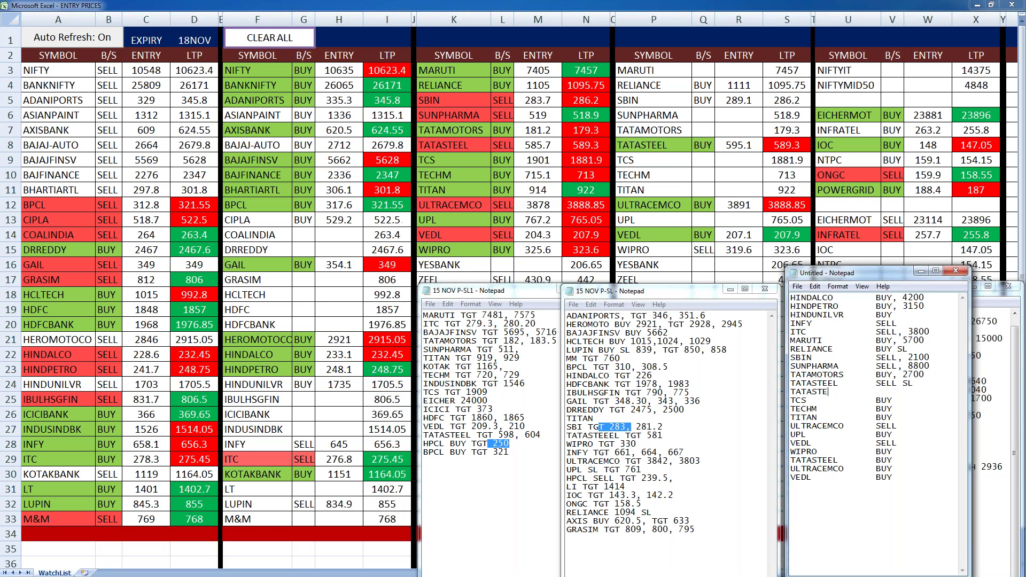
type("EL BUY,")
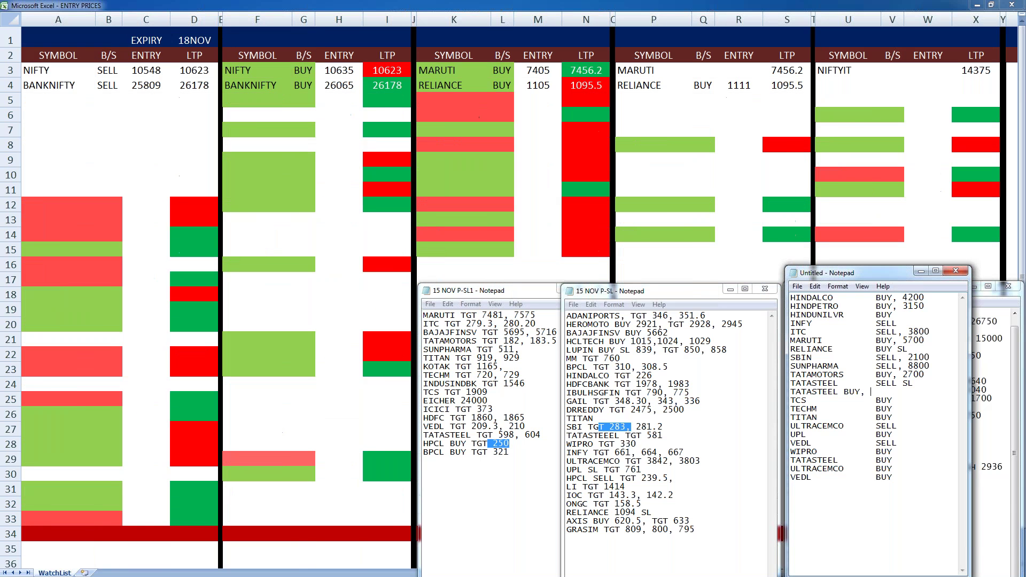
type("3100")
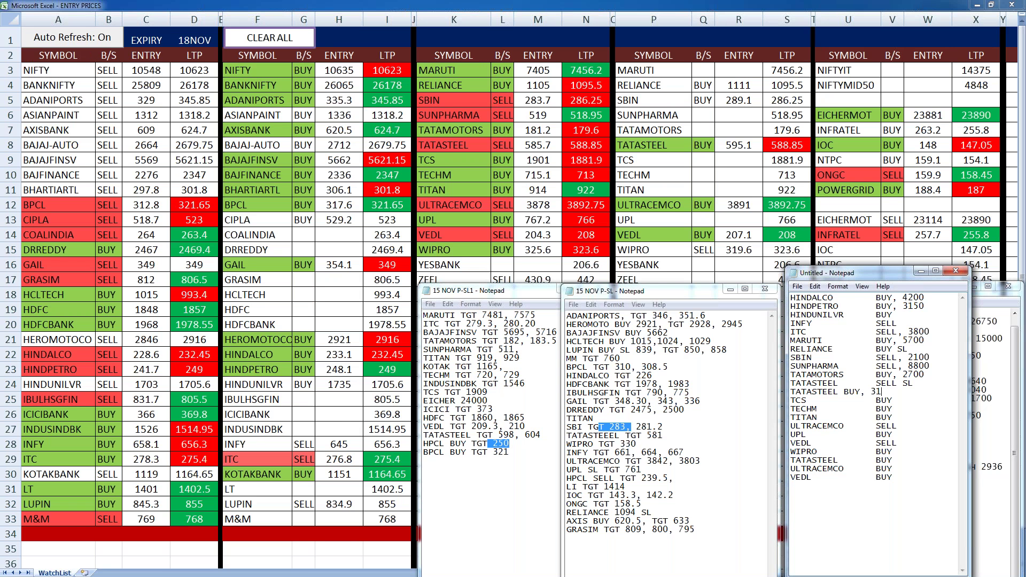
Enter ", 1750" after BUY on the TCS line, checking the TCS target in the 15 NOV P-SL1 note.
left_click(901, 407)
left_click_drag(492, 392, 461, 393)
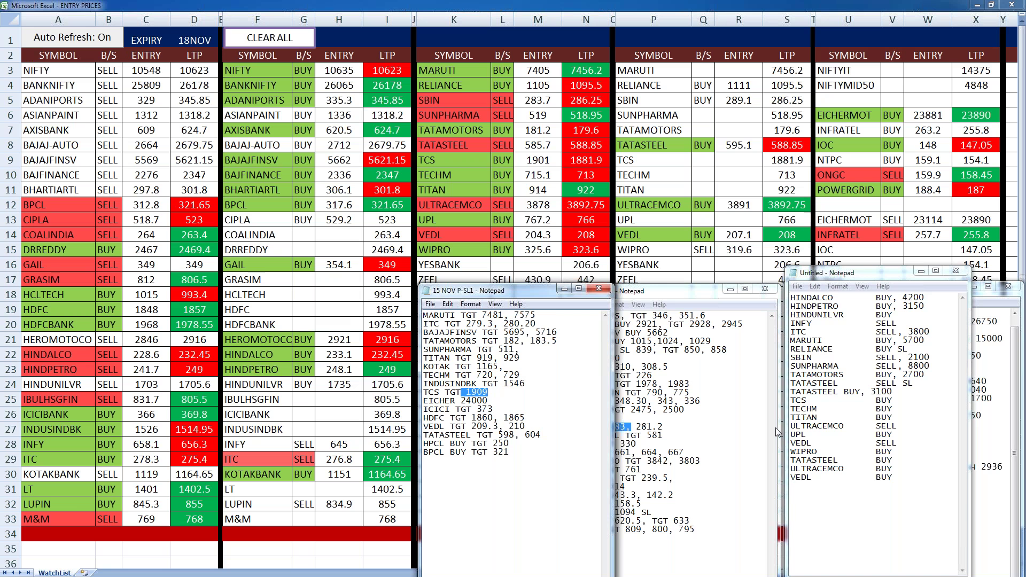
left_click(901, 401)
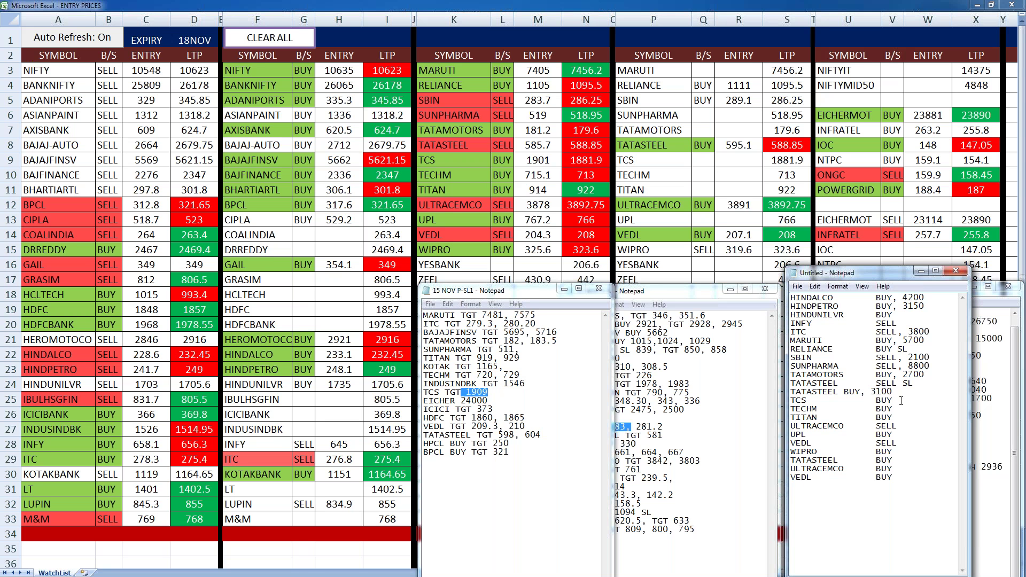
type(", 1750")
Enter ", 6000" after BUY on both the TECHM and TITAN lines, checking the TECHM target in the 15 NOV P-SL1 note.
left_click(903, 409)
left_click(499, 369)
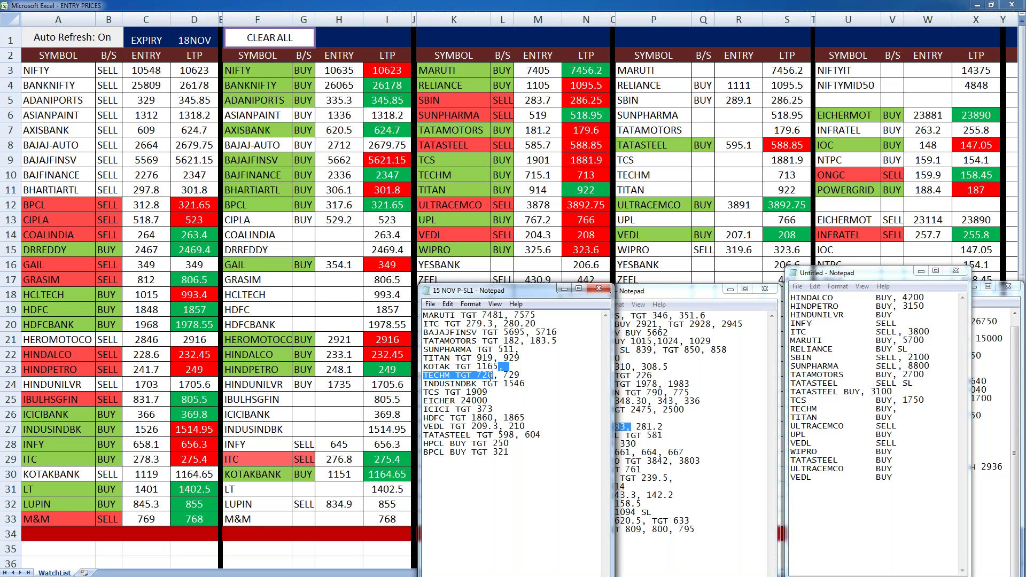
left_click_drag(494, 377, 423, 377)
left_click(909, 407)
type("6000")
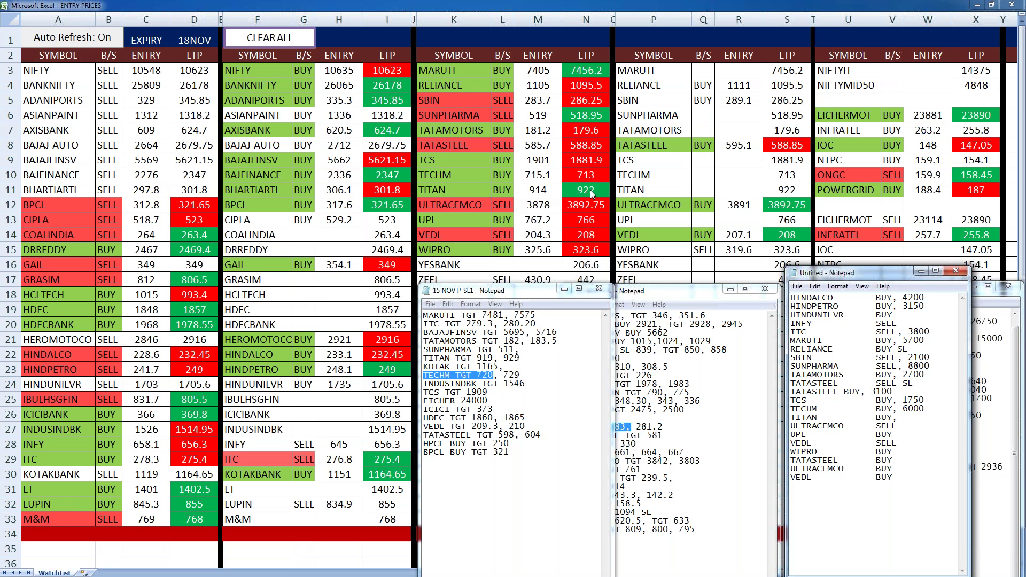
type("6000")
Enter "8000" after SELL on the ULTRACEMCO line, checking the ULTRACEMCO target in the 15 NOV P-SL note.
left_click(905, 429)
left_click(674, 419)
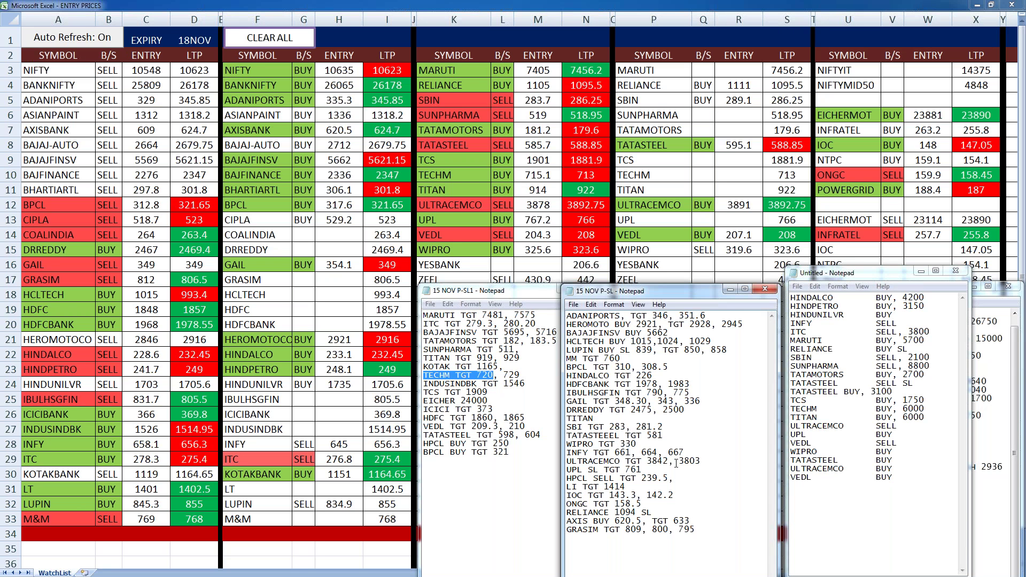
left_click_drag(676, 463, 649, 464)
left_click(908, 428)
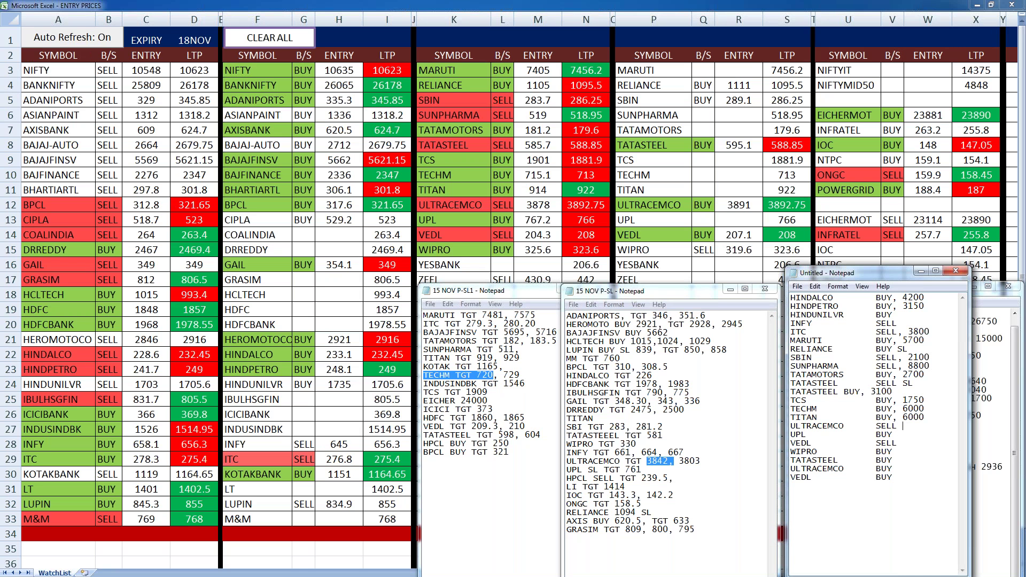
type("800")
type("0")
Enter "- SL" after BUY on the UPL line and after SELL on the VEDL line.
type("- ")
type("SL")
left_click(907, 443)
type("-")
type(" SL")
Enter "- 12000" after BUY on the WIPRO line and clear the TATASTEEL BUY line below it.
type("1200")
type("0")
left_click_drag(902, 463, 781, 460)
key("BackSpace")
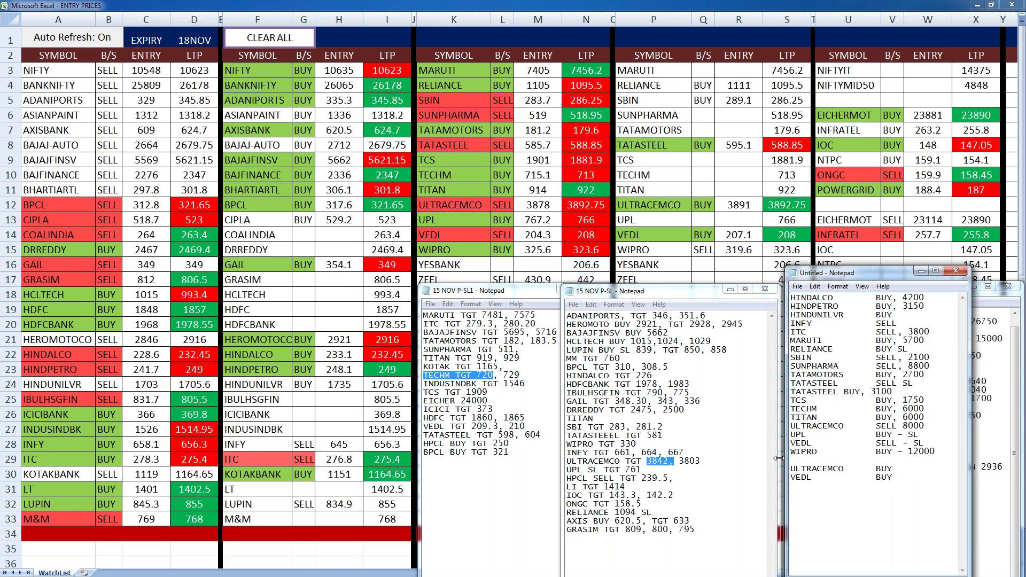
Enter "- 5200" after BUY on the last VEDL line, checking the VEDL target in the 15 NOV P-SL1 note.
left_click(900, 478)
type("-")
mouse_move(533, 425)
left_mouse_down()
mouse_move(432, 419)
mouse_move(517, 426)
left_mouse_up()
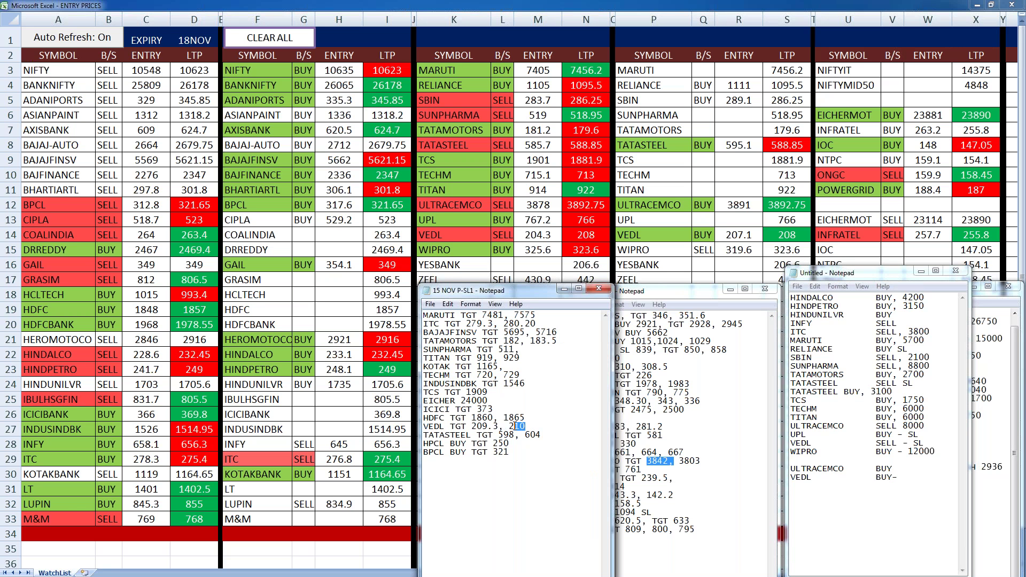
left_click(907, 478)
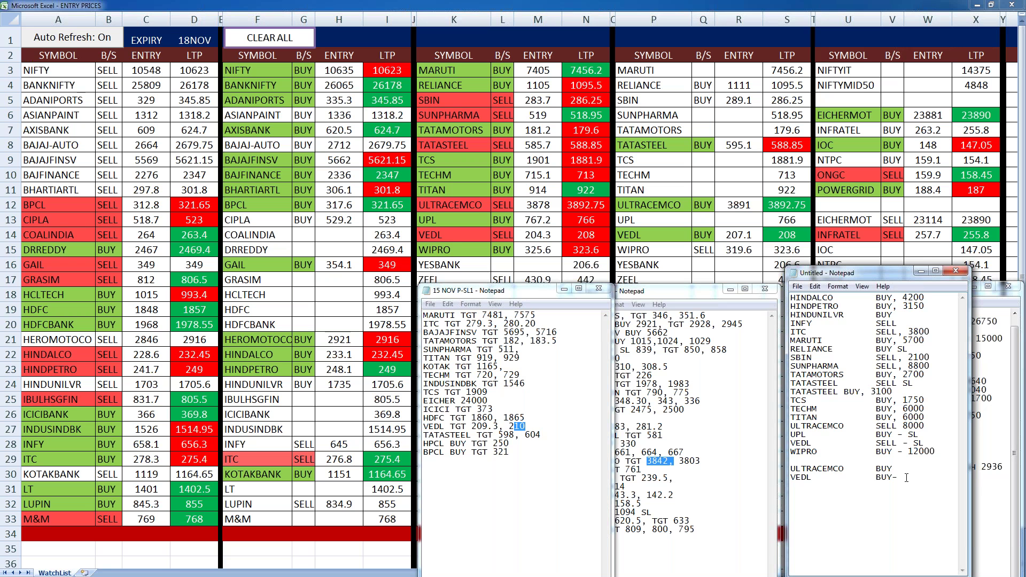
type("5200")
Narrow the 15 NOV P-SL note and place the untitled list above the 15 PROFITS CALCULATION 1 note so both are readable.
left_click_drag(521, 453, 424, 314)
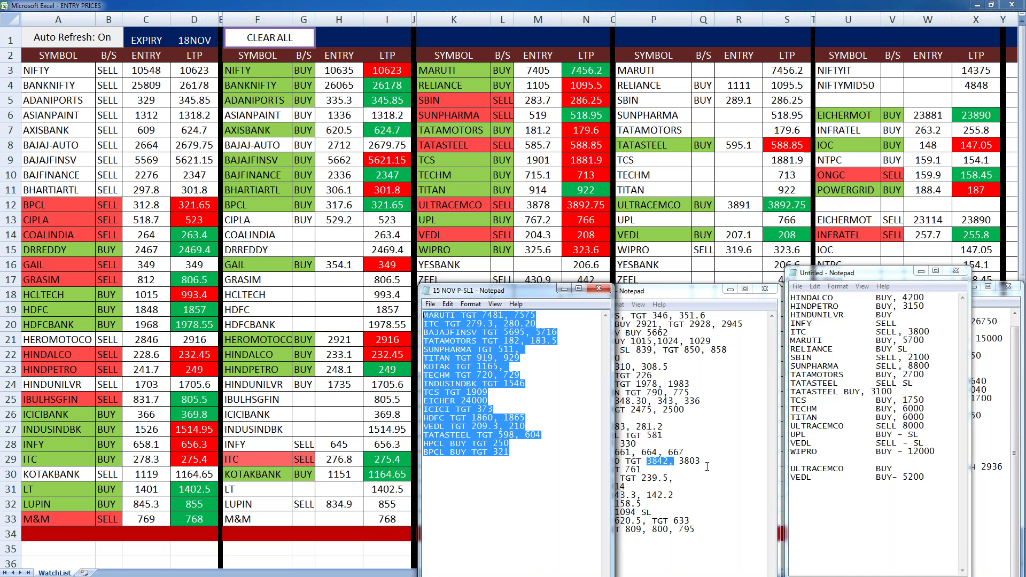
left_click_drag(696, 529, 571, 316)
left_click_drag(781, 435, 704, 435)
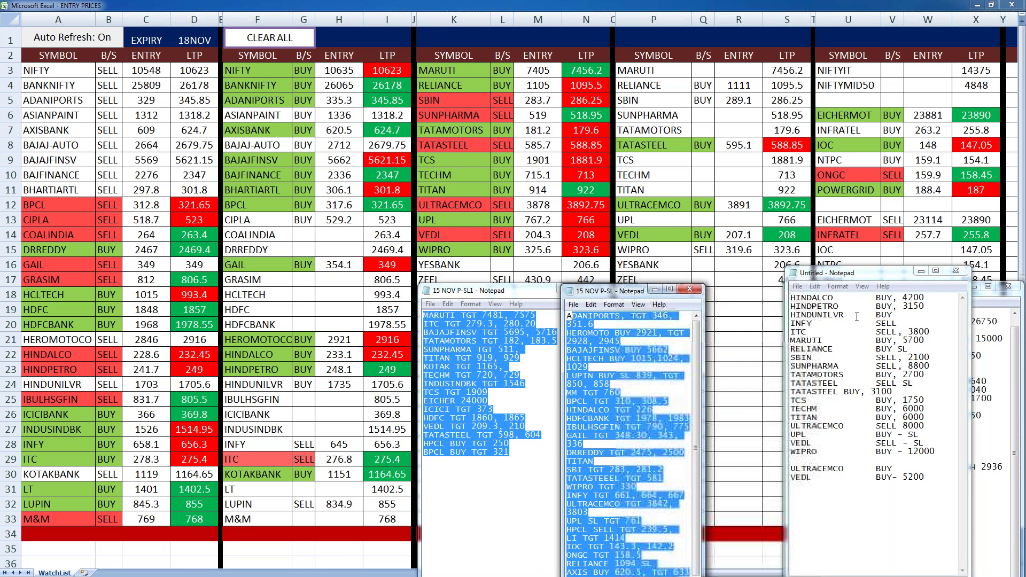
left_click_drag(881, 278, 691, 290)
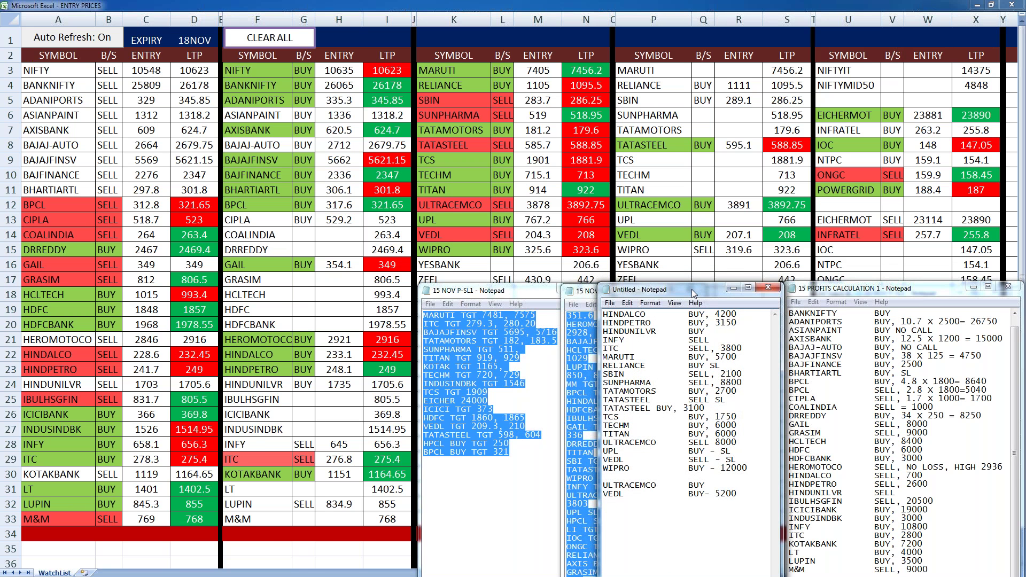
left_click_drag(691, 290, 910, 14)
left_click_drag(889, 319, 907, 286)
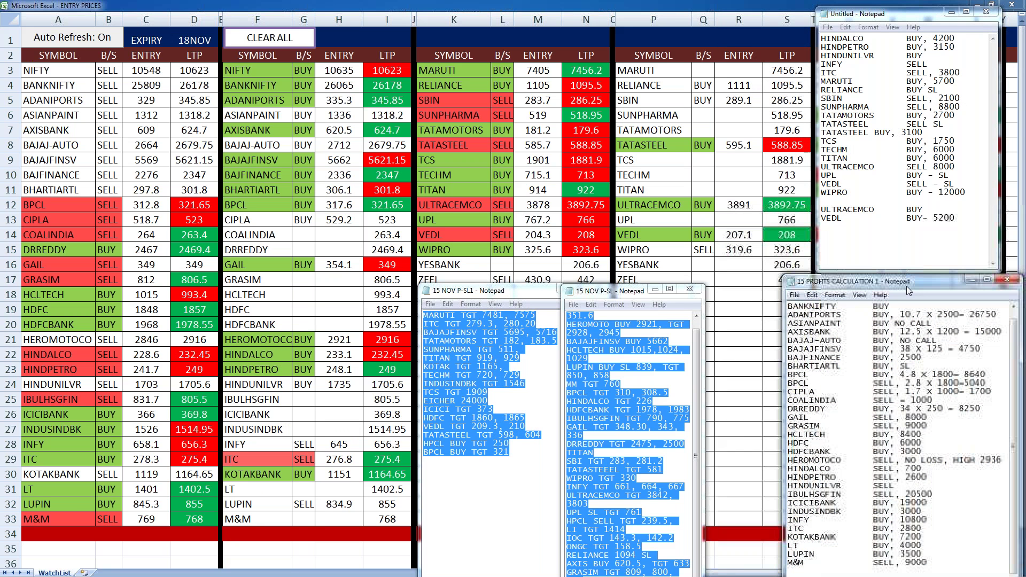
Narrow the 15 NOV P-SL1 note and place the 15 NOV P-SL note directly beside it, with the text in both deselected.
left_click(974, 224)
left_click(705, 374)
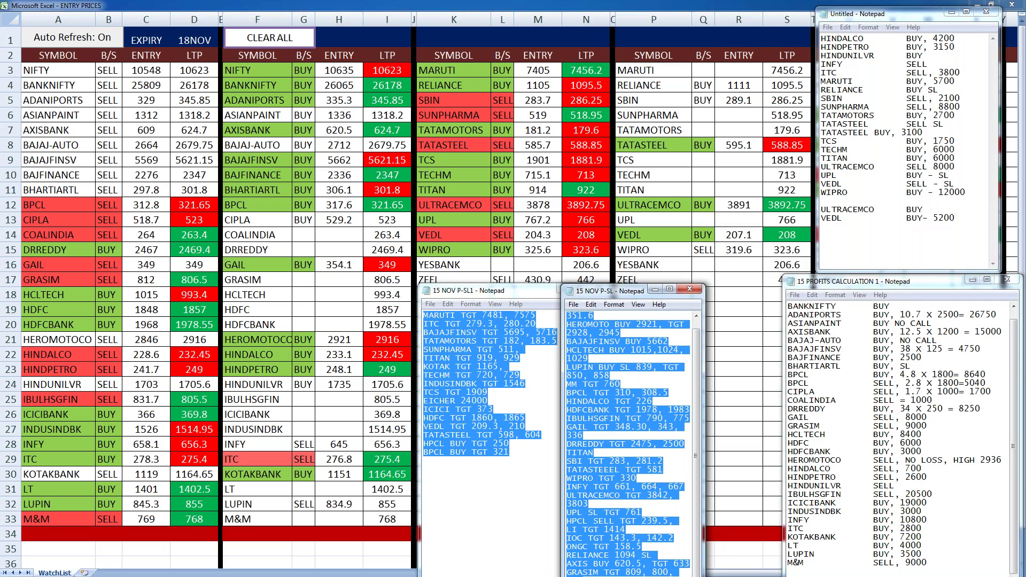
left_click(593, 427)
left_click(524, 442)
left_click_drag(615, 294, 675, 285)
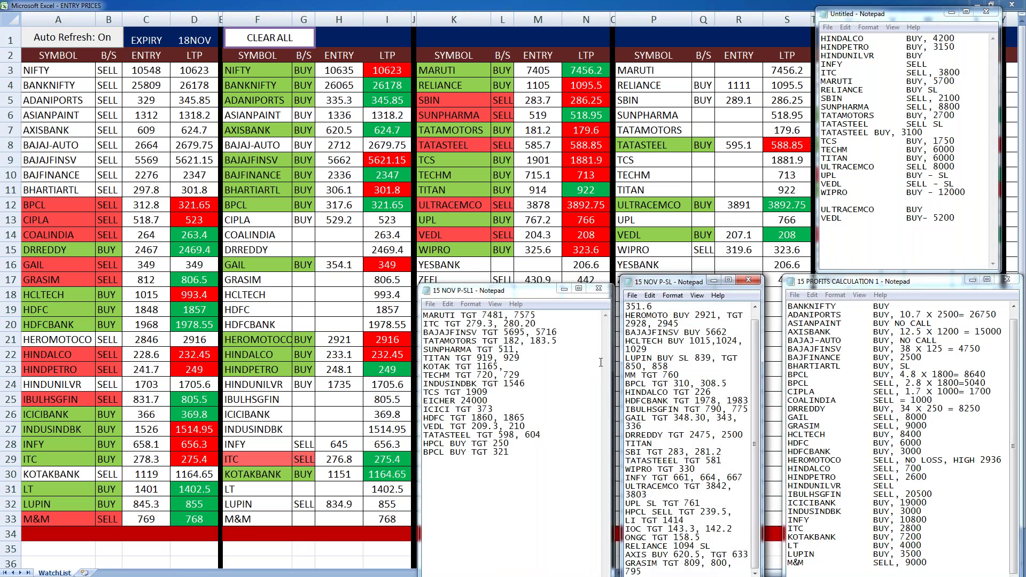
left_click_drag(611, 362, 574, 363)
left_click(666, 289)
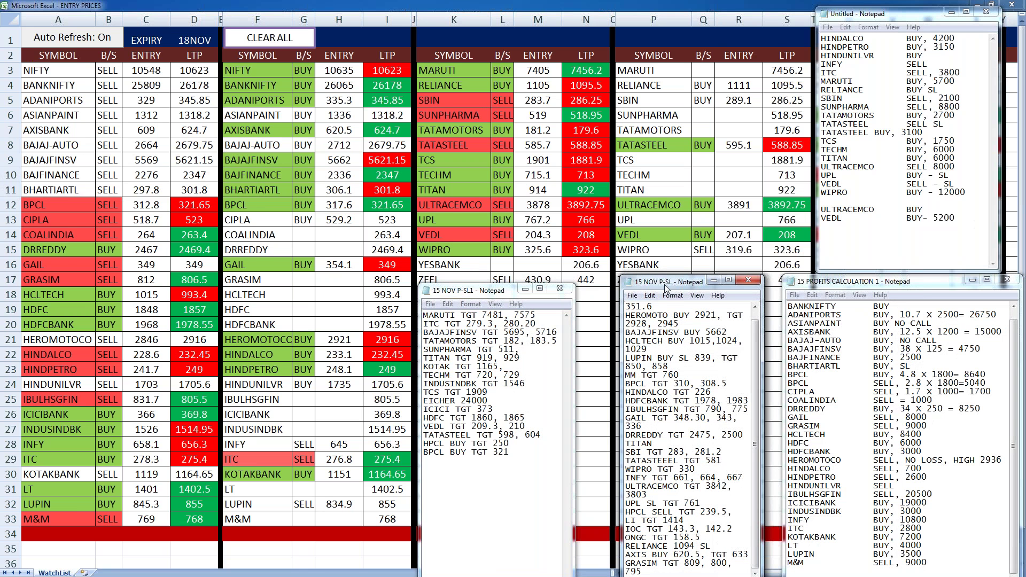
left_click_drag(666, 289, 626, 299)
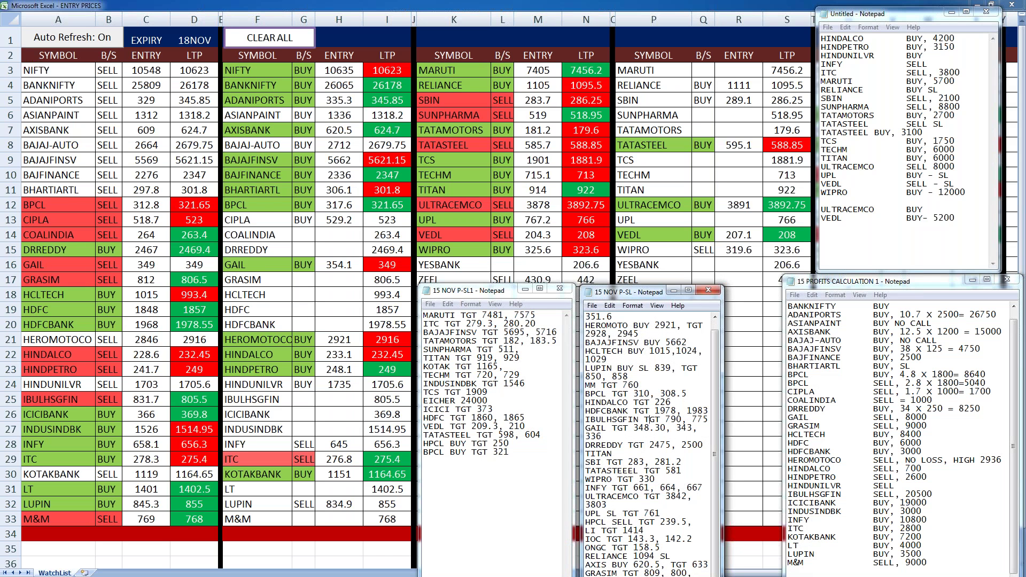
Bring up the 15 NOV P-SL2 note, review its stop-loss lines and place it next to the 15 PROFITS CALCULATION 1 note.
key("alt+Tab")
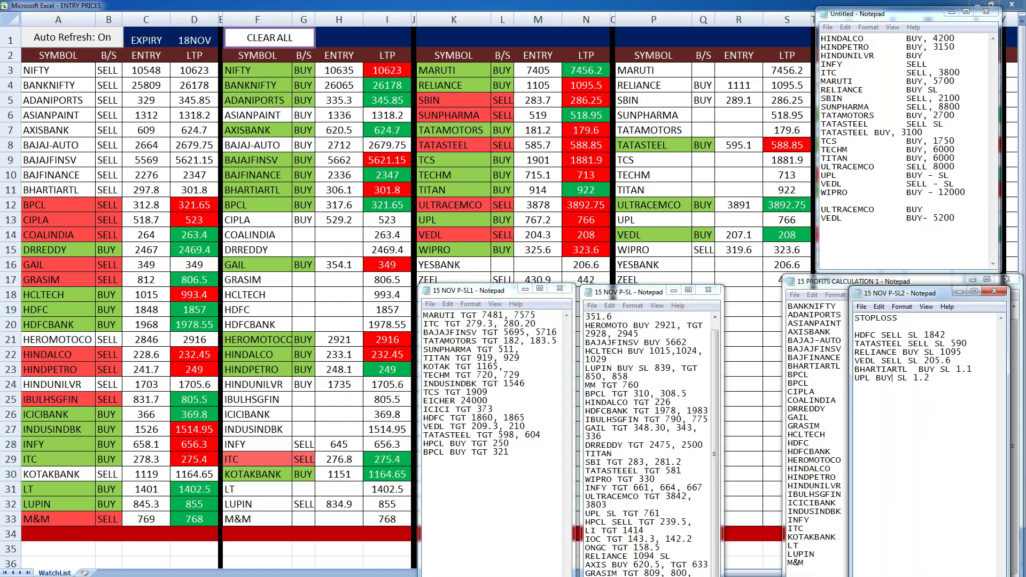
mouse_move(948, 336)
left_mouse_down()
mouse_move(925, 336)
mouse_move(967, 344)
mouse_move(951, 343)
left_mouse_up()
left_click_drag(966, 352, 942, 356)
left_click_drag(970, 360, 923, 361)
left_click_drag(966, 388, 887, 378)
left_click_drag(971, 399, 671, 278)
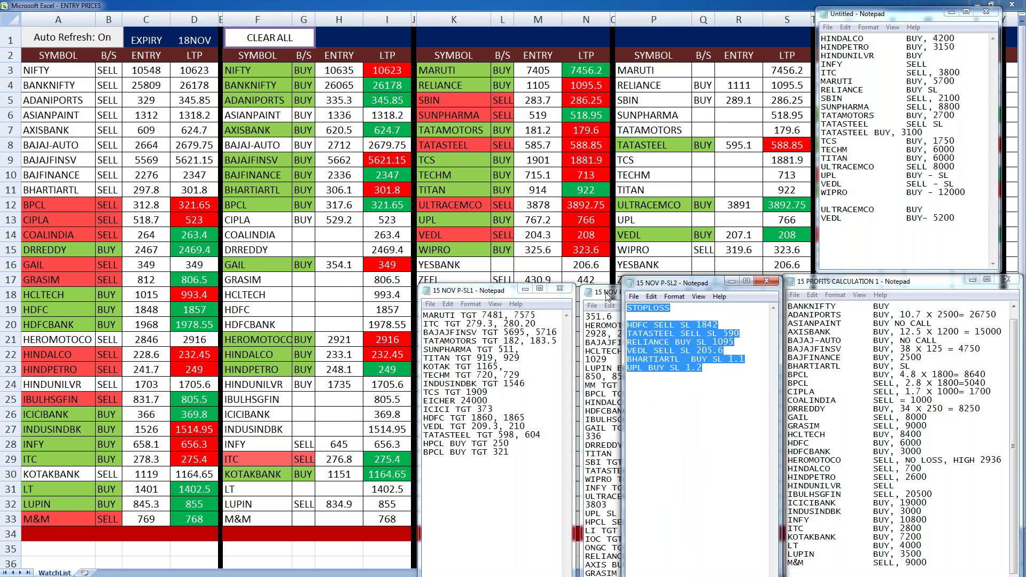
left_click(676, 404)
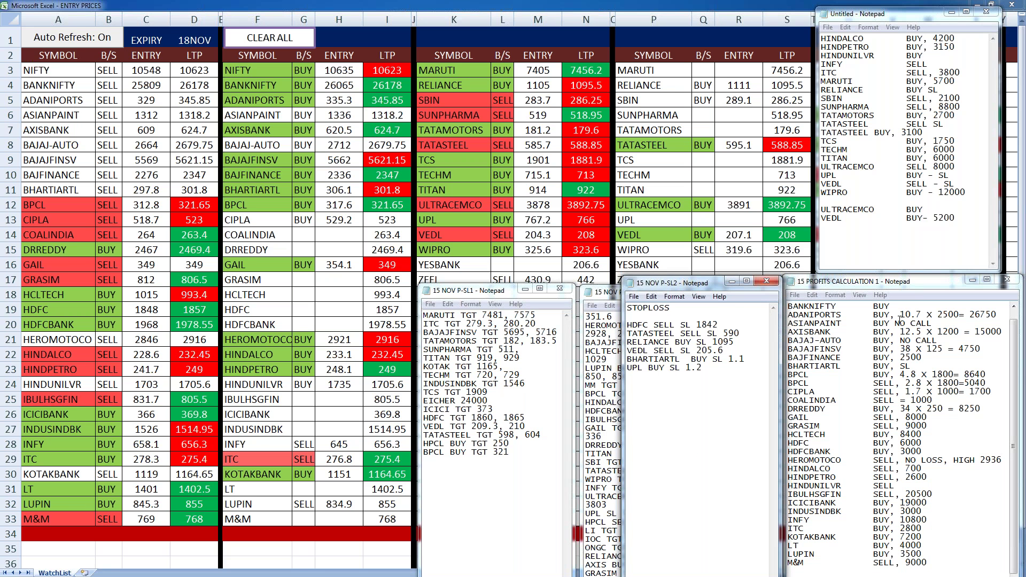
Remove the blank line between the WIPRO and ULTRACEMCO BUY lines in the untitled list.
left_click(901, 321)
scroll(886, 390, "up", 1)
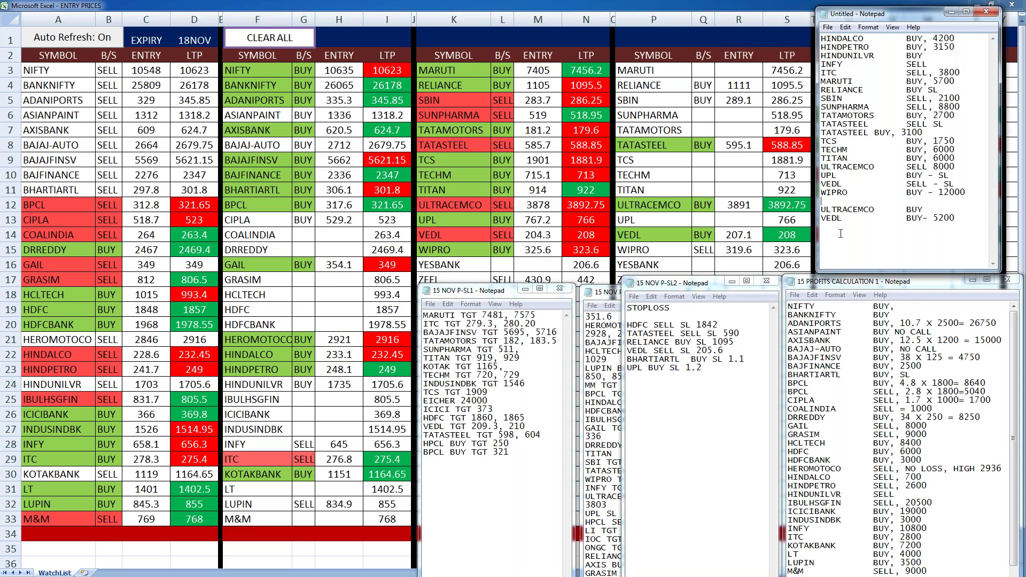
key("Delete")
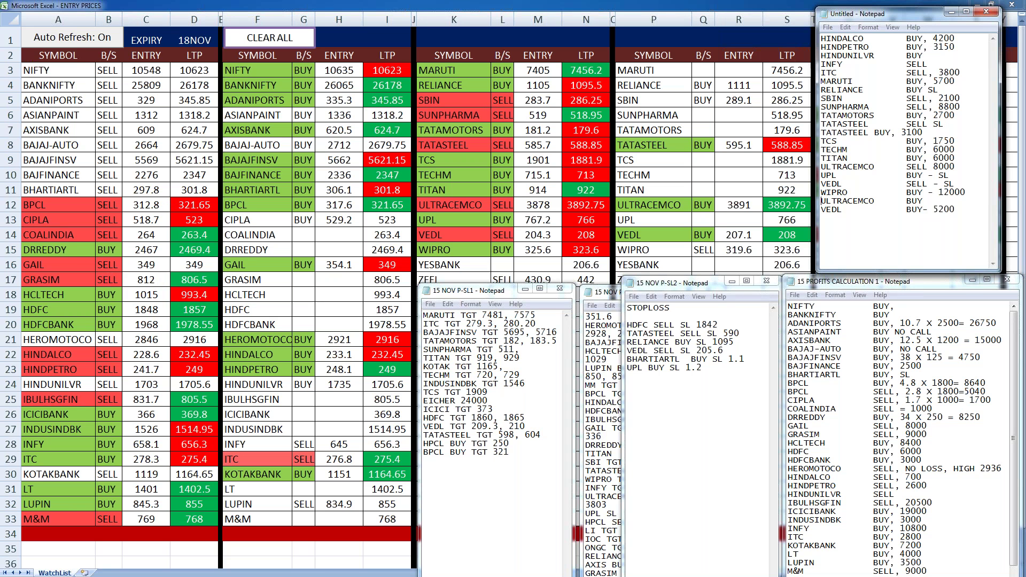
Check the YESBANK and ZEEL rows in the ENTRY PRICES watchlist, and bring the notes back into view.
key("alt+Tab")
left_click(146, 279)
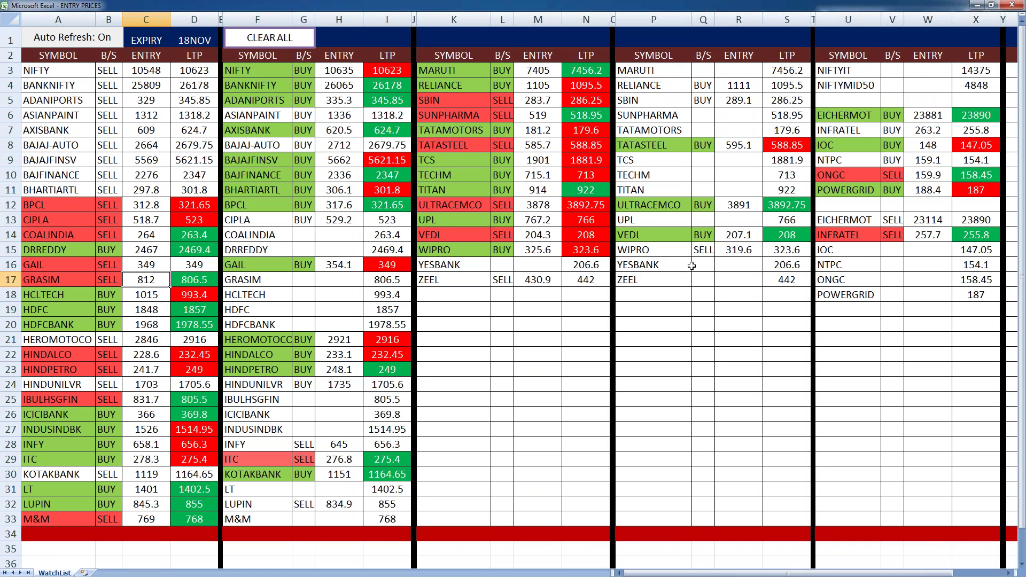
left_click(692, 266)
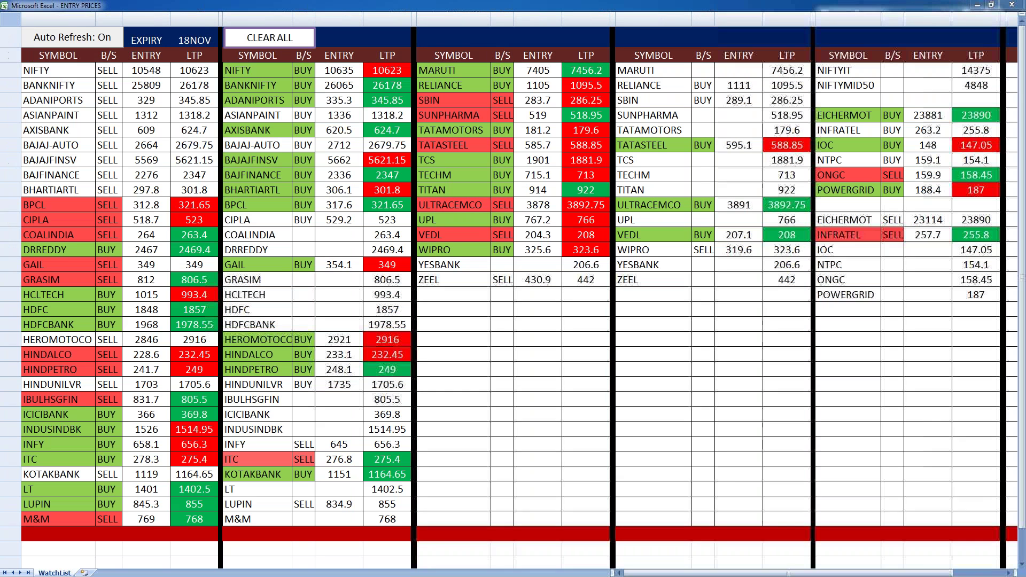
left_click(744, 266)
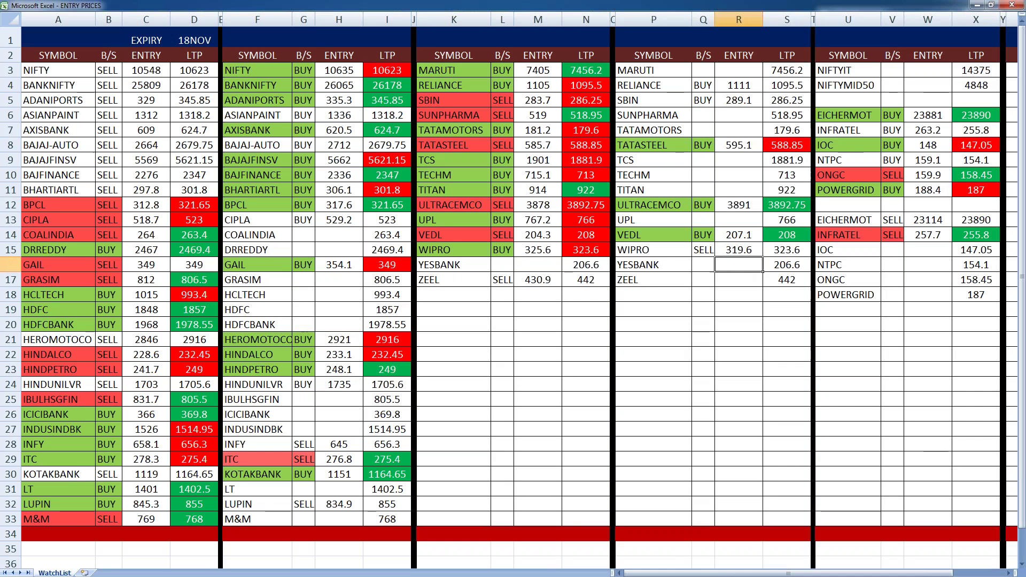
left_click(738, 281)
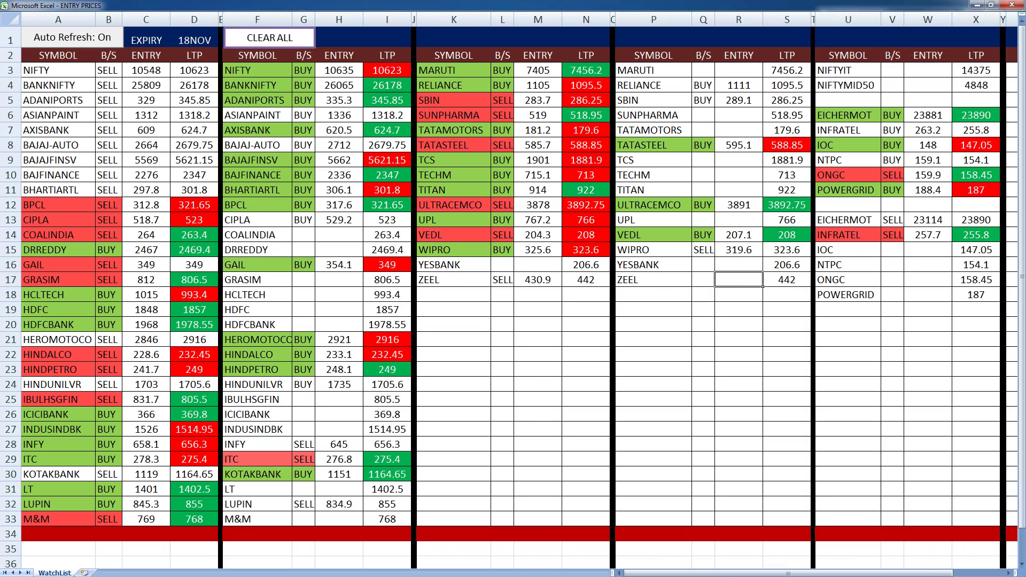
key("alt+Tab")
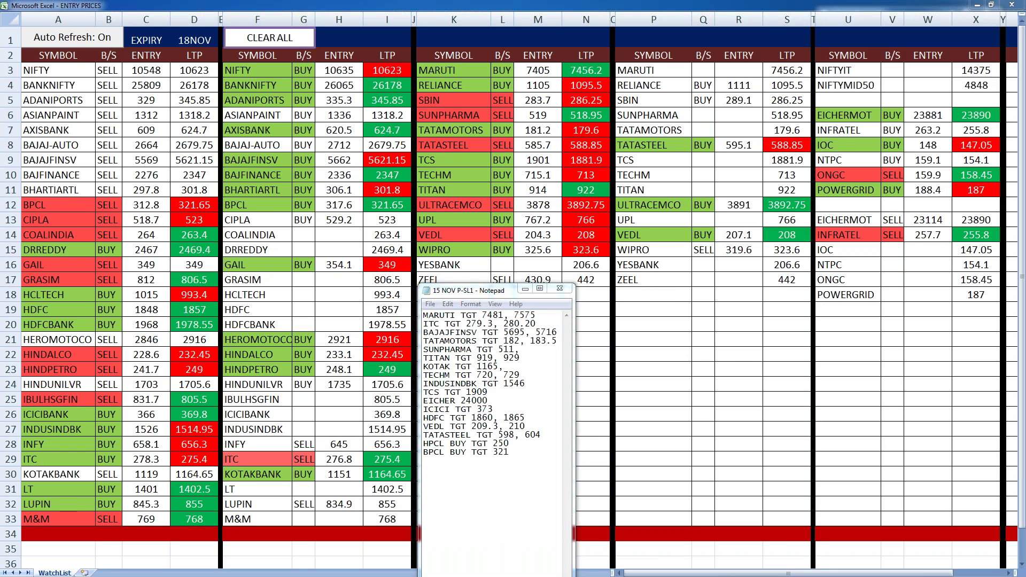
key("alt+Tab")
key("alt+Tab")
key("alt+Tab")
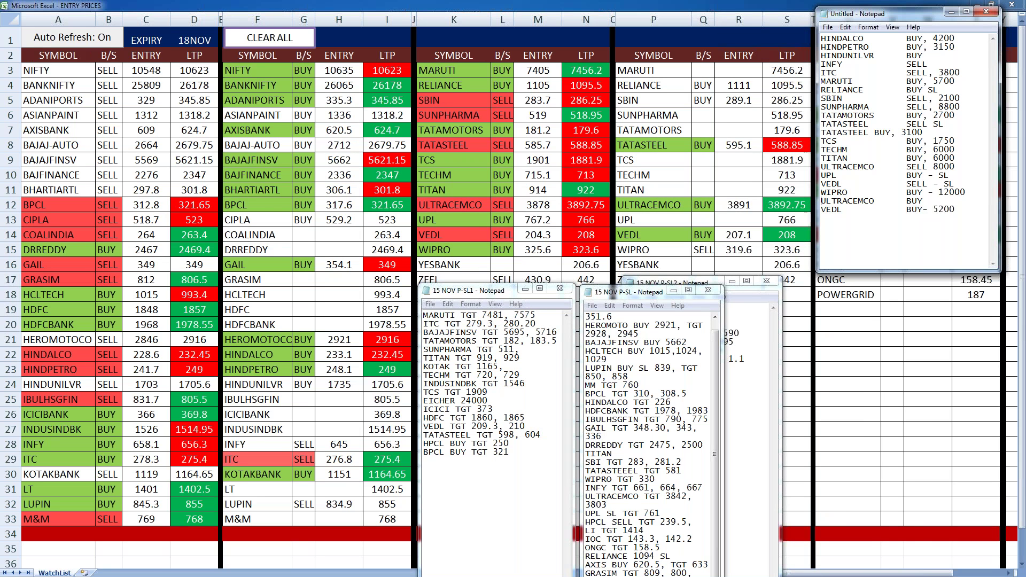
key("alt+Tab")
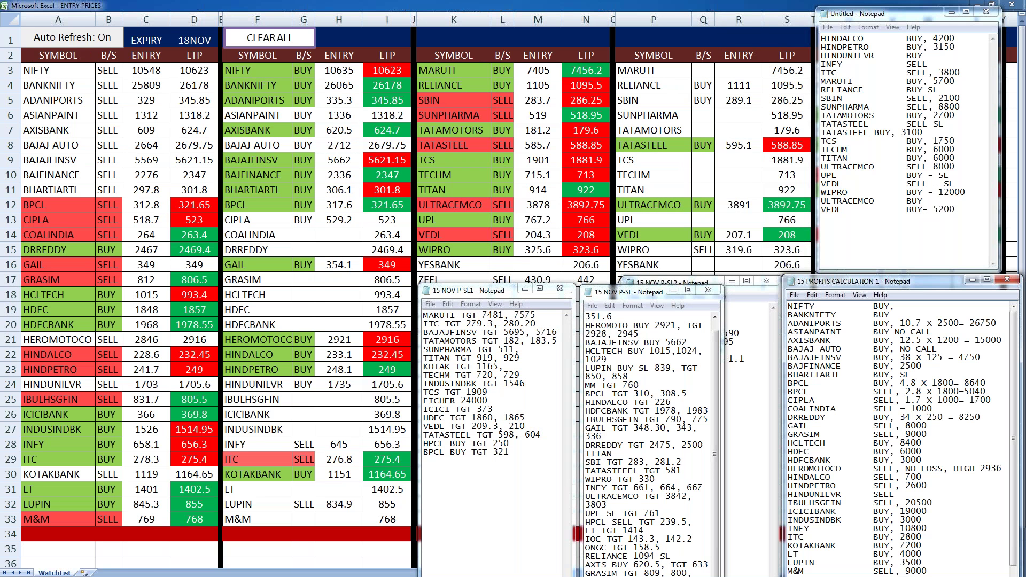
Save the untitled list to the Desktop as "15 PROFITS CALCULATION 2".
left_click(828, 27)
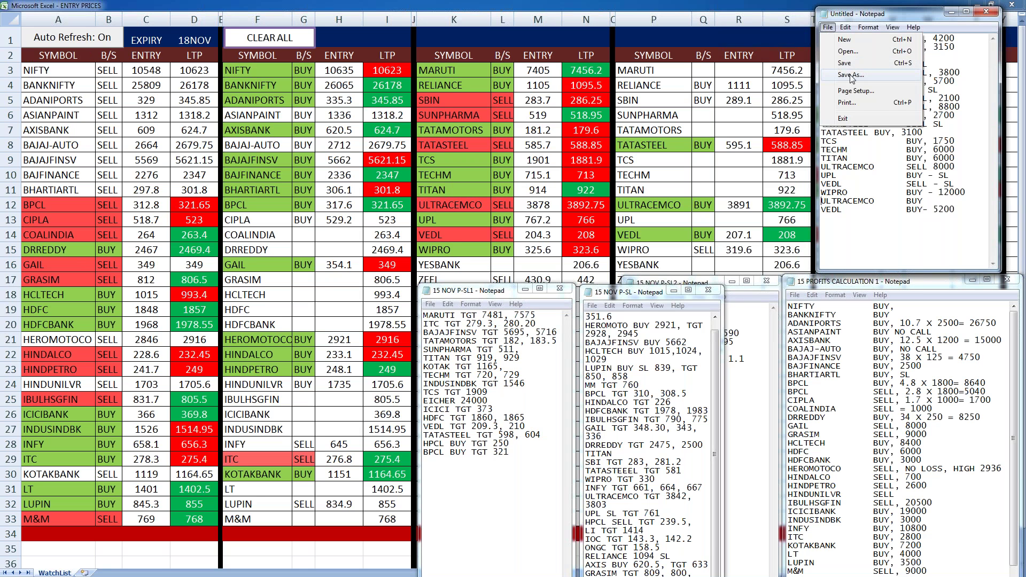
left_click(851, 77)
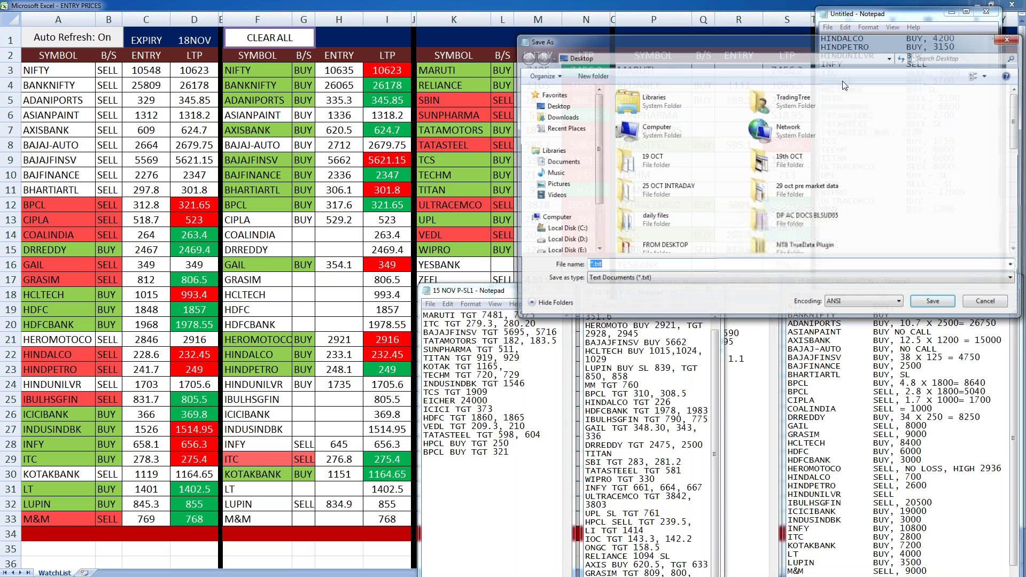
scroll(671, 221, "down", 5)
left_click(797, 98)
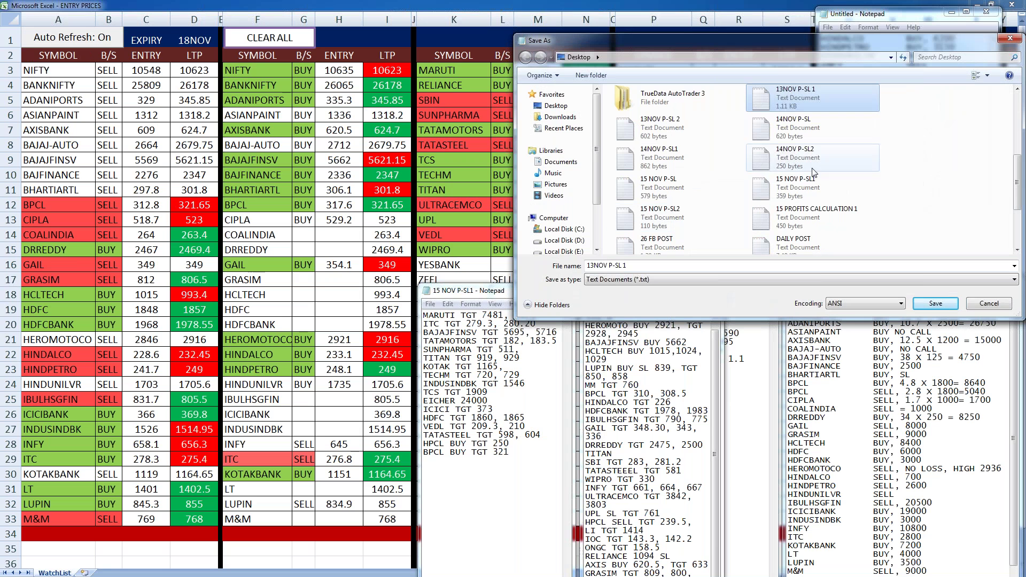
left_click(805, 213)
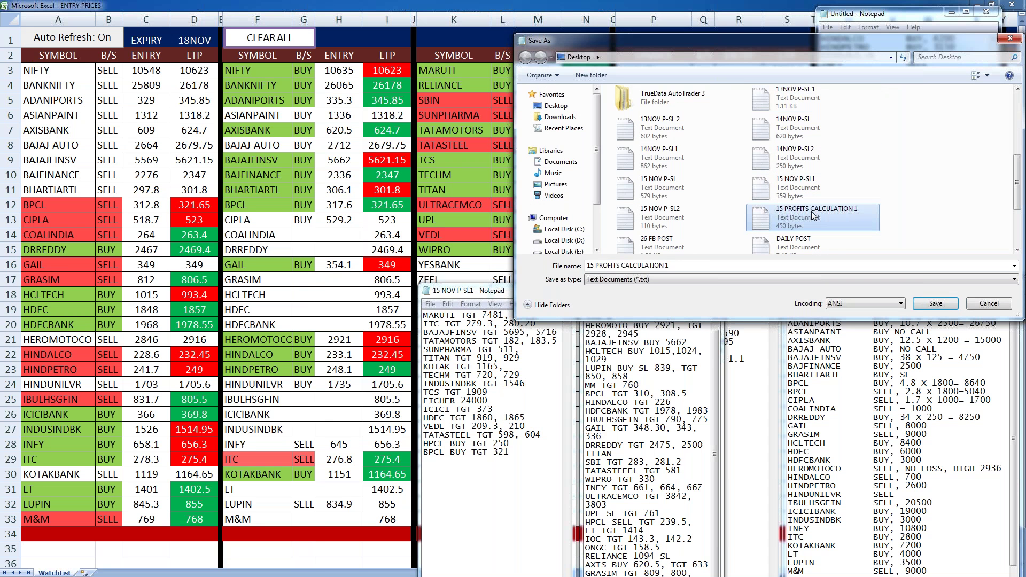
double_click(702, 268)
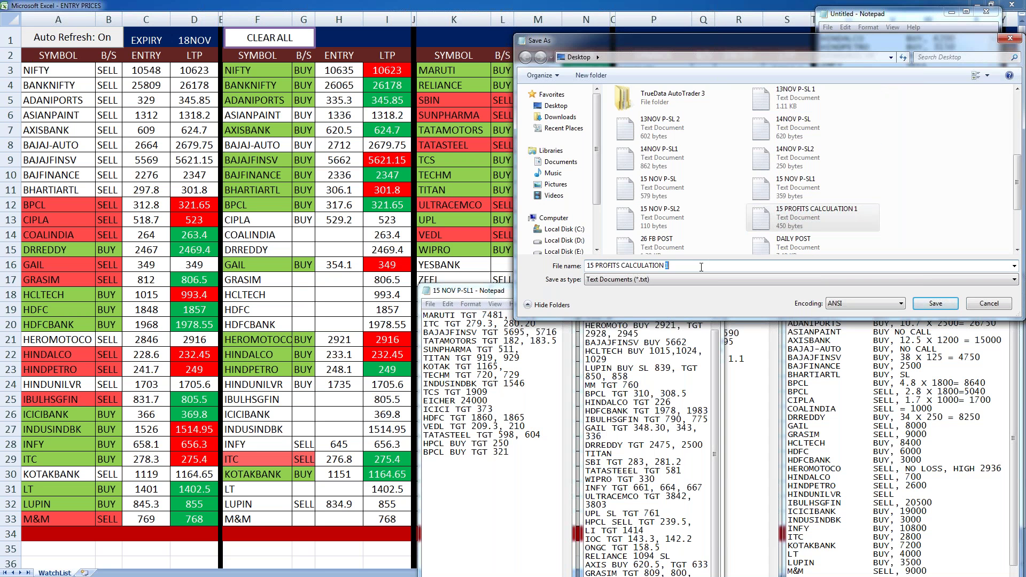
type("2")
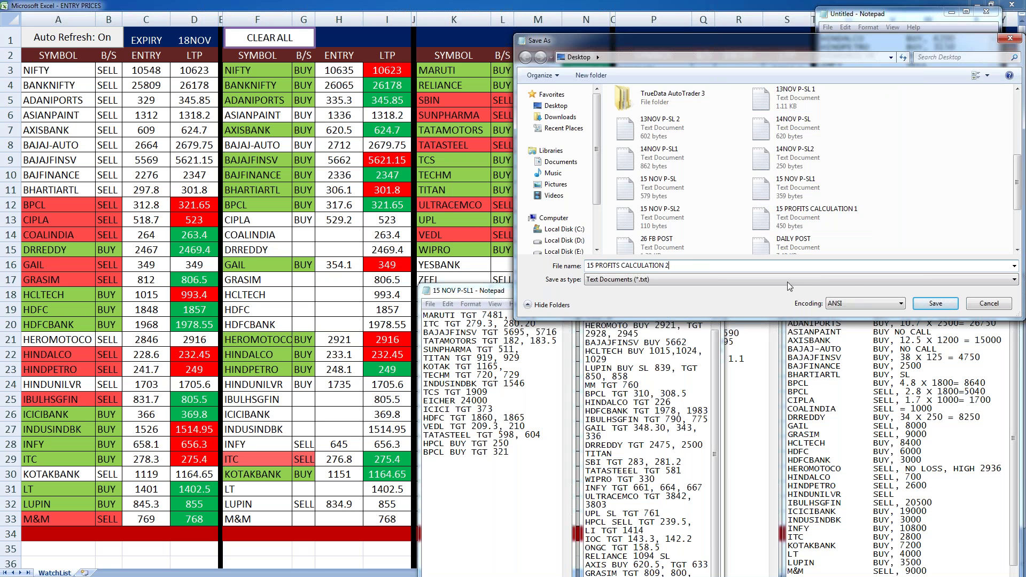
left_click(944, 309)
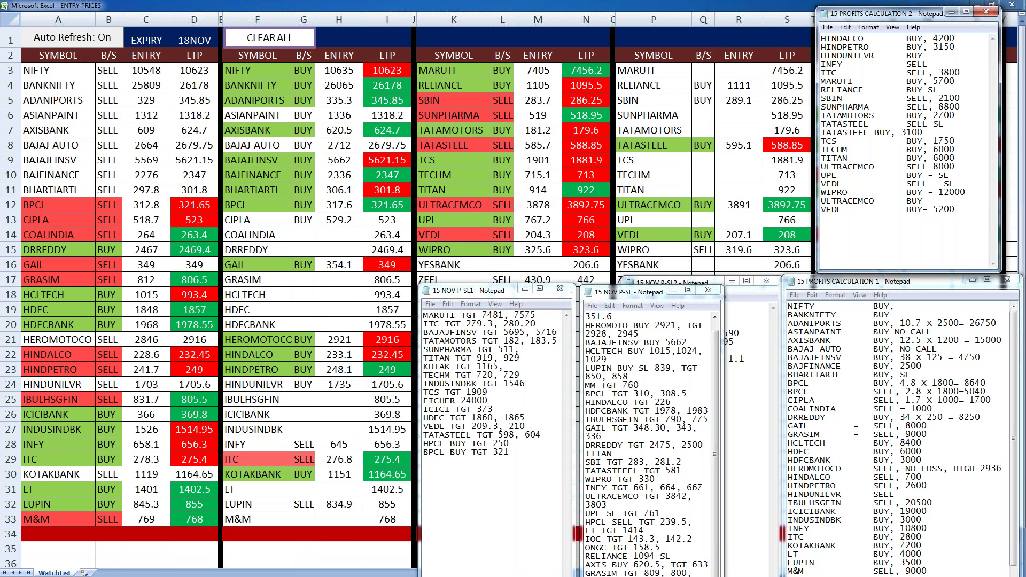
Review the entries in both 15 PROFITS CALCULATION notes, raising note 1 to show its lines down to M&M.
left_click(461, 493)
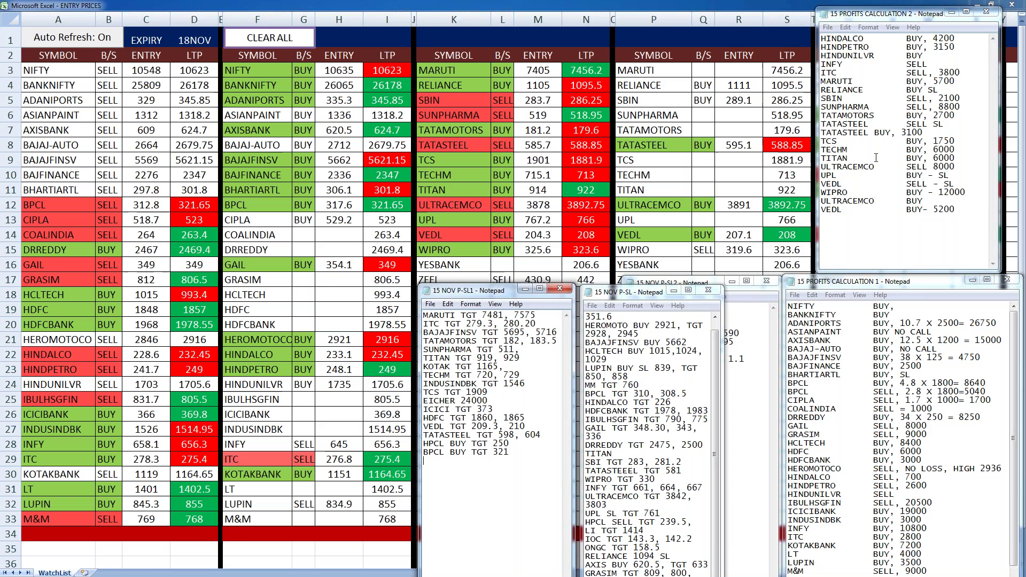
key("alt+Tab")
left_click_drag(945, 568, 797, 303)
left_click(981, 469)
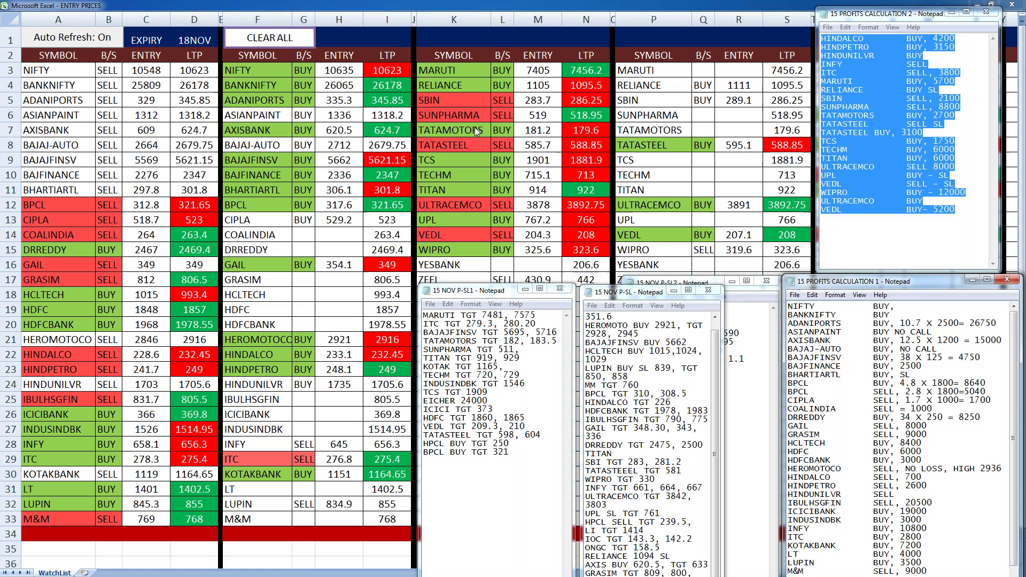
left_click_drag(973, 502, 832, 336)
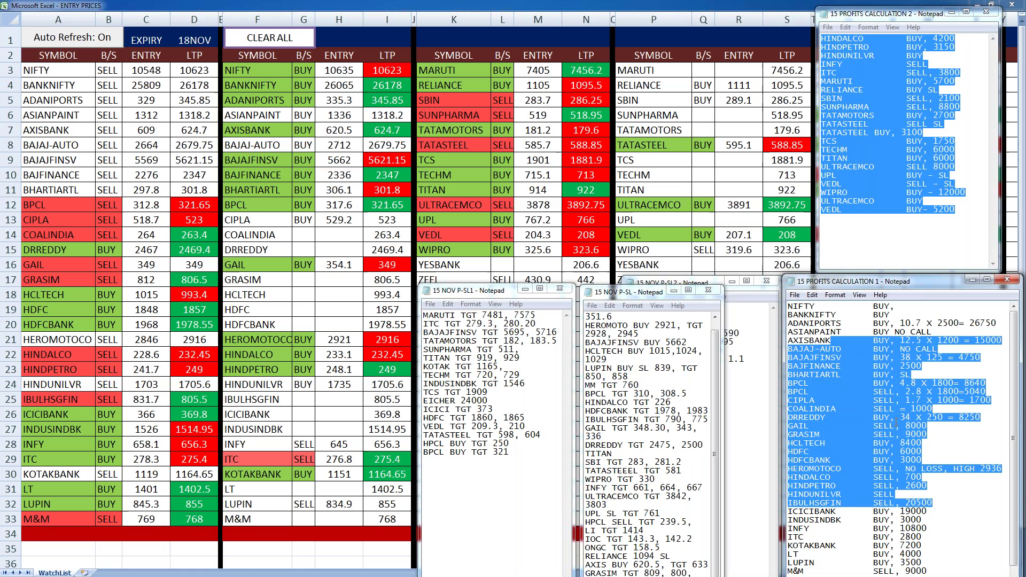
left_click(905, 480)
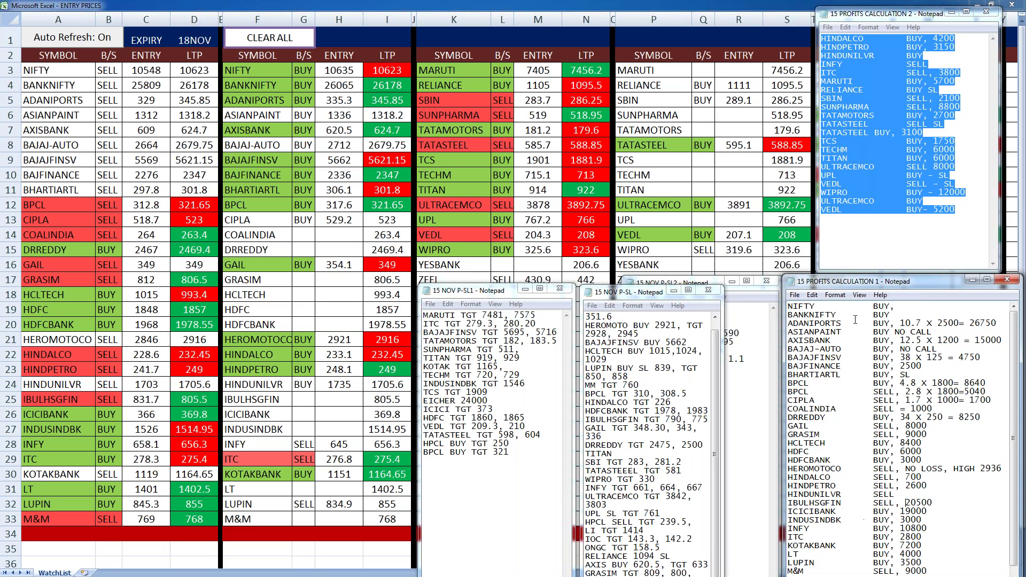
left_click_drag(874, 284, 872, 257)
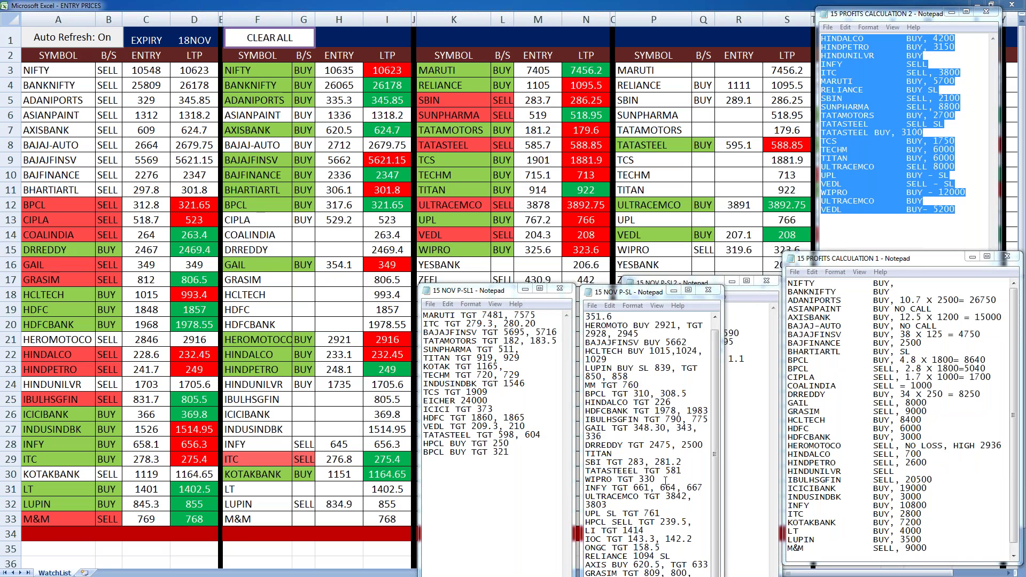
Review the stop-losses in the 15 NOV P-SL2 note and widen the 15 NOV P-SL note to show all its target lines.
left_click_drag(741, 459, 627, 309)
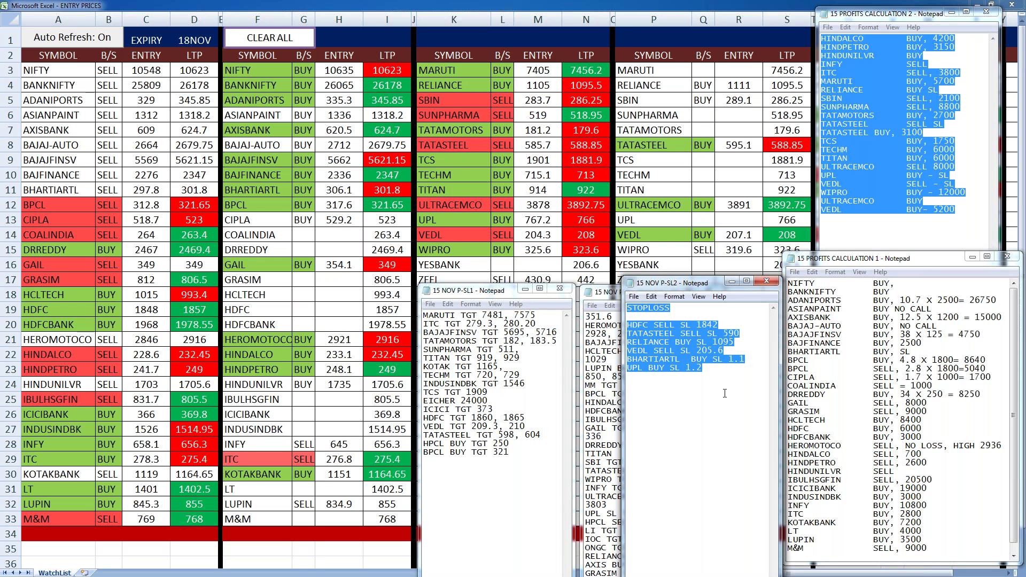
left_click(696, 408)
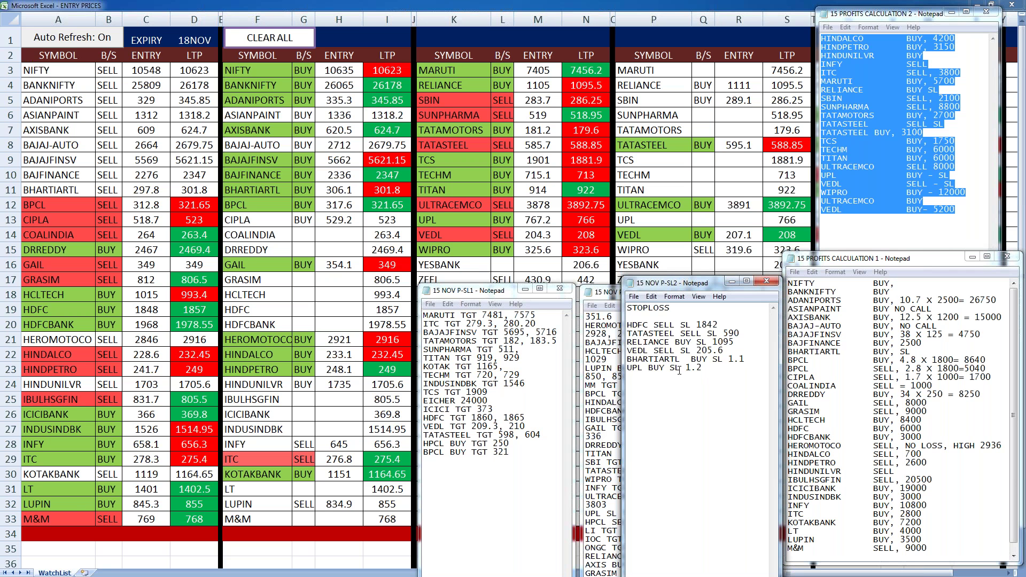
left_click(607, 296)
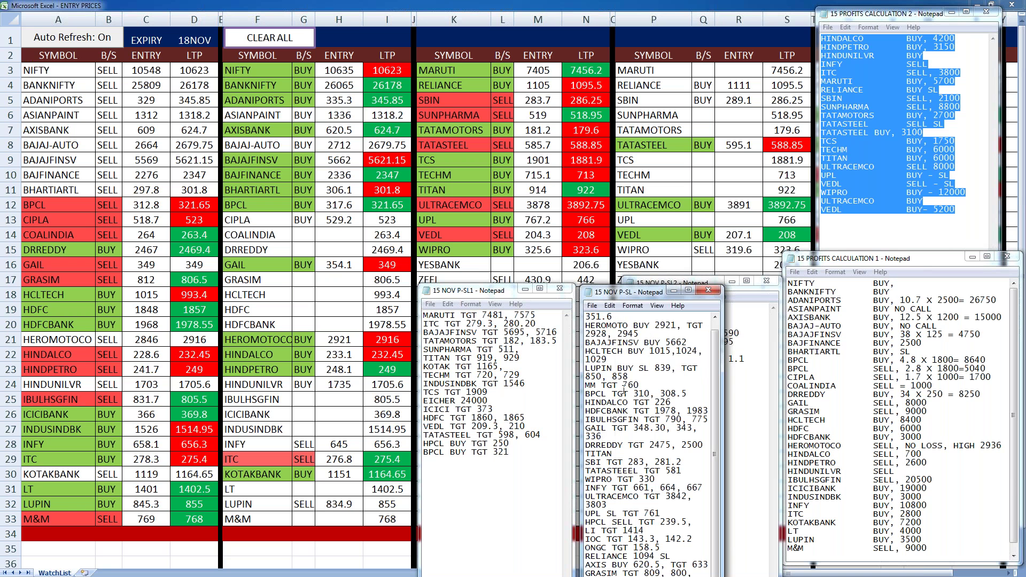
left_click(504, 491)
left_click_drag(724, 442, 756, 442)
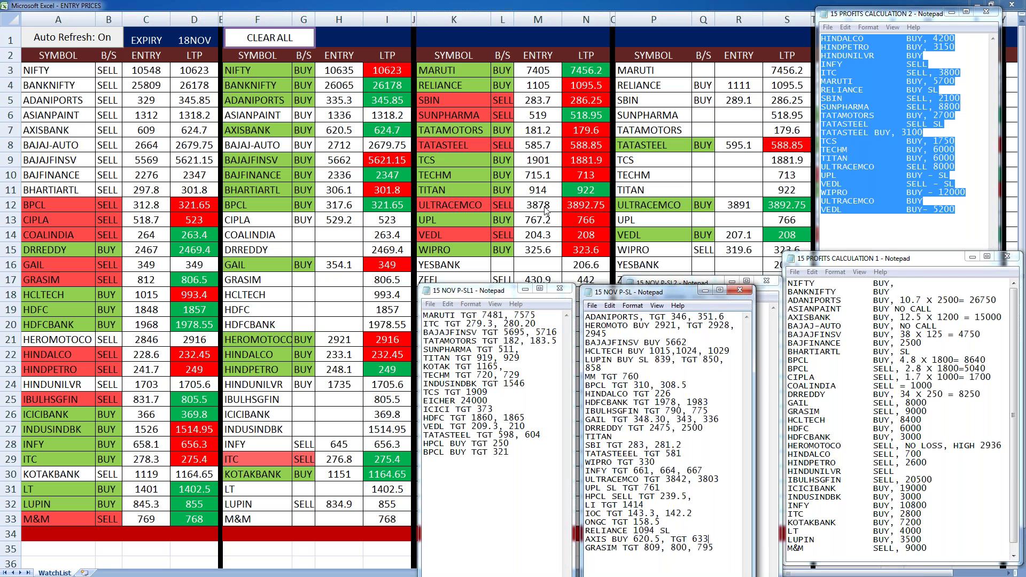
left_click(870, 243)
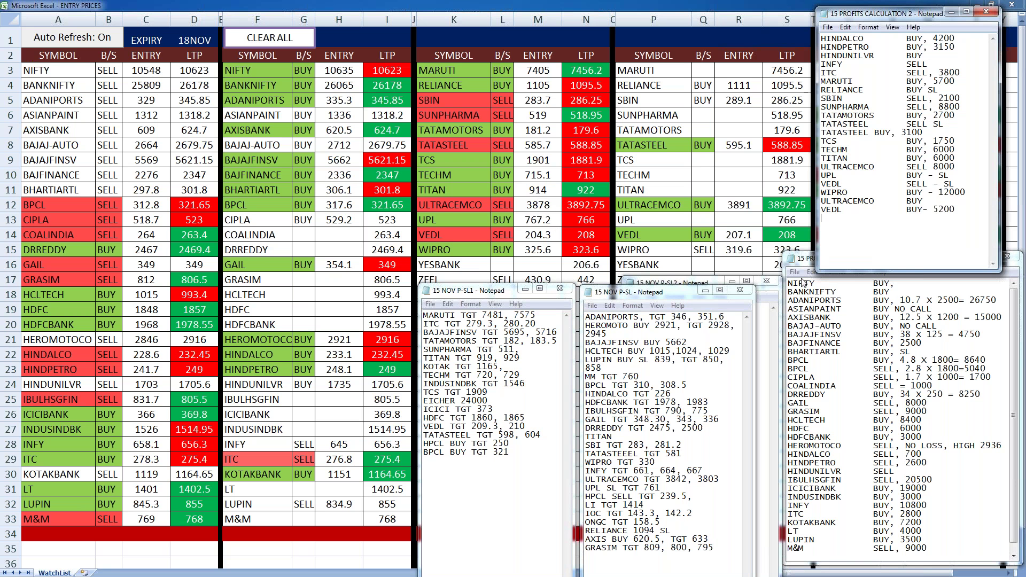
left_click(860, 321)
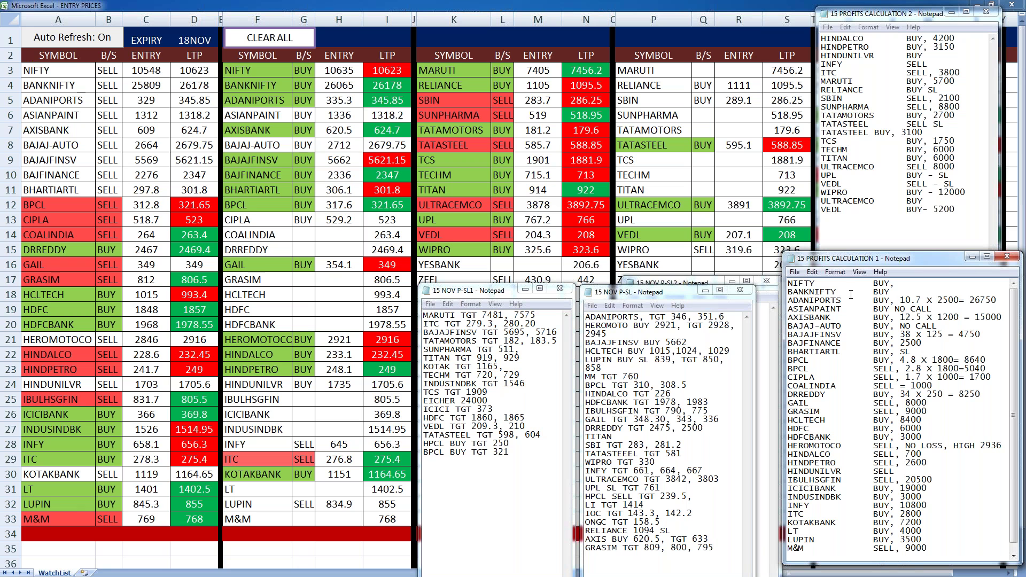